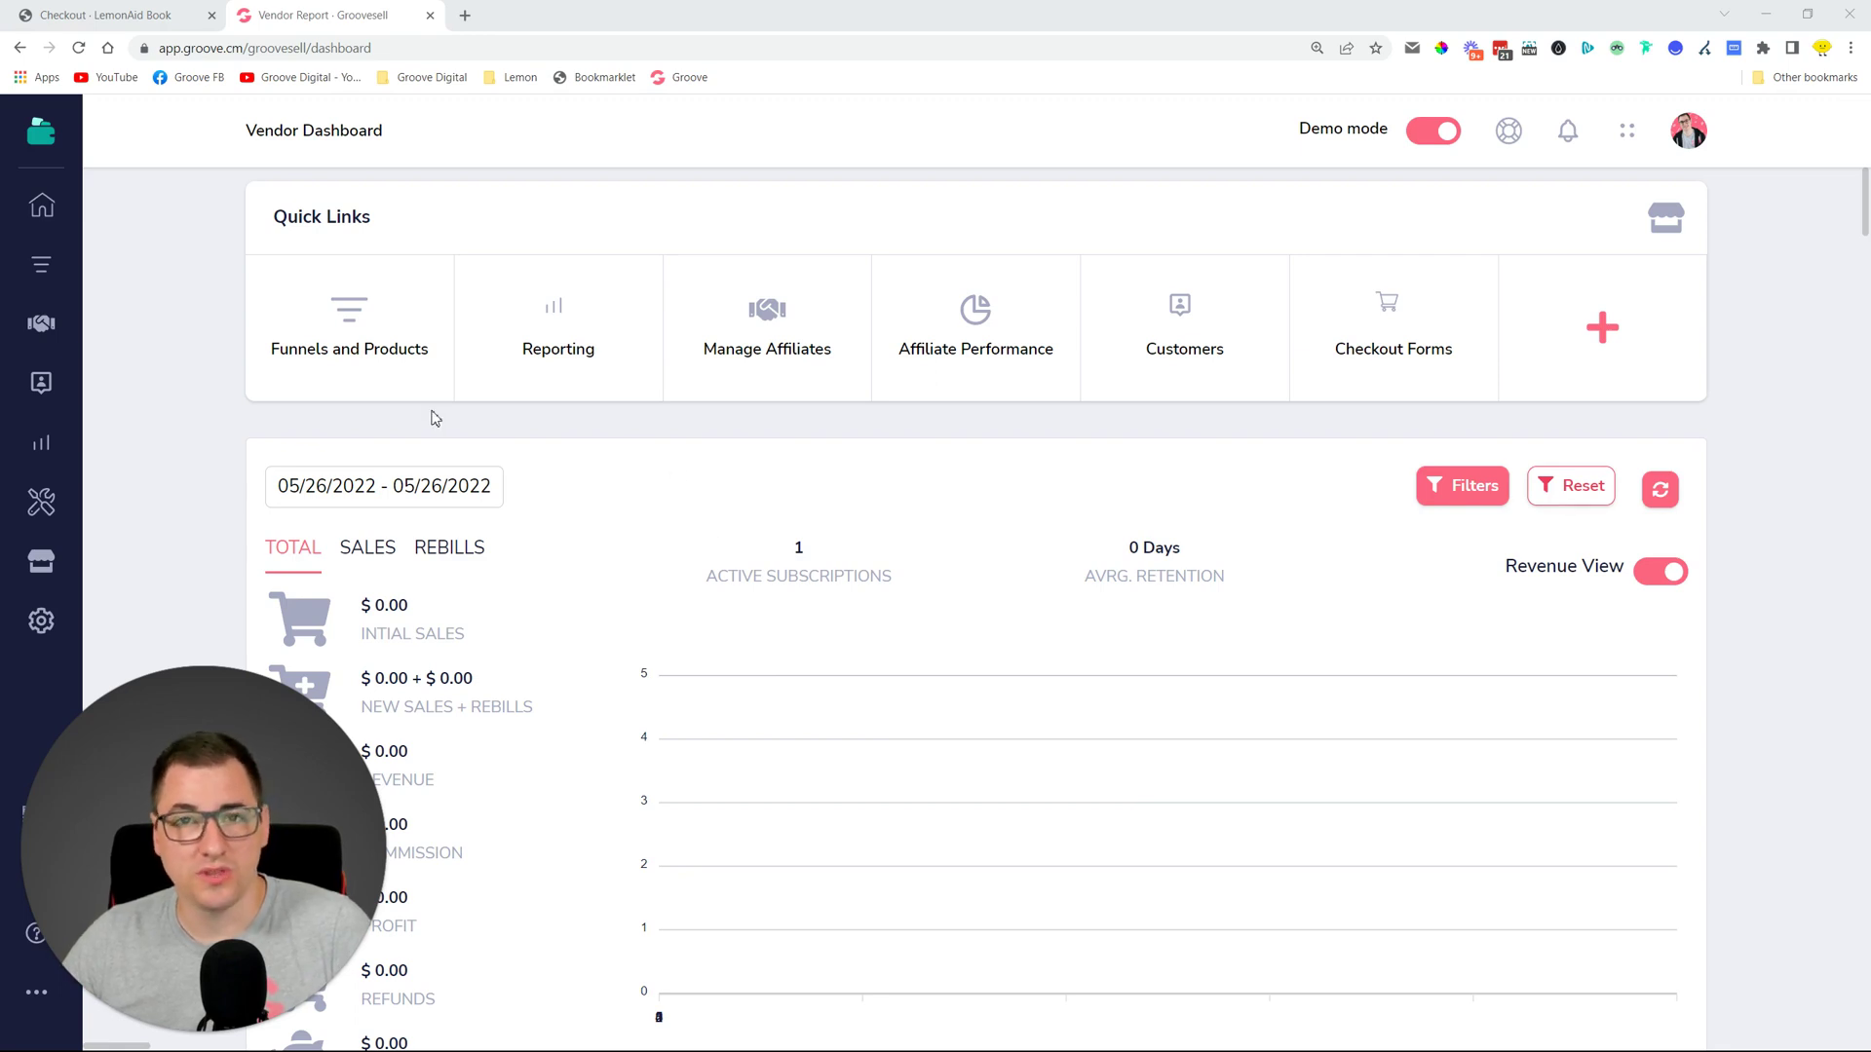
# From the product funnels list, open the options menu on the LemonAid Book funnel card
pyautogui.click(354, 333)
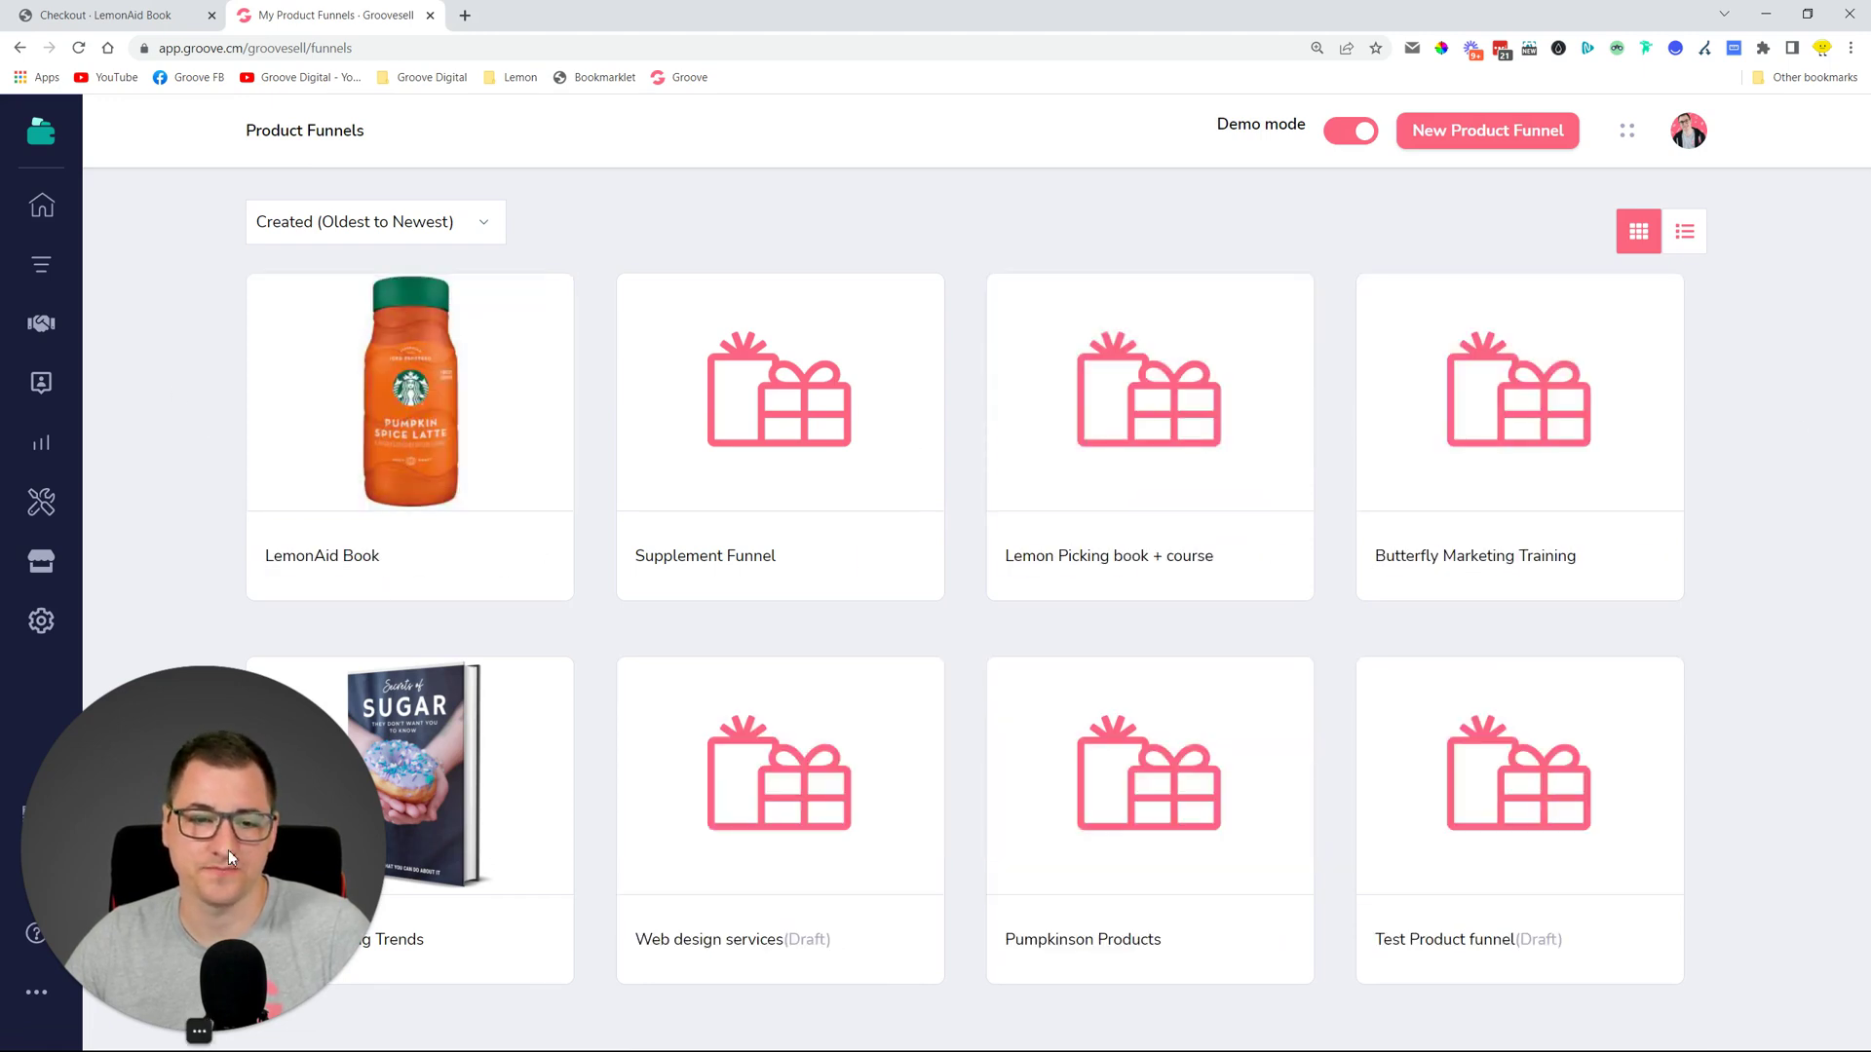
pyautogui.moveTo(256, 470)
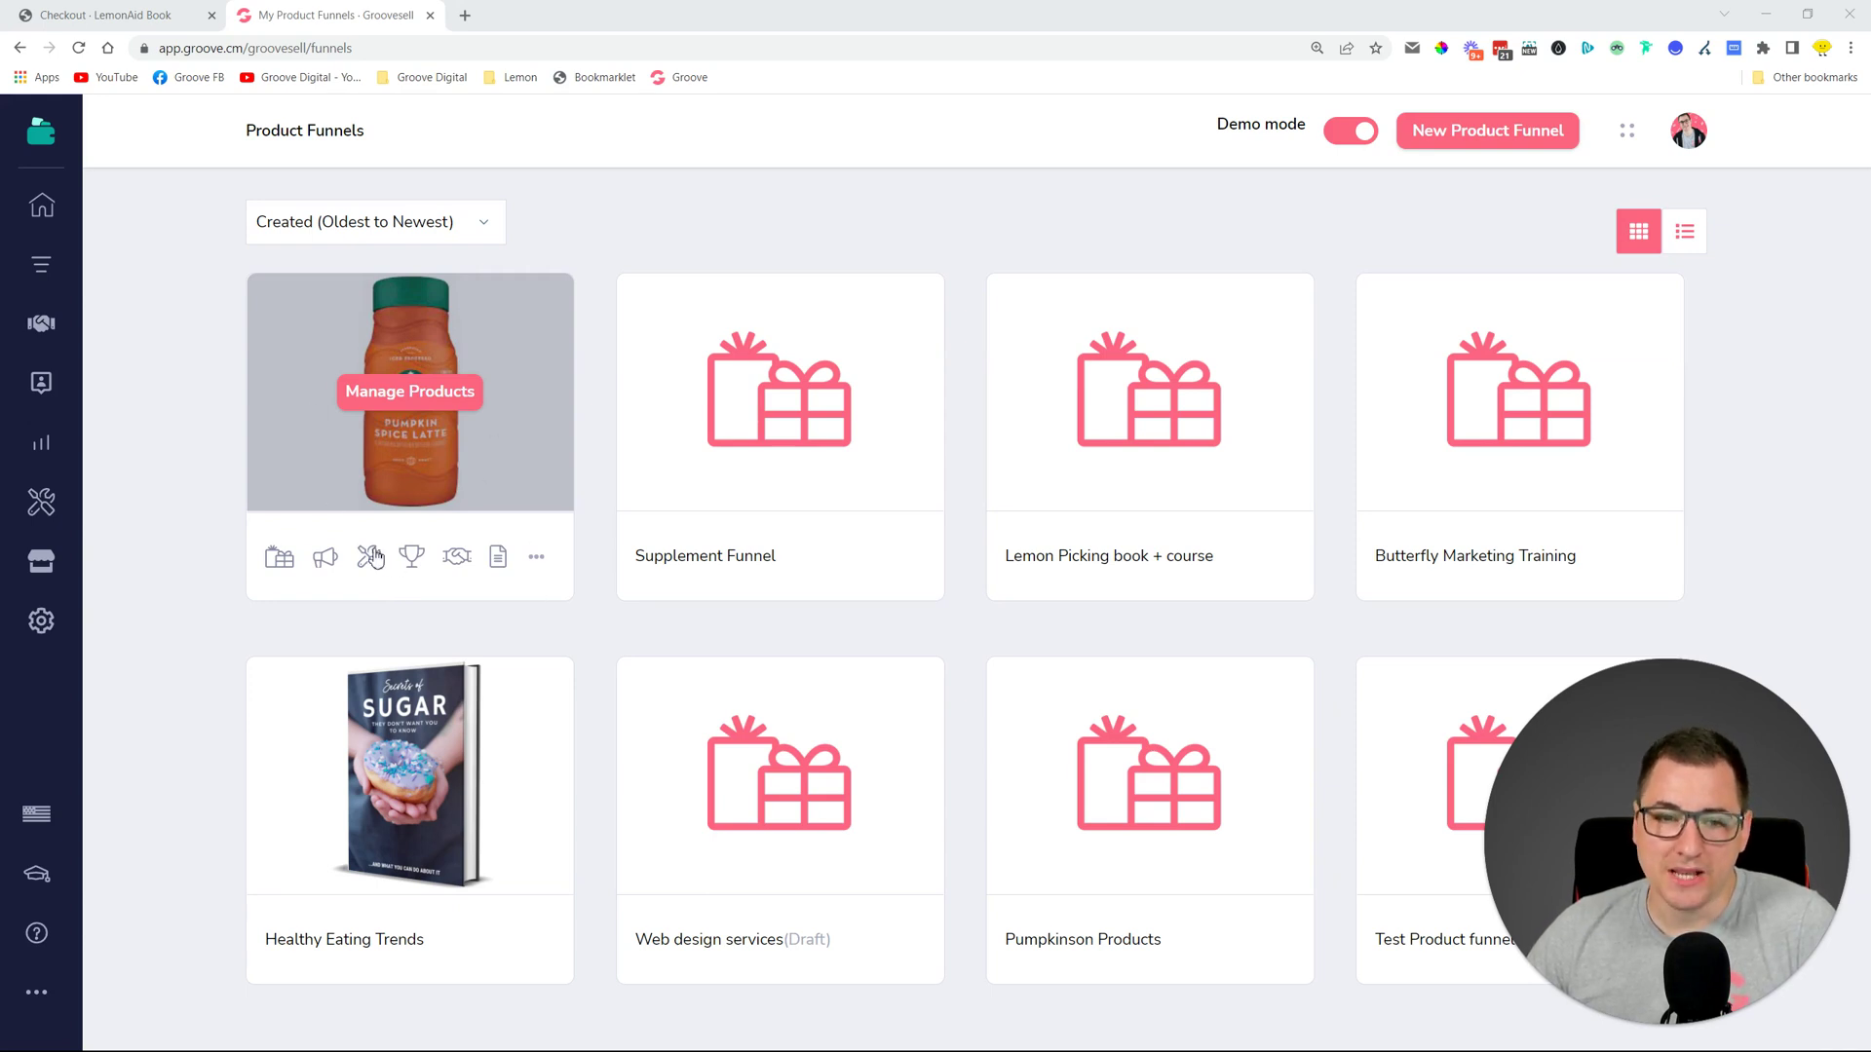
pyautogui.click(535, 565)
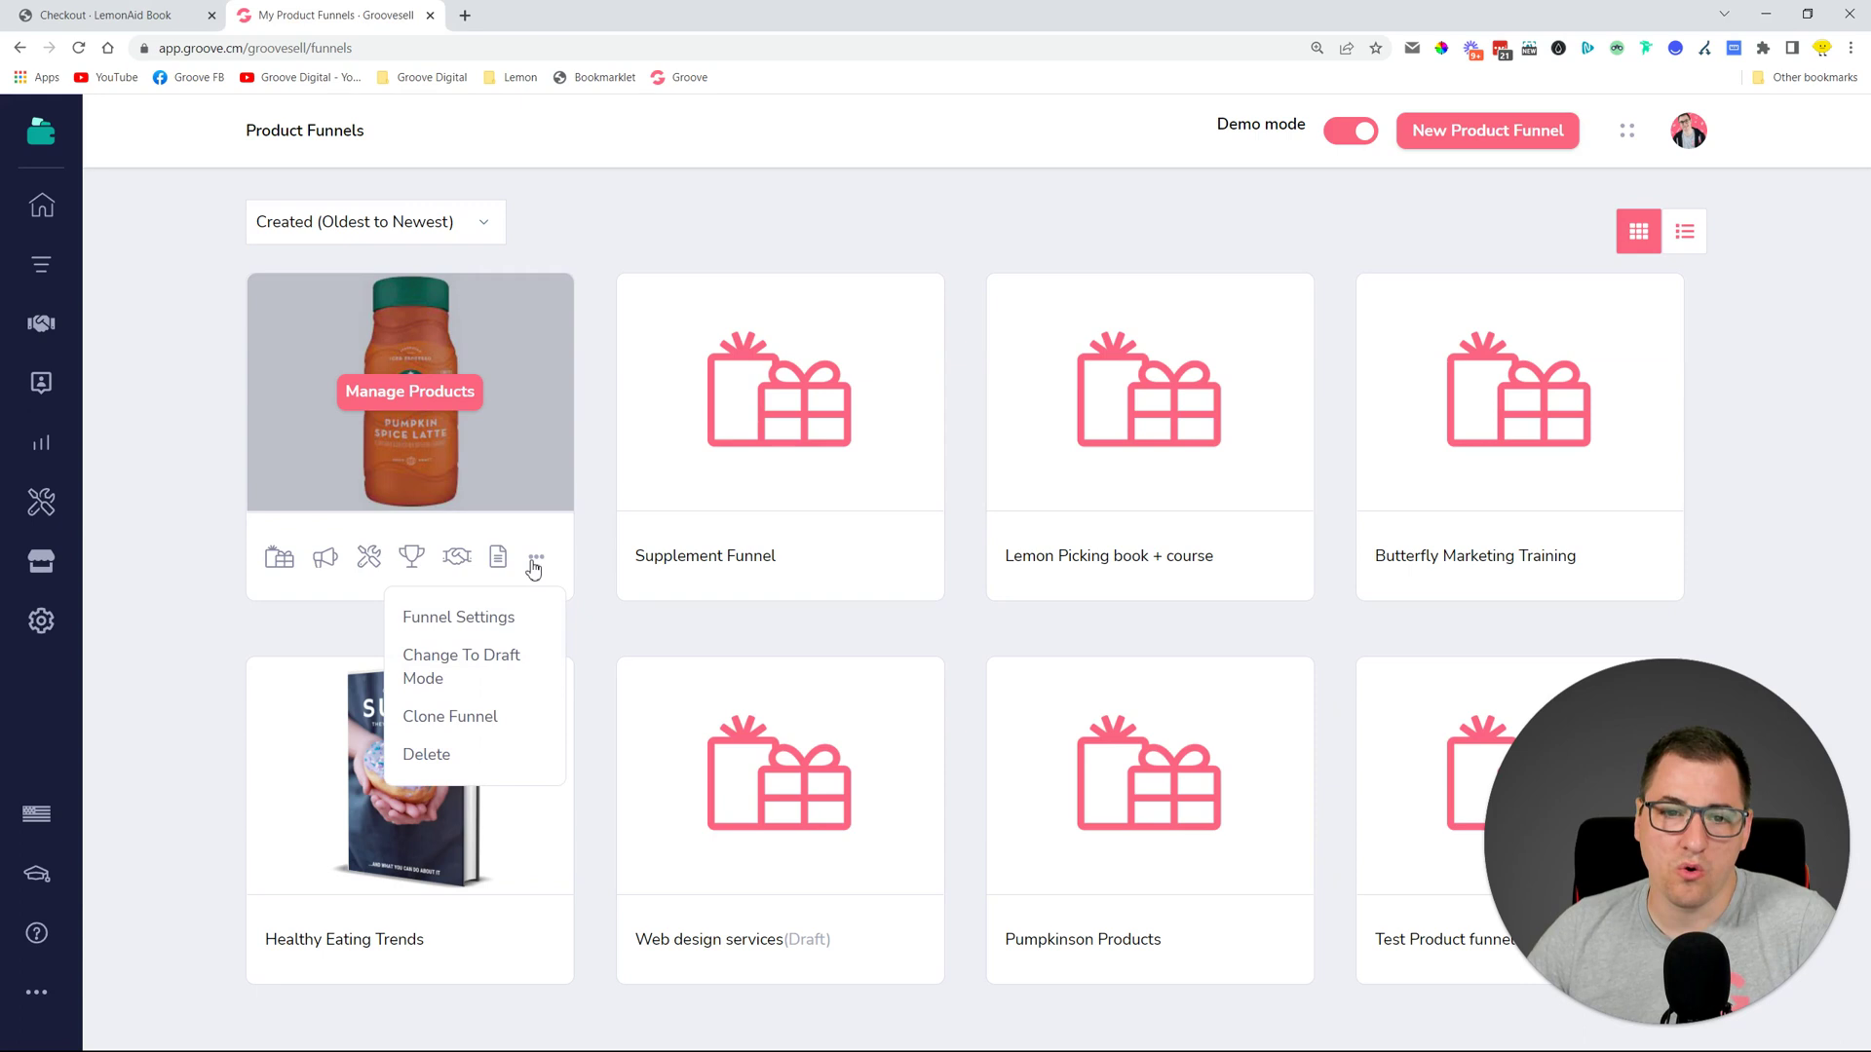
# In LemonAid Book's Funnel Settings, switch the transactional-email sender from Sendgrid to Default Sender (Groovesell)
pyautogui.click(461, 623)
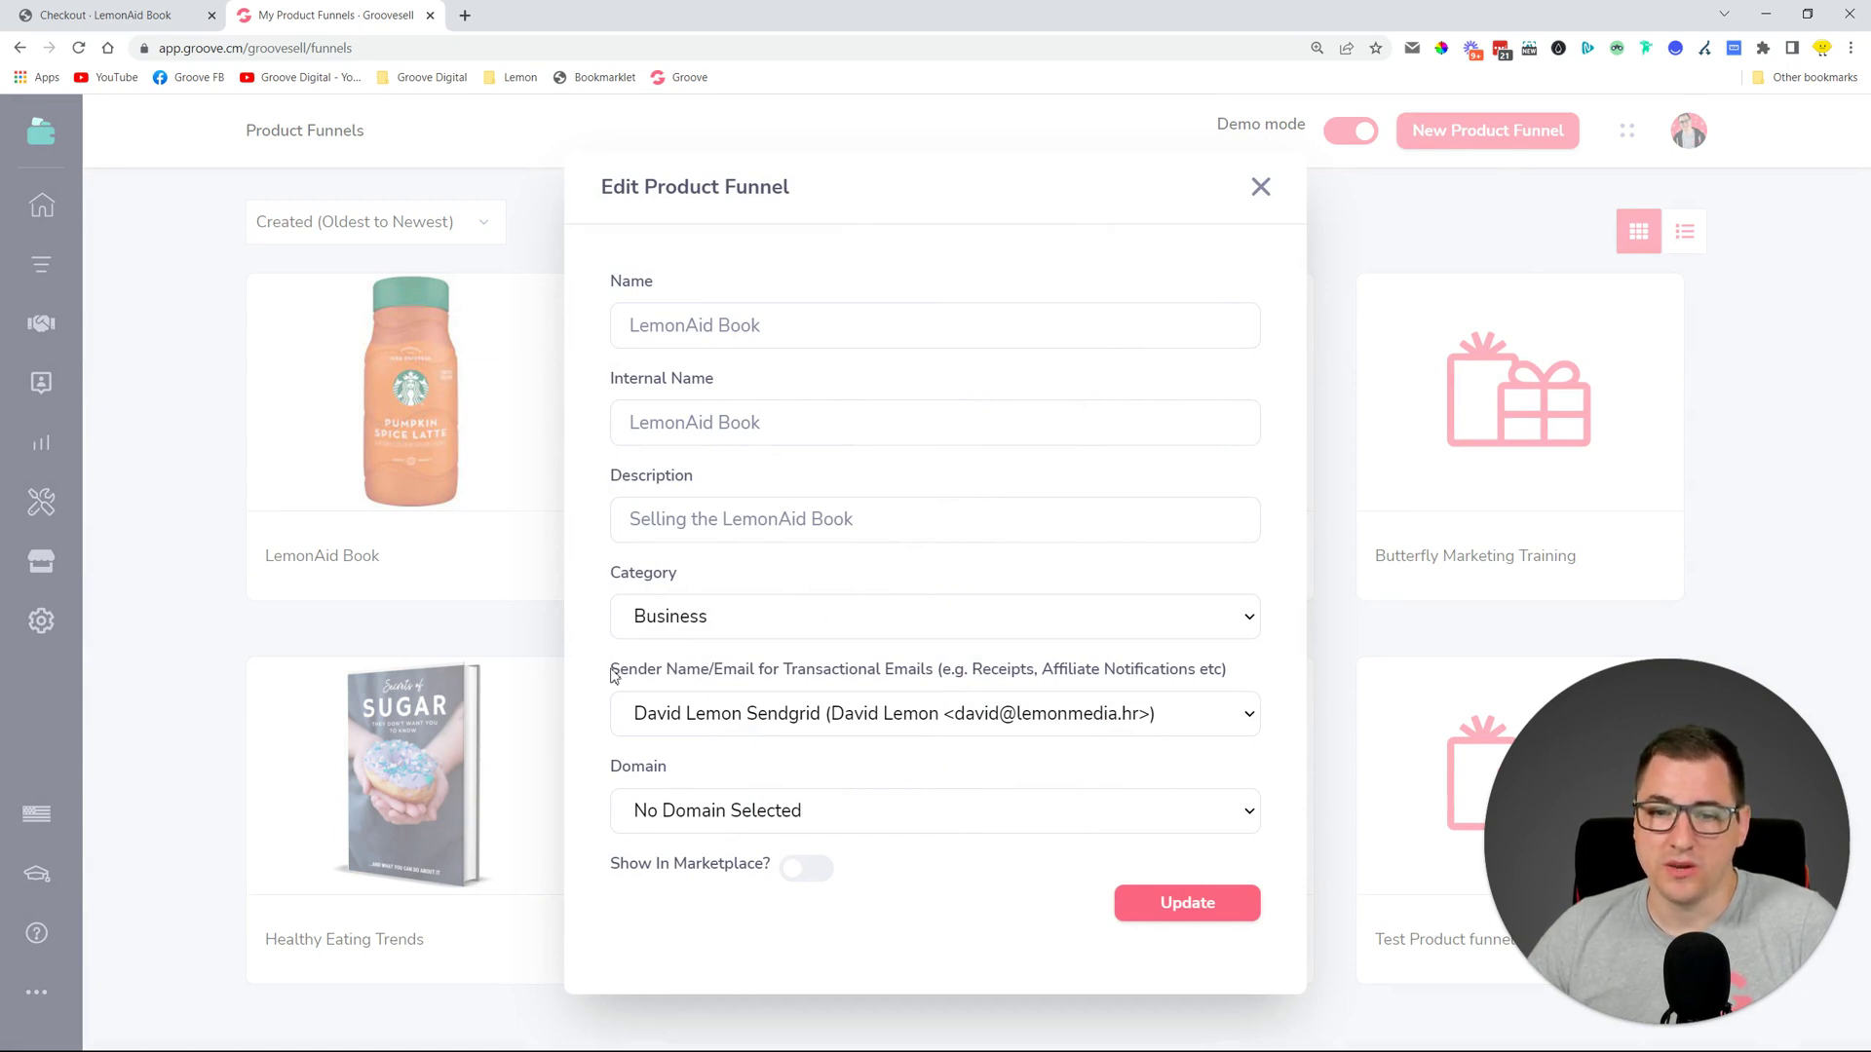
pyautogui.moveTo(614, 676); pyautogui.dragTo(1231, 689)
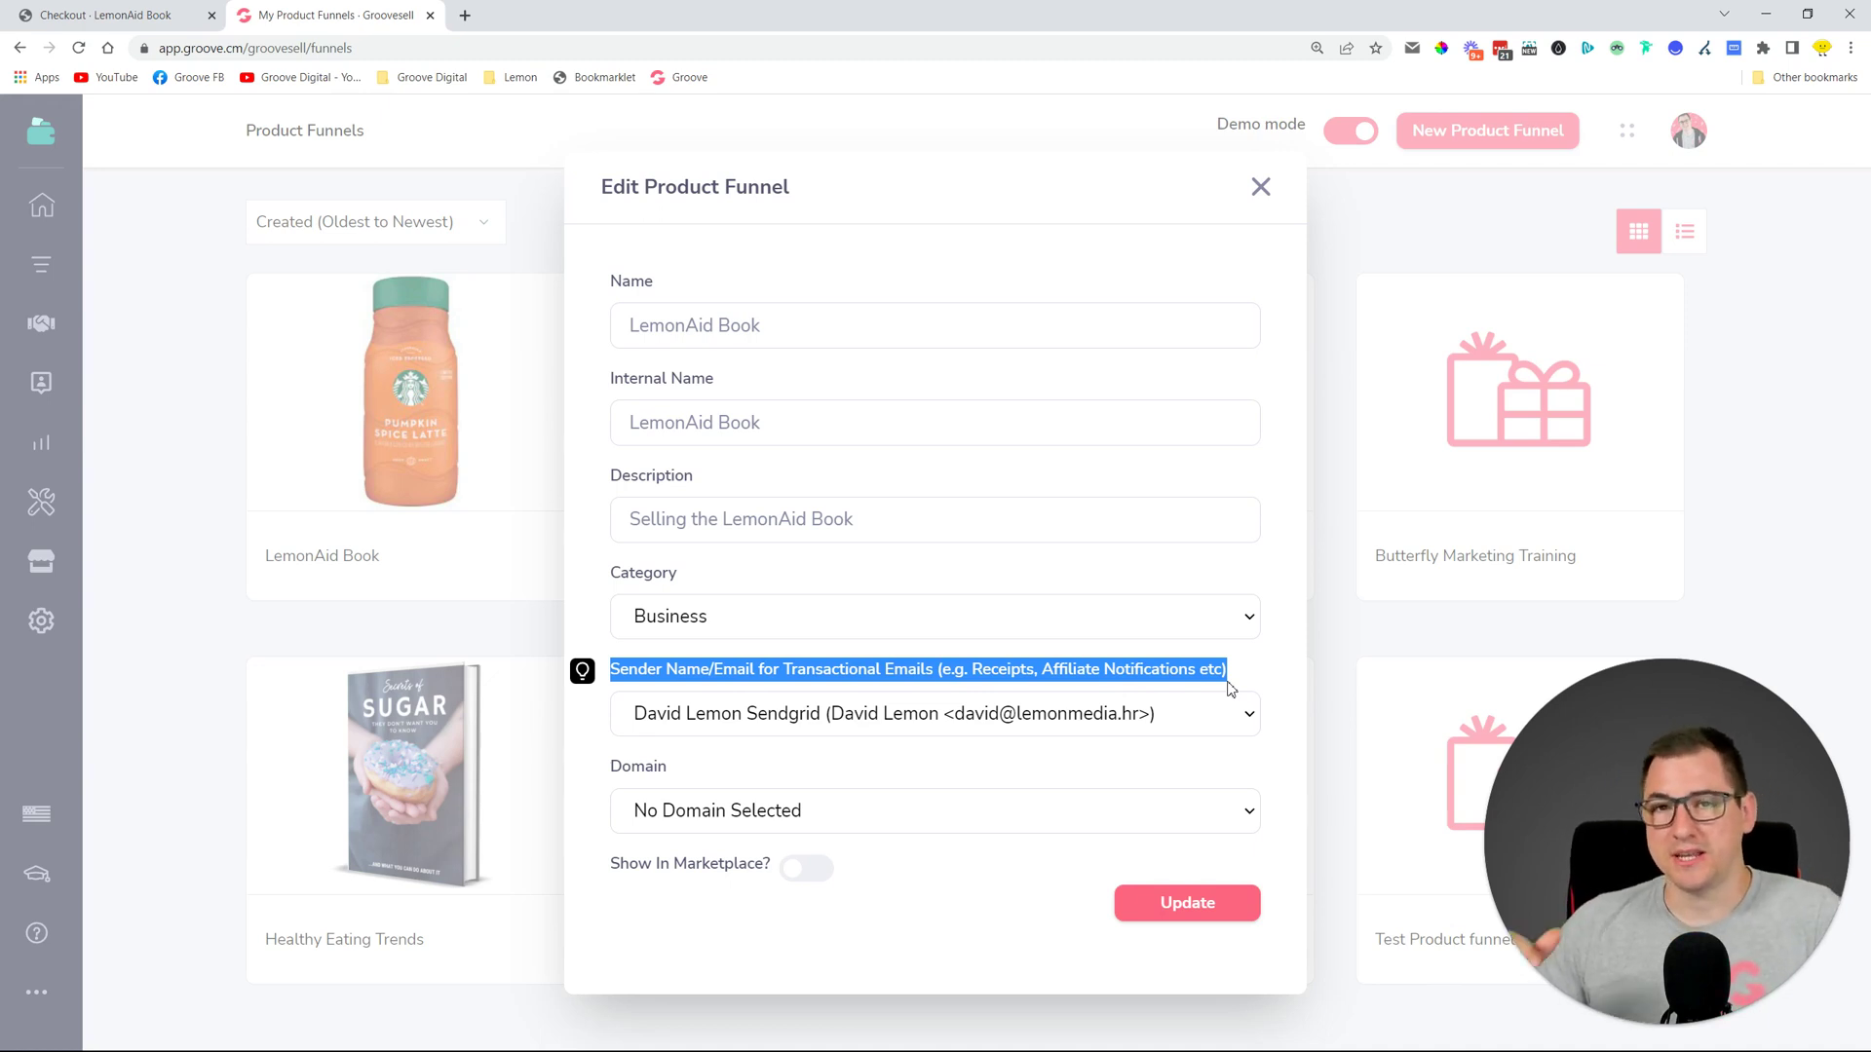
pyautogui.click(1231, 717)
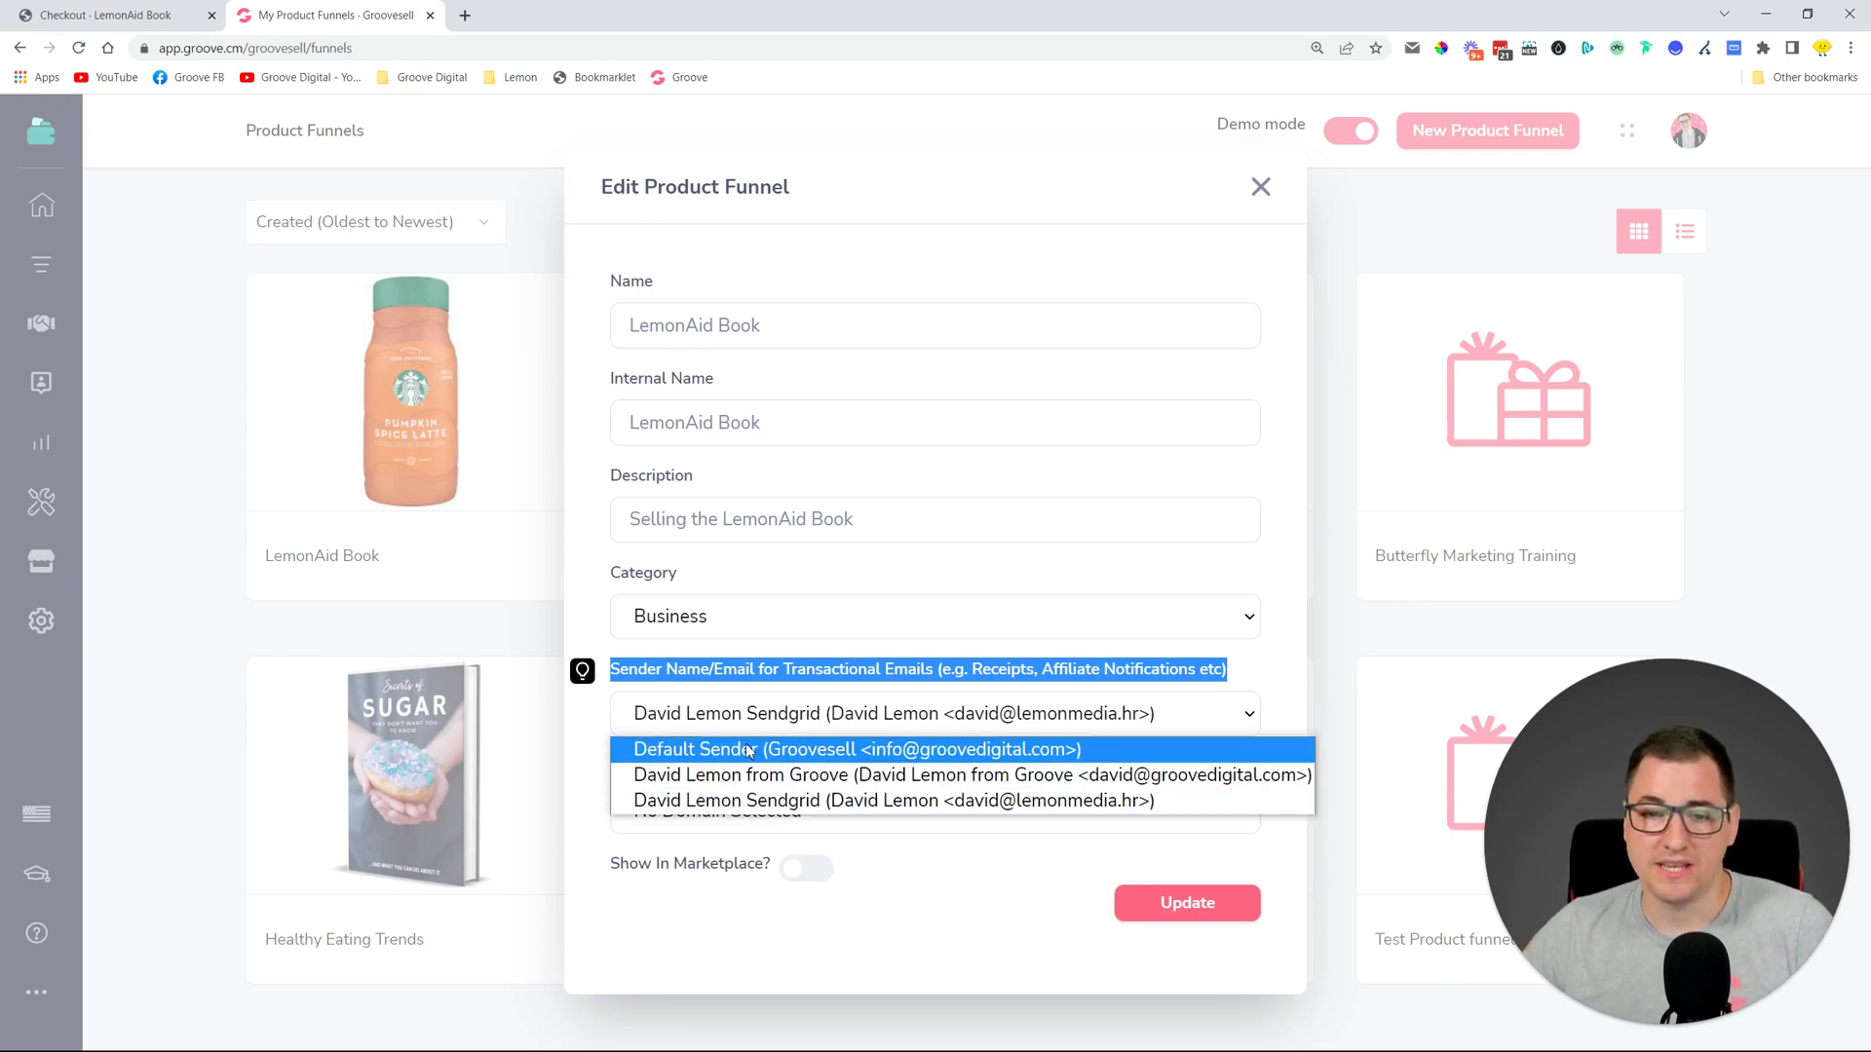
pyautogui.click(811, 749)
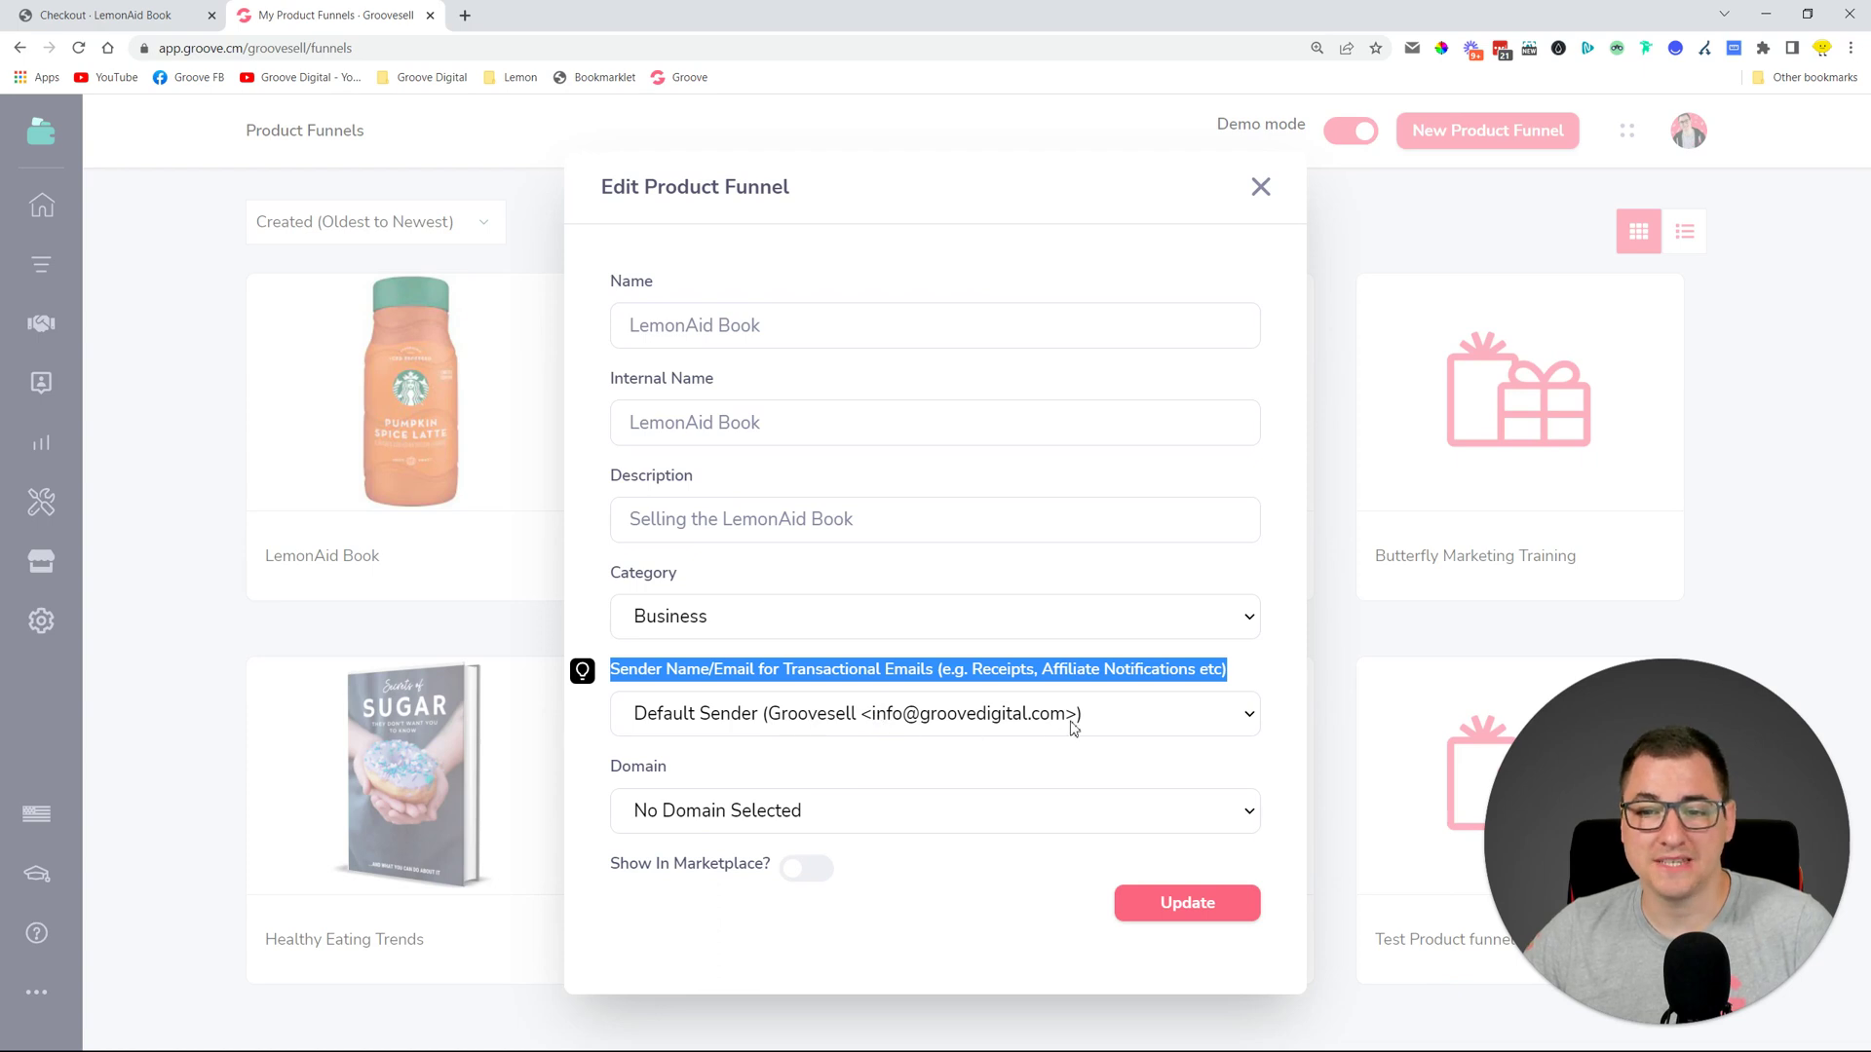
pyautogui.click(1097, 761)
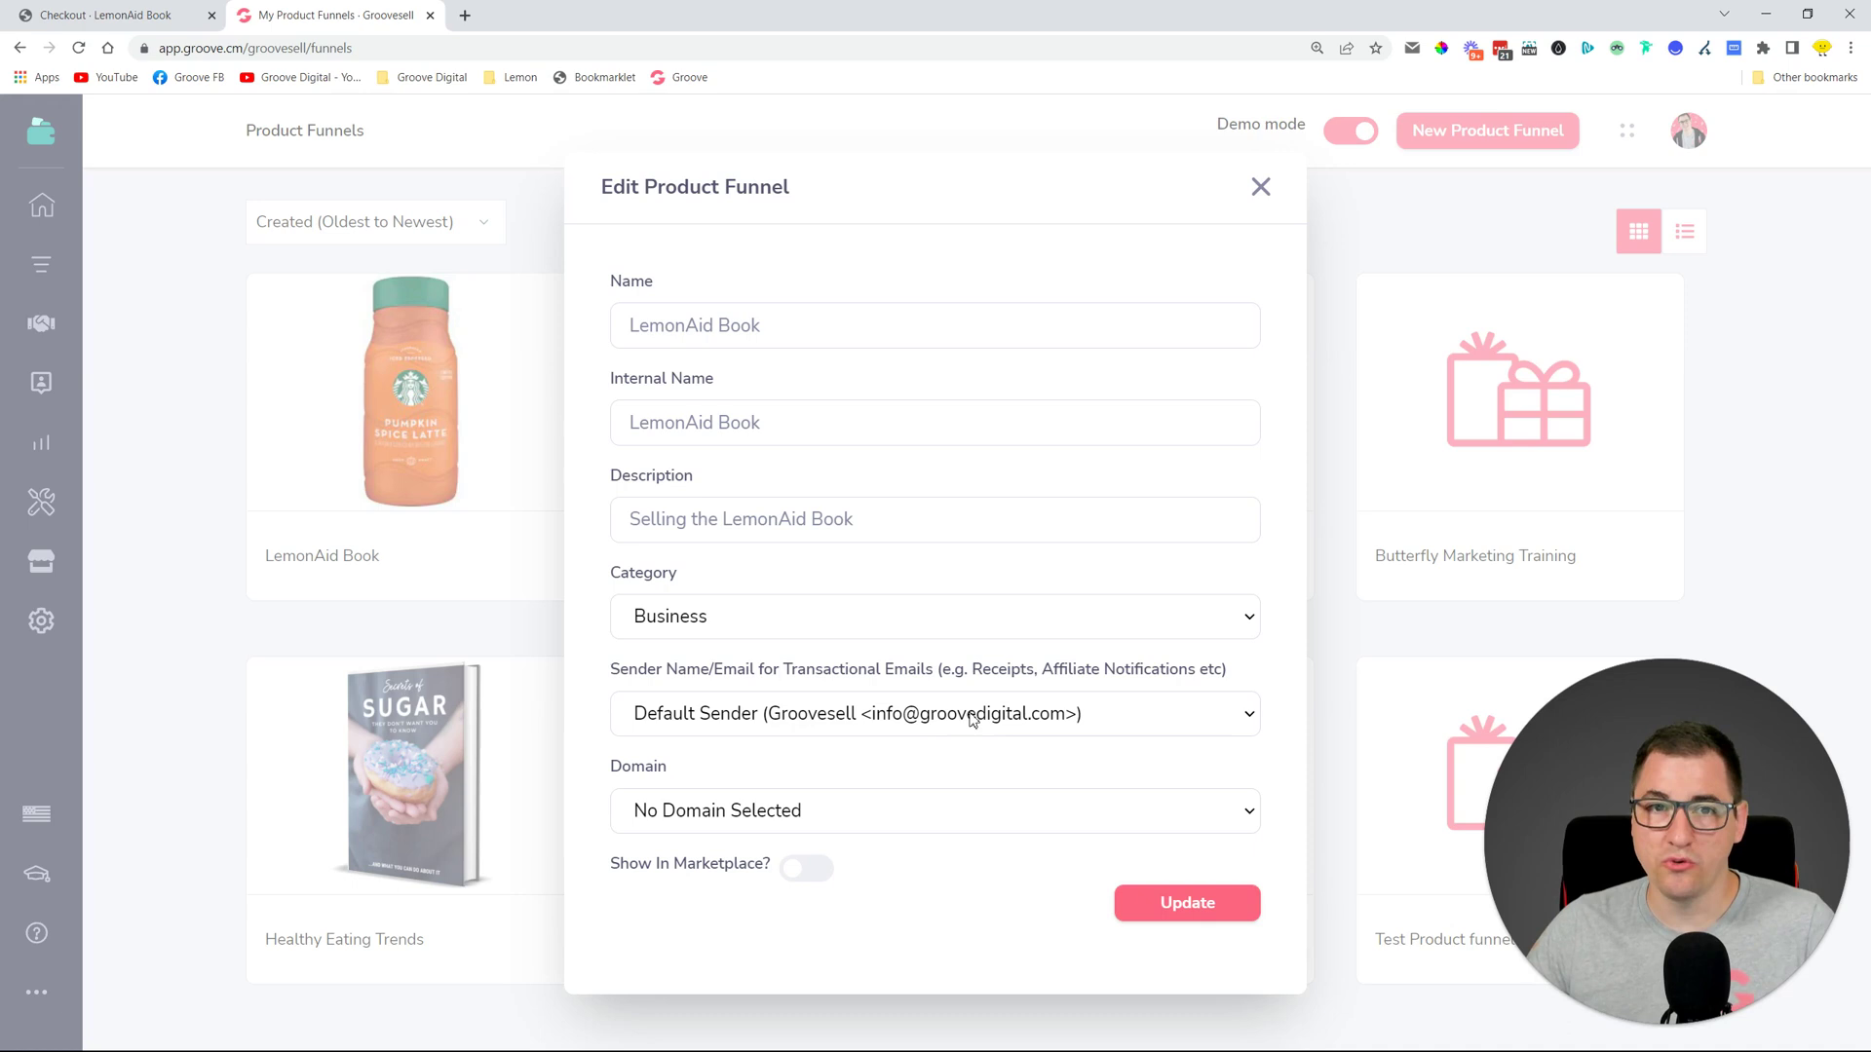
# Close the funnel settings, launch GrooveMail from the Apps panel, and go to its Senders page
pyautogui.click(1261, 186)
pyautogui.click(41, 131)
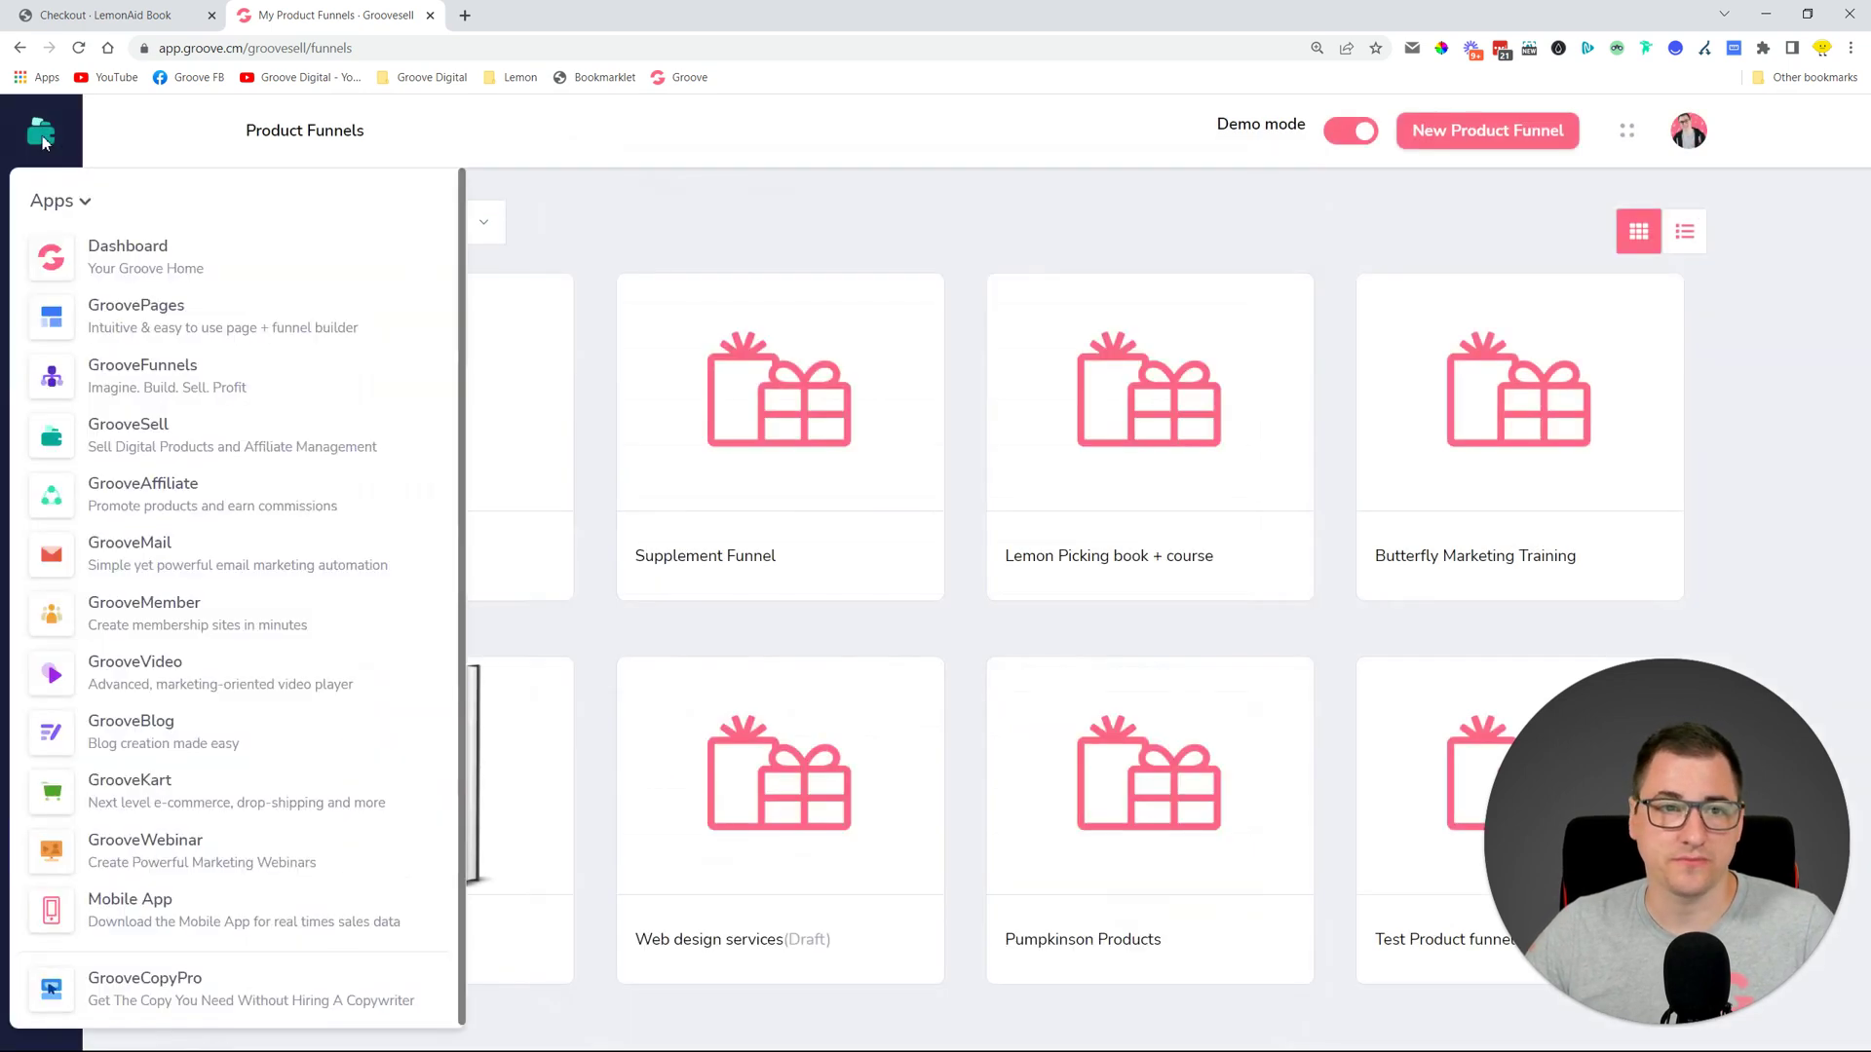
pyautogui.keyDown('ctrl'); pyautogui.click(145, 568); pyautogui.keyUp('ctrl')
pyautogui.click(557, 8)
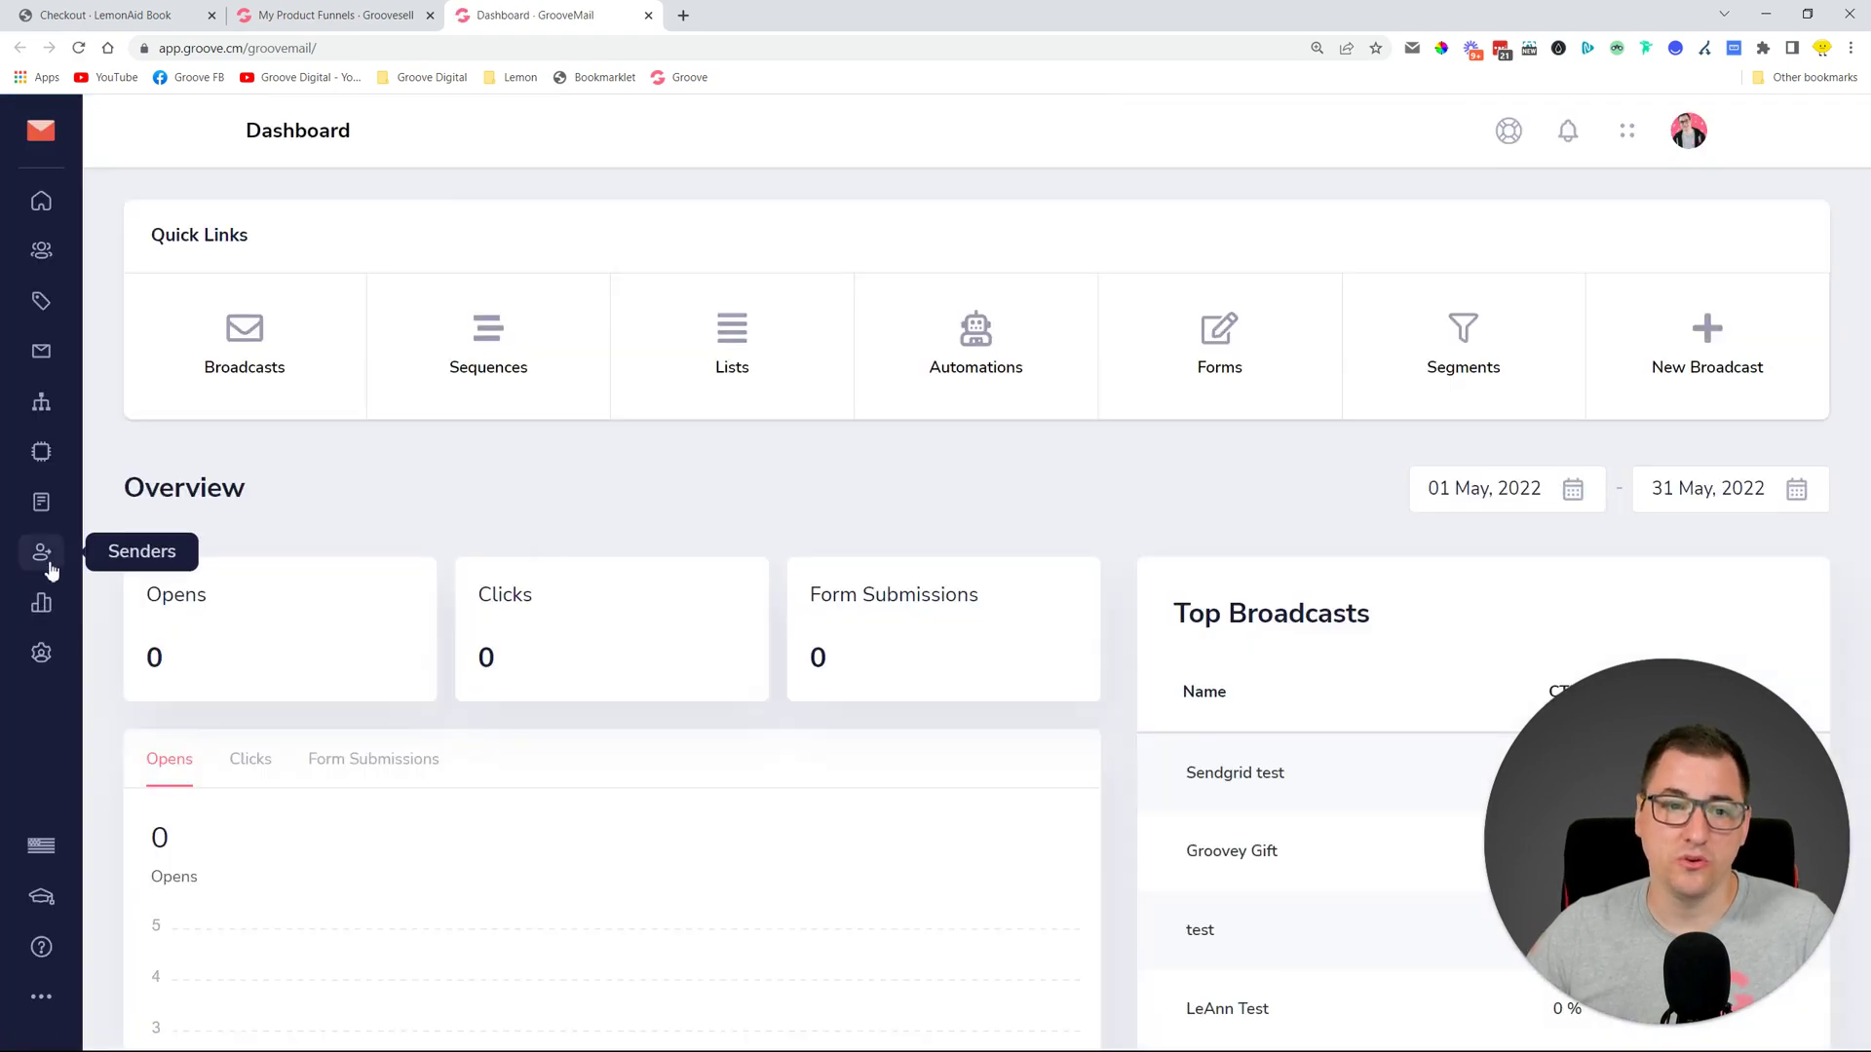
pyautogui.click(42, 553)
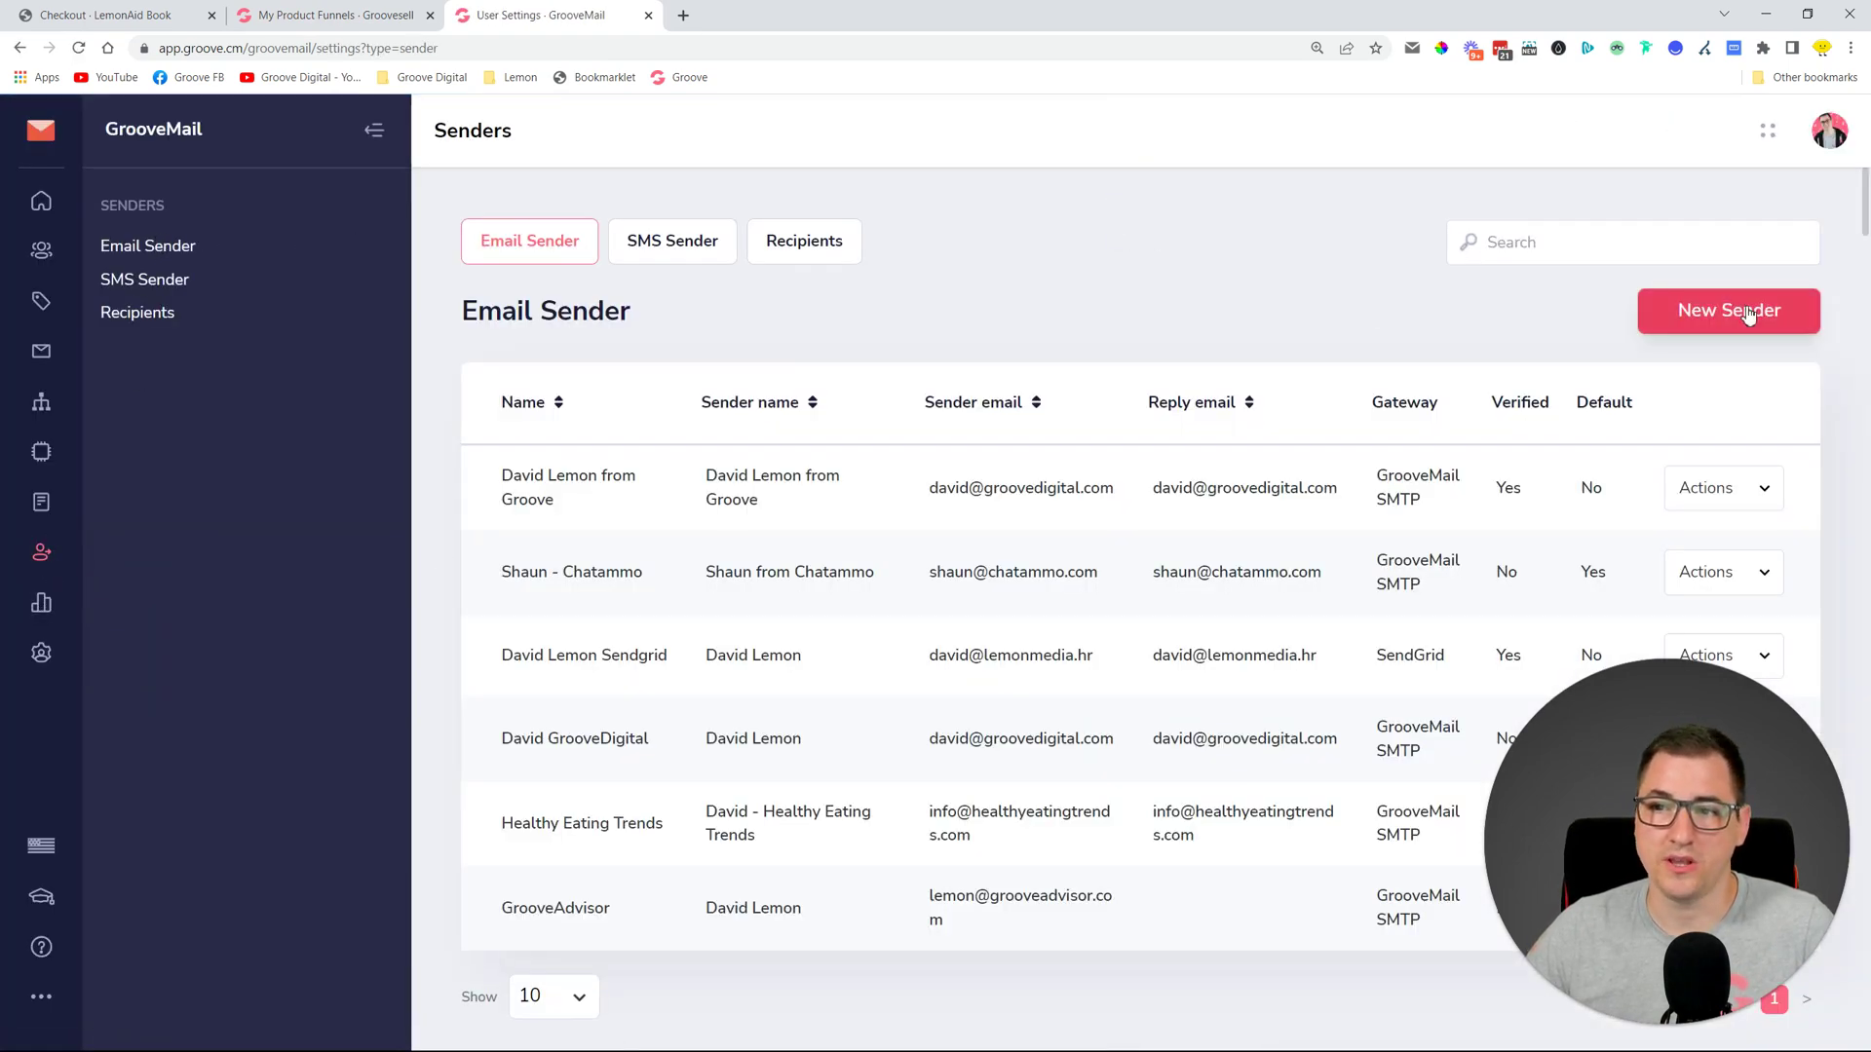
# Review the New Sender form's Business Info and Sender Info tabs and SMTP Driver choices
pyautogui.click(1786, 322)
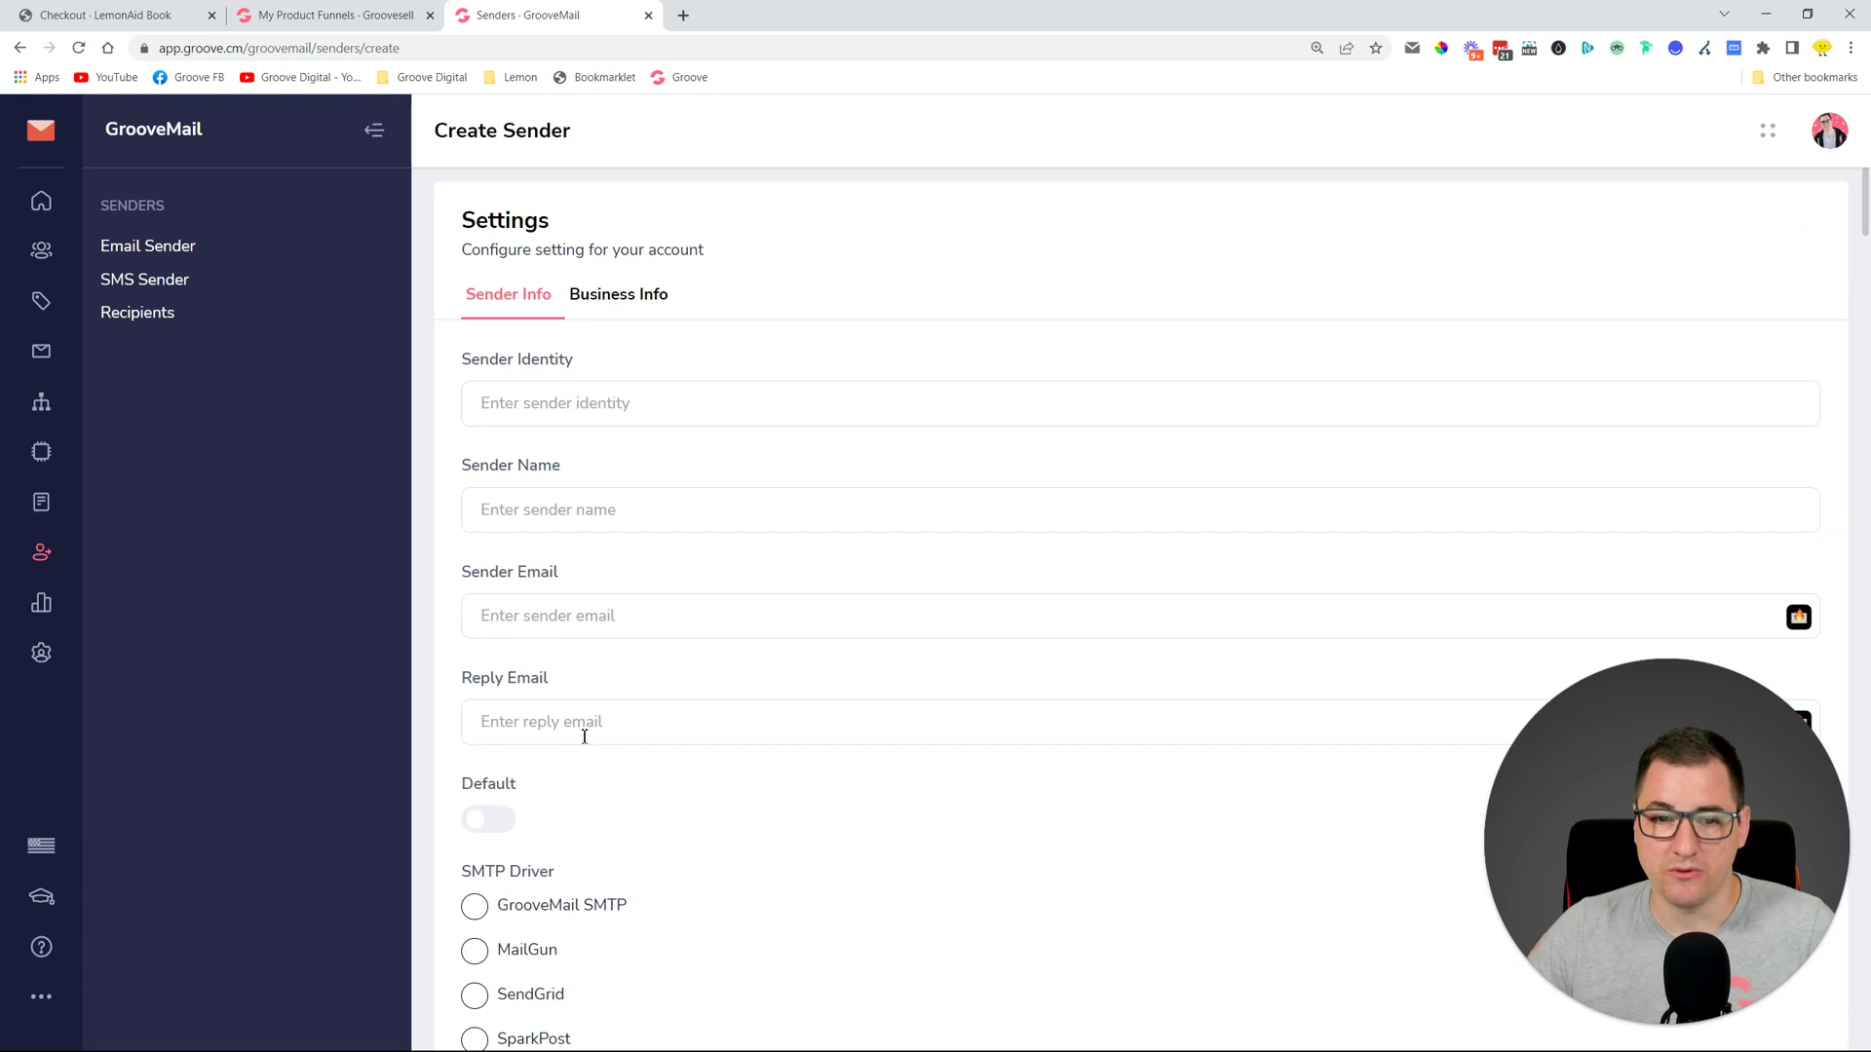
pyautogui.click(620, 295)
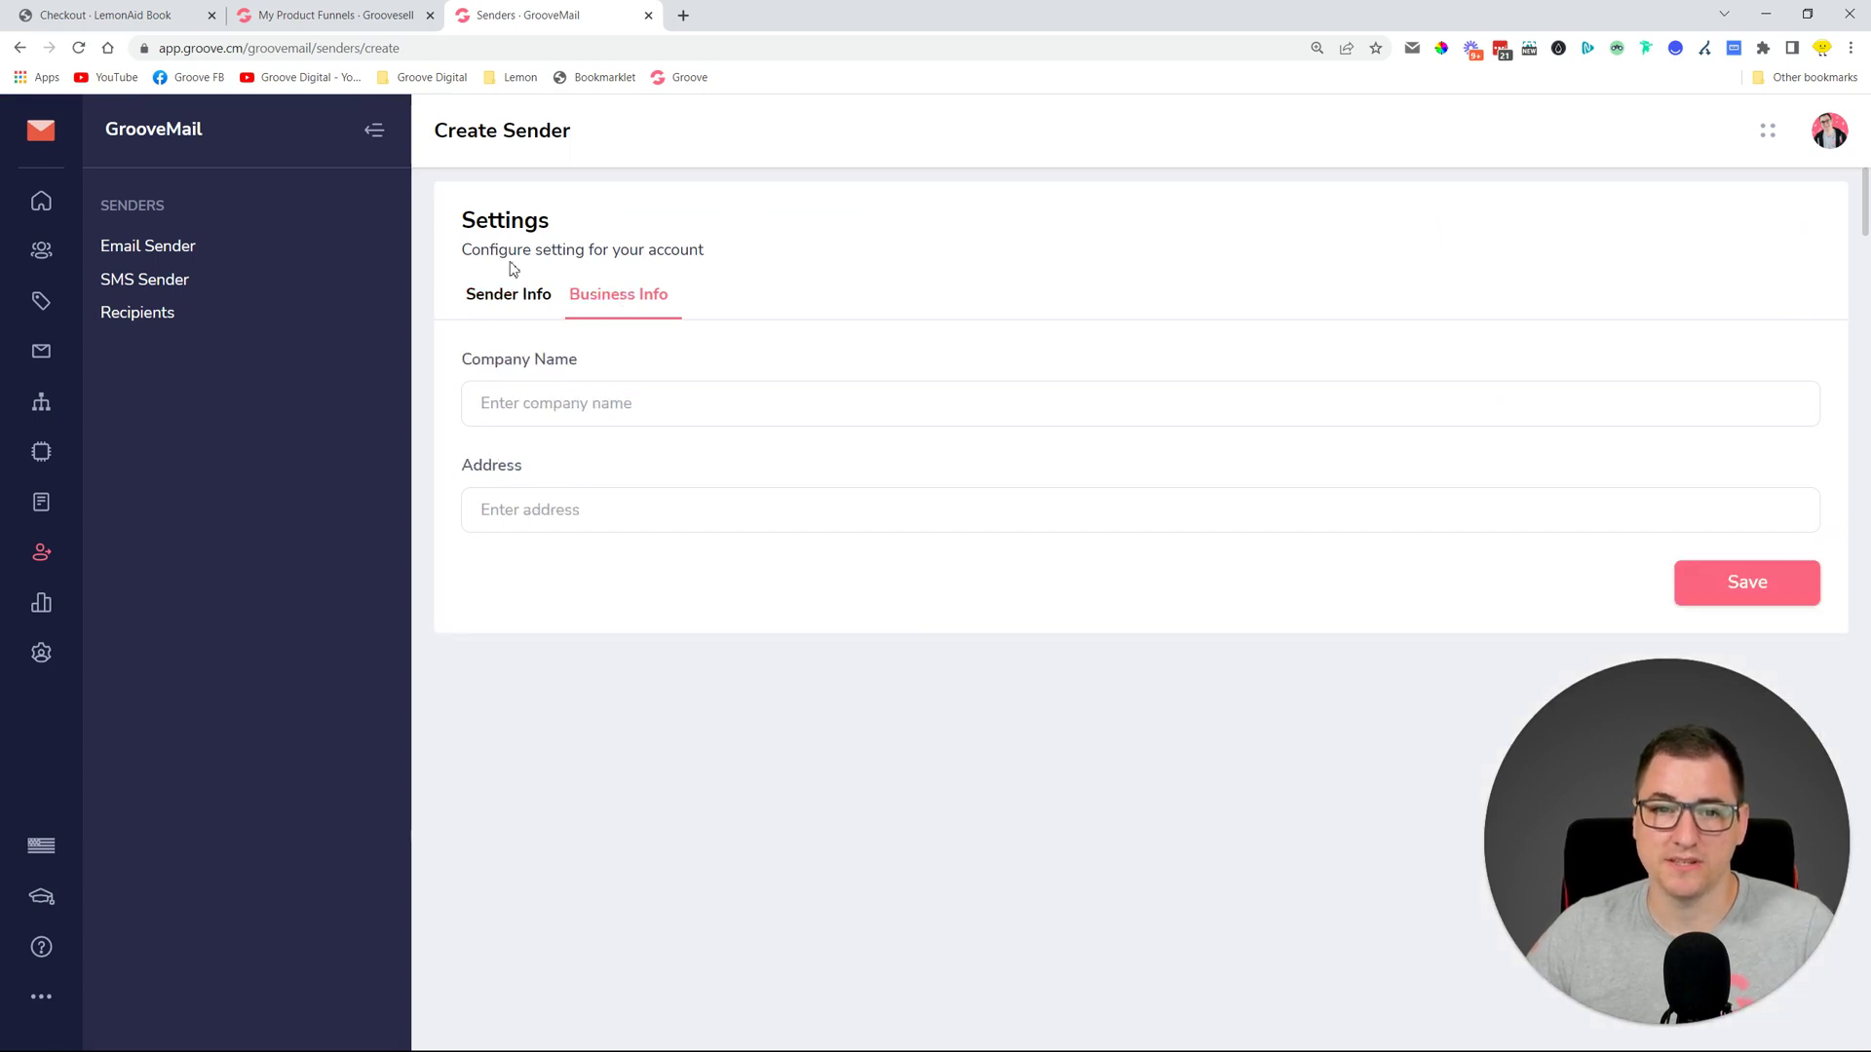
pyautogui.click(508, 295)
pyautogui.scroll(-2, 770, 594)
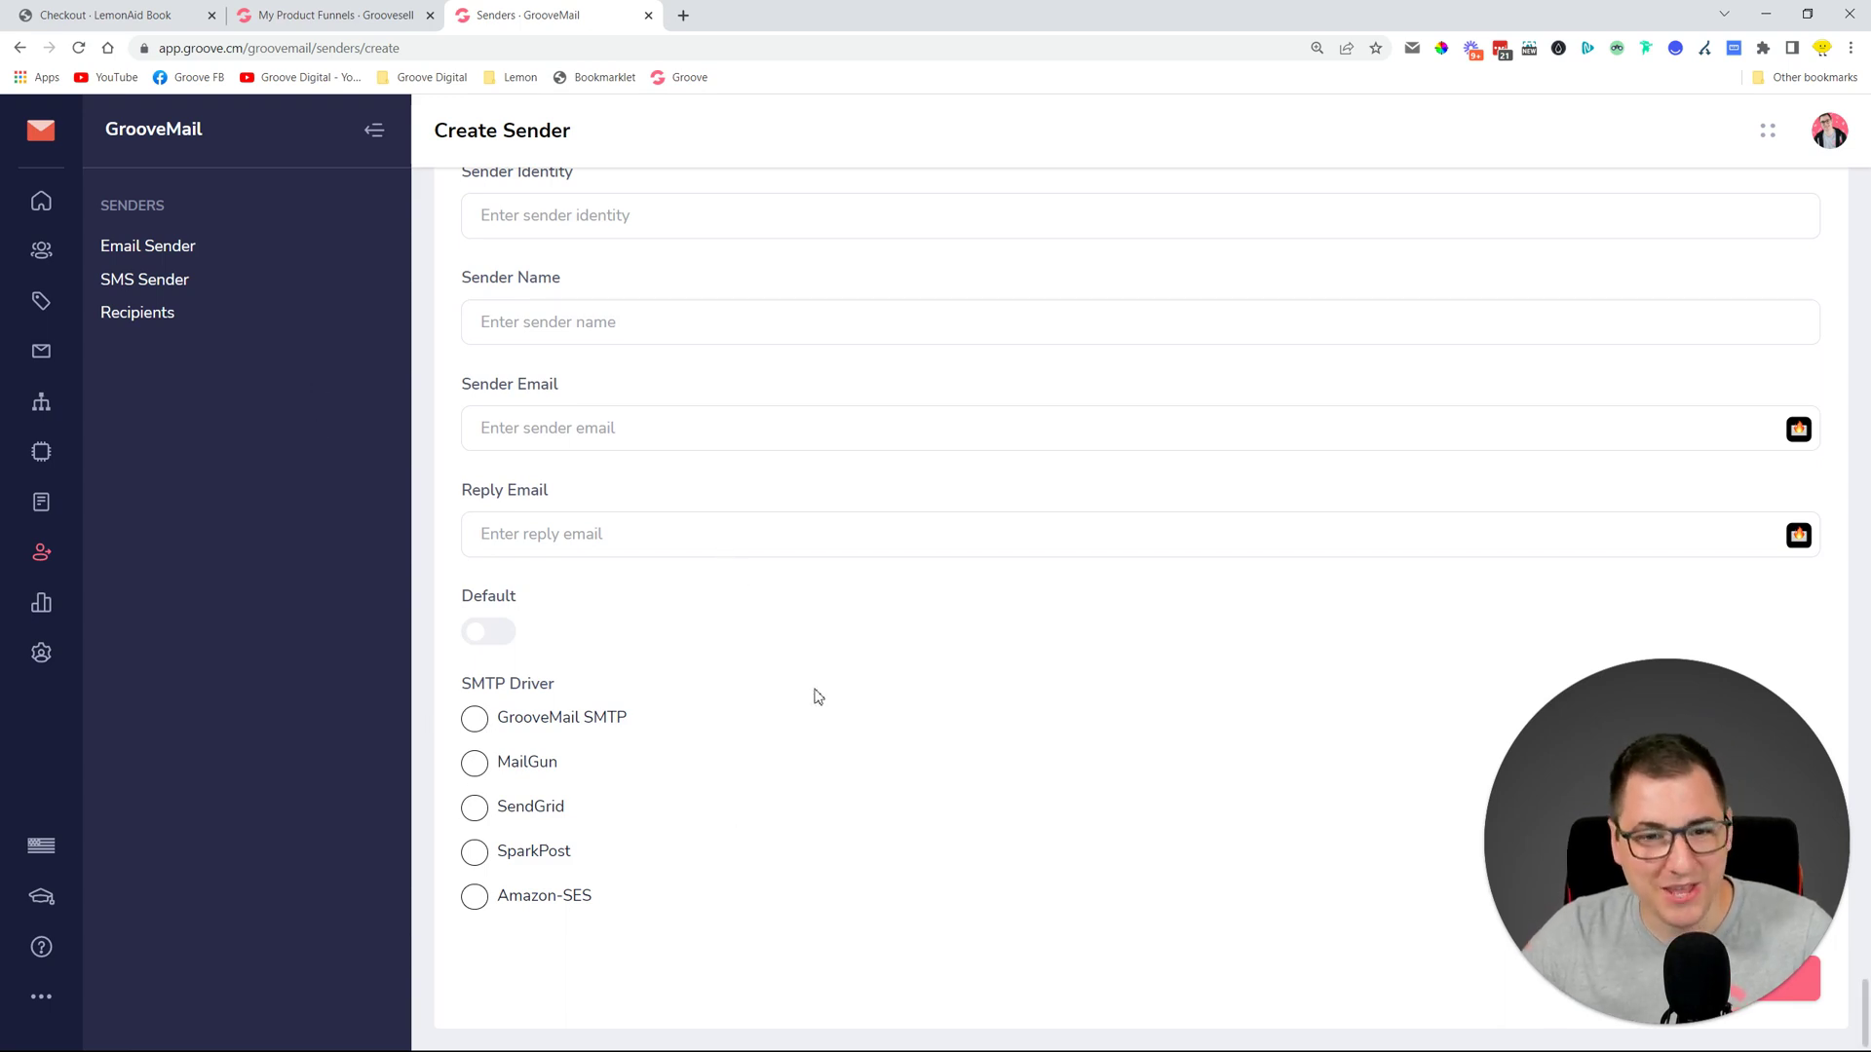
pyautogui.scroll(2, 965, 740)
pyautogui.click(176, 246)
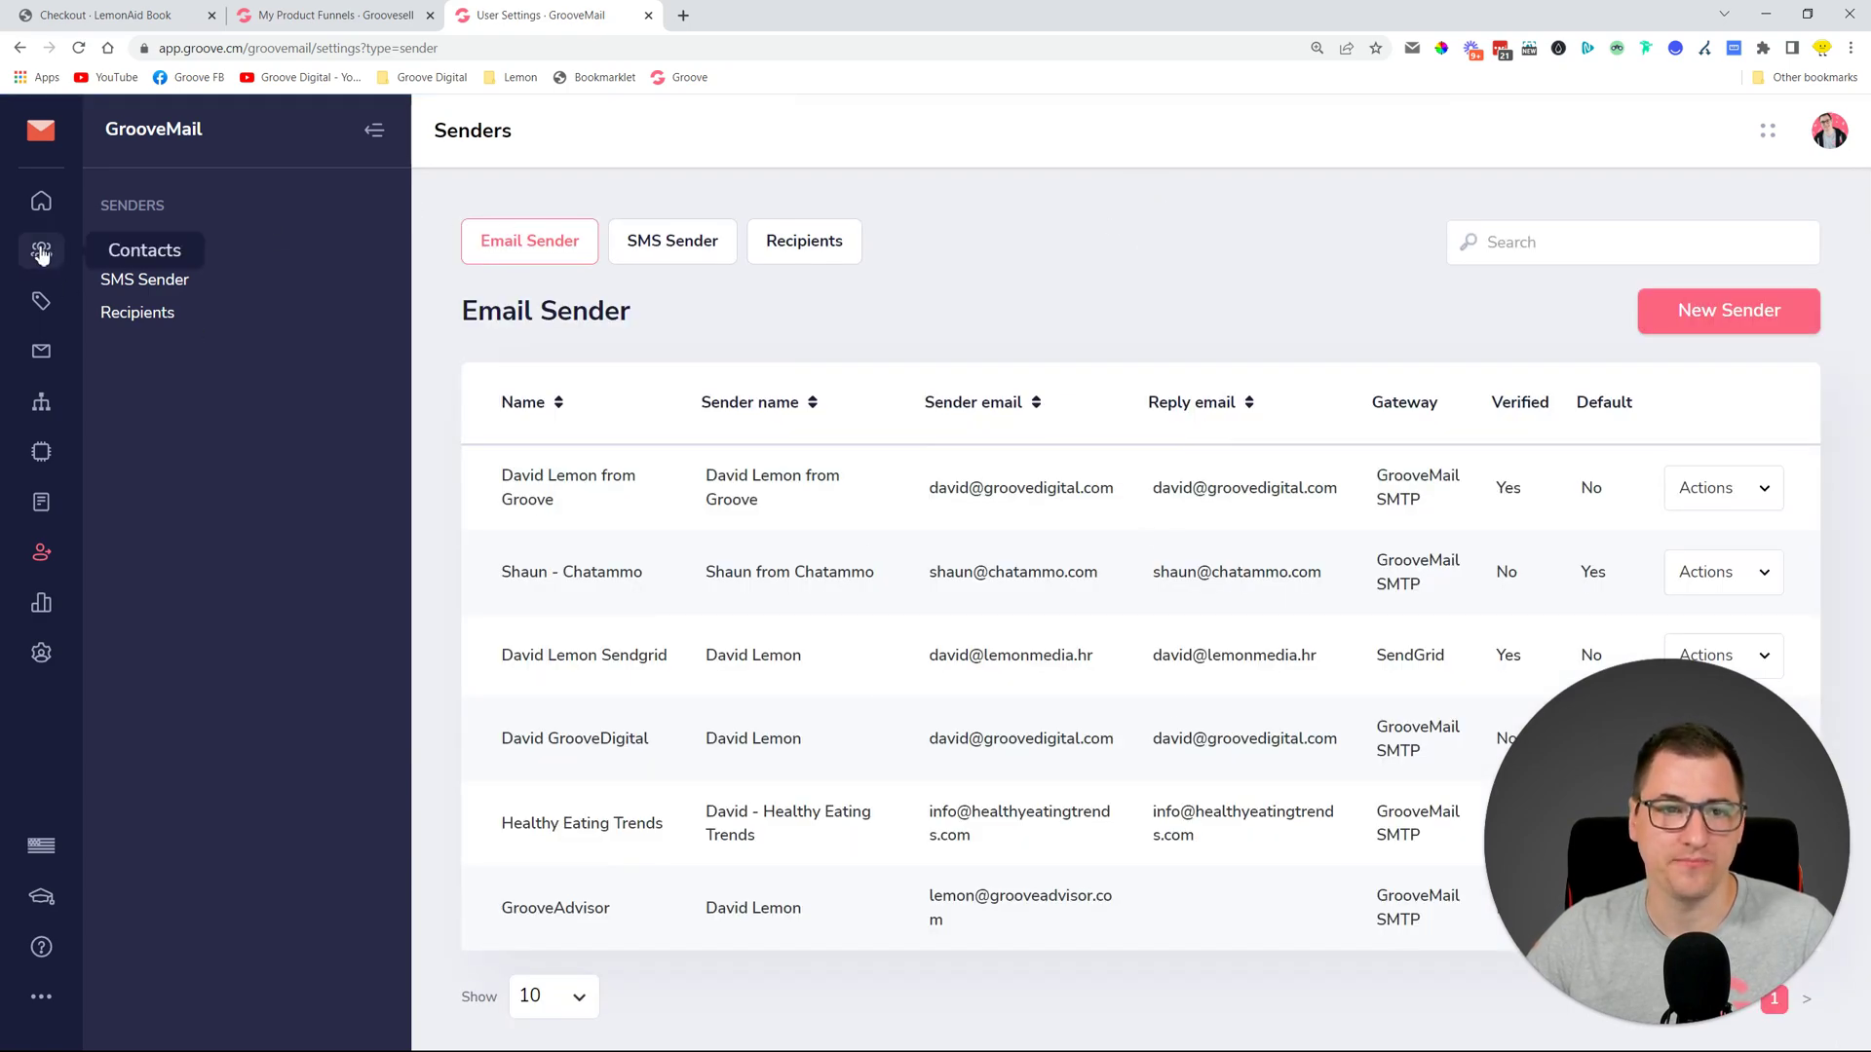
# Back in GrooveSell, reopen the LemonAid Book funnel's settings
pyautogui.click(288, 16)
pyautogui.moveTo(454, 487)
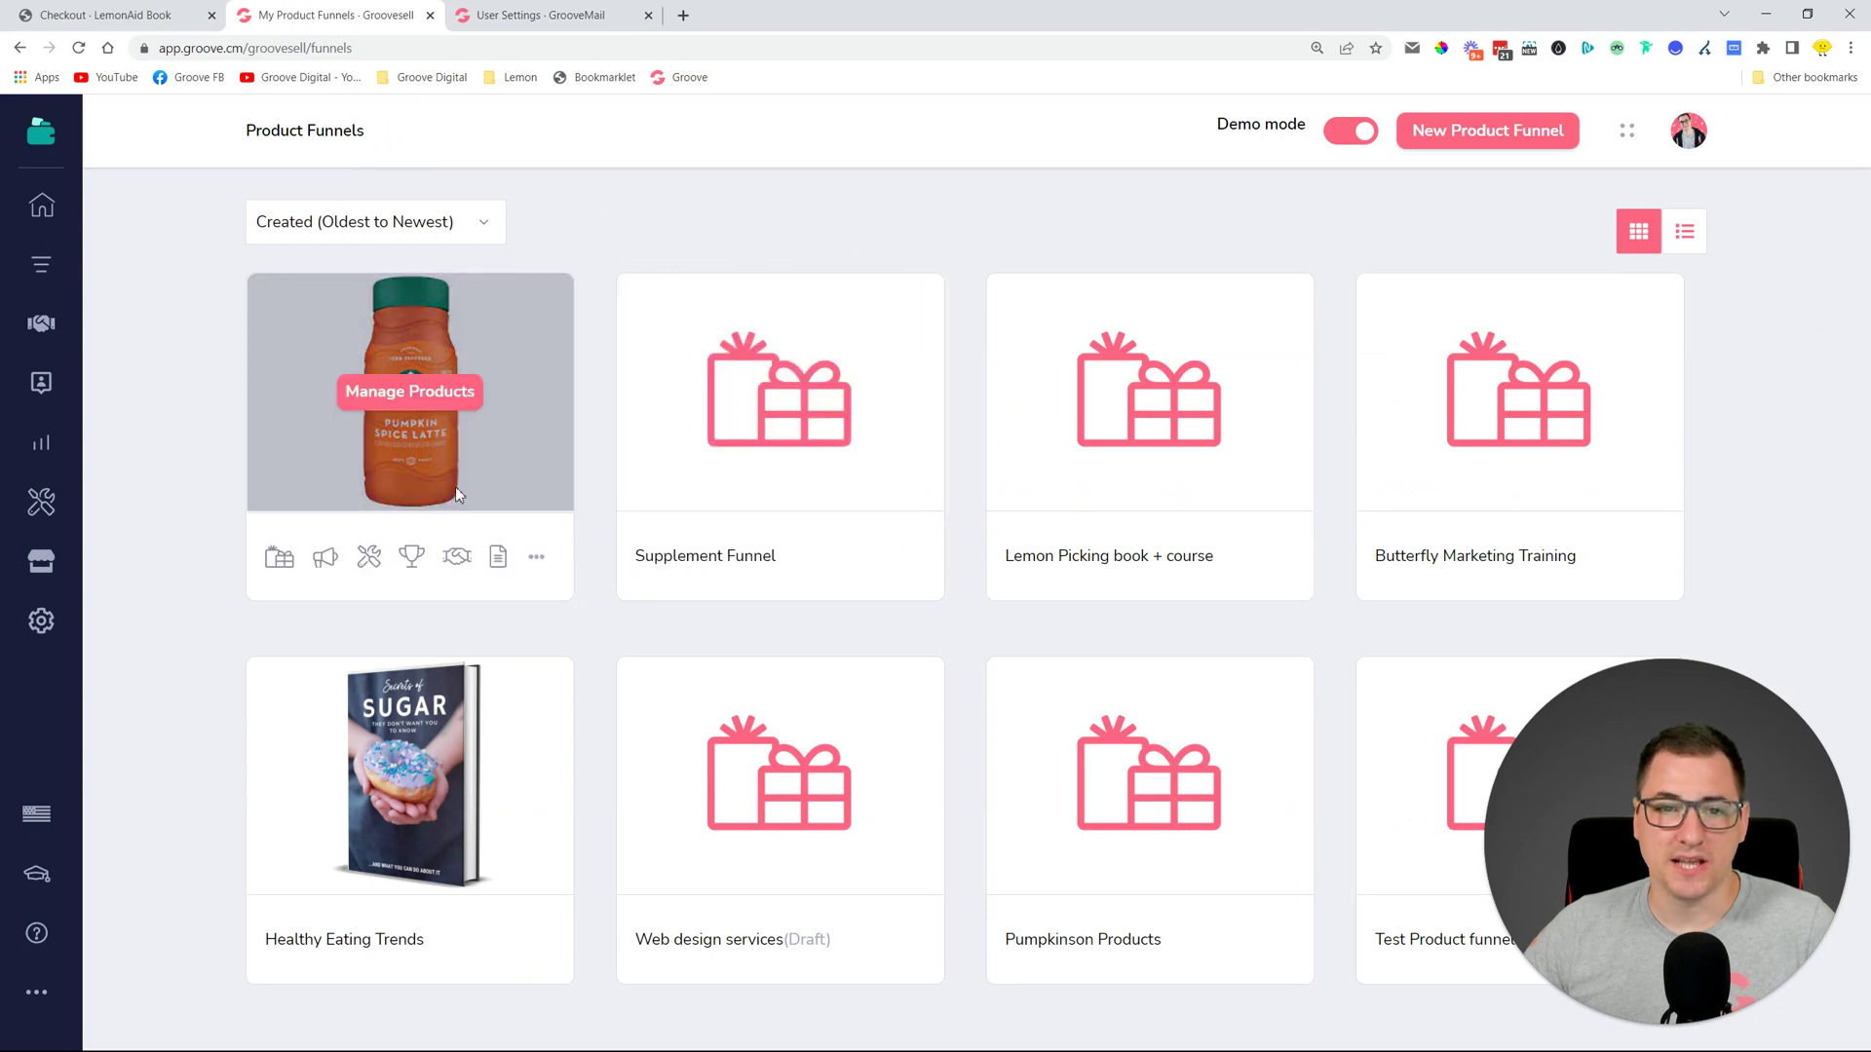
pyautogui.click(538, 559)
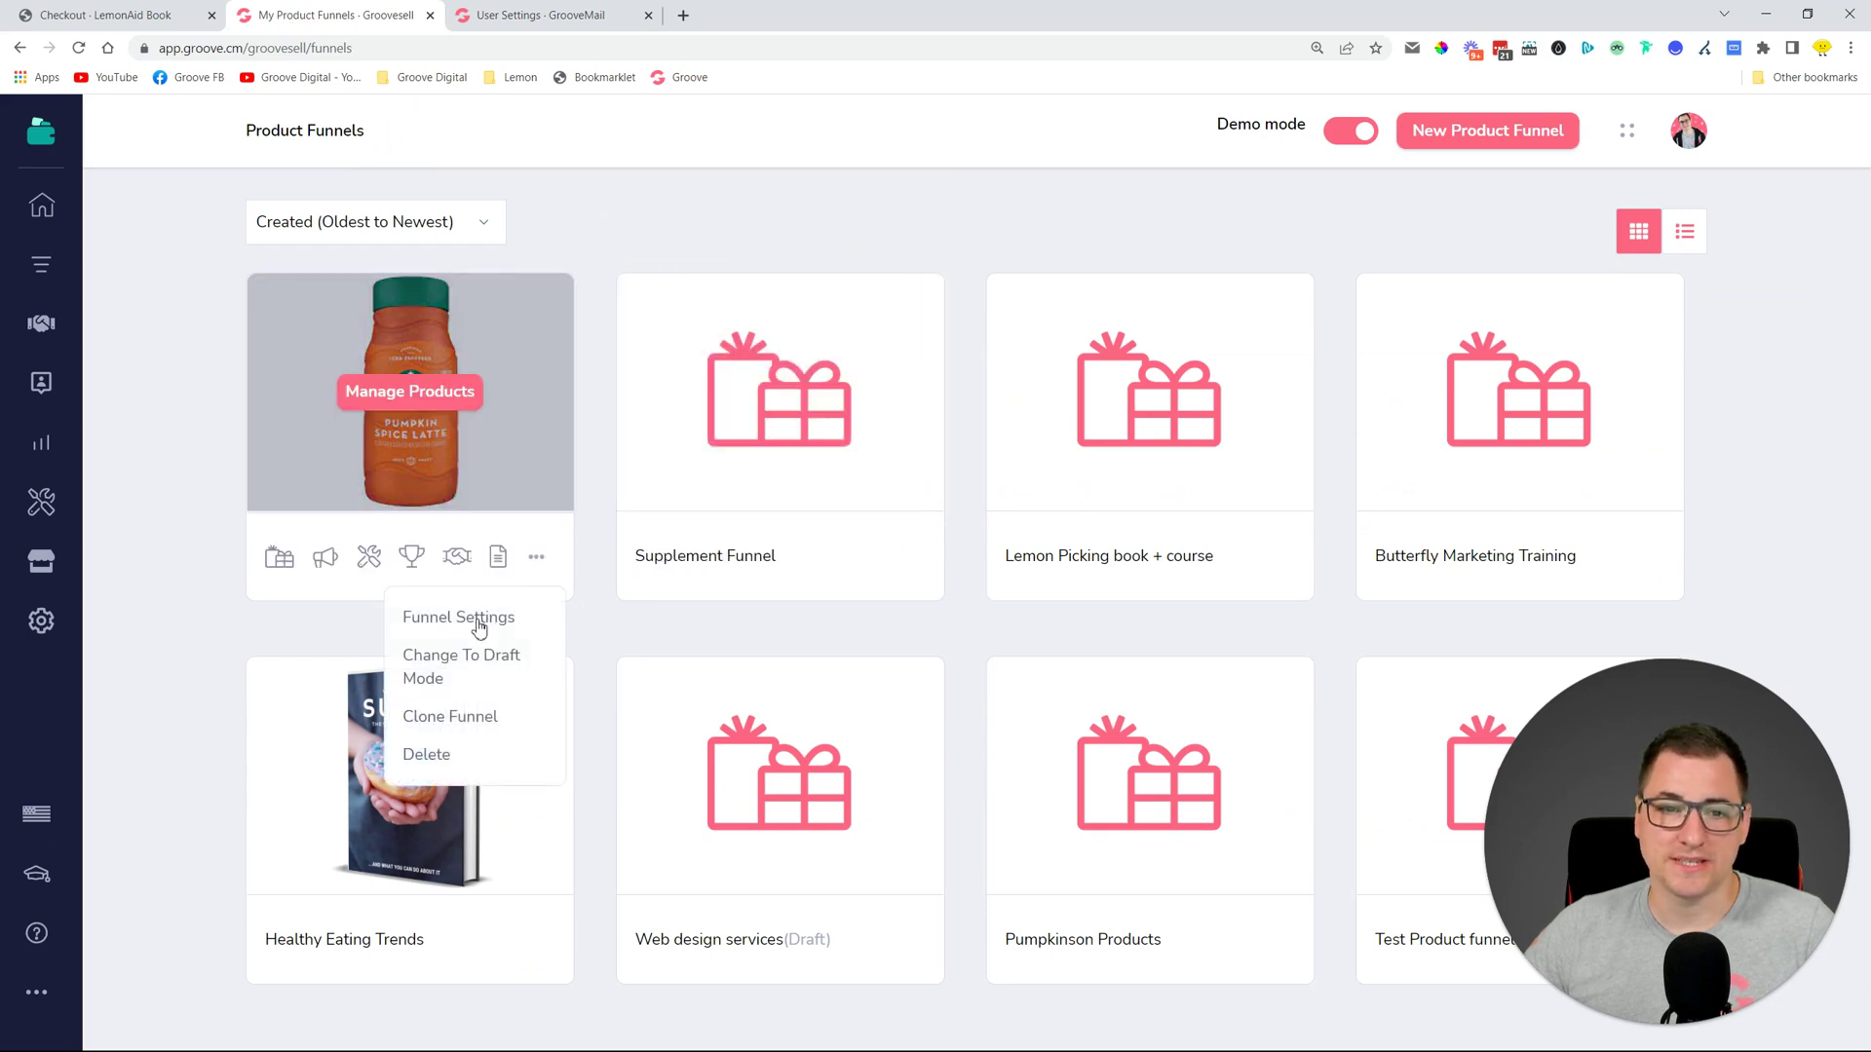
pyautogui.click(480, 622)
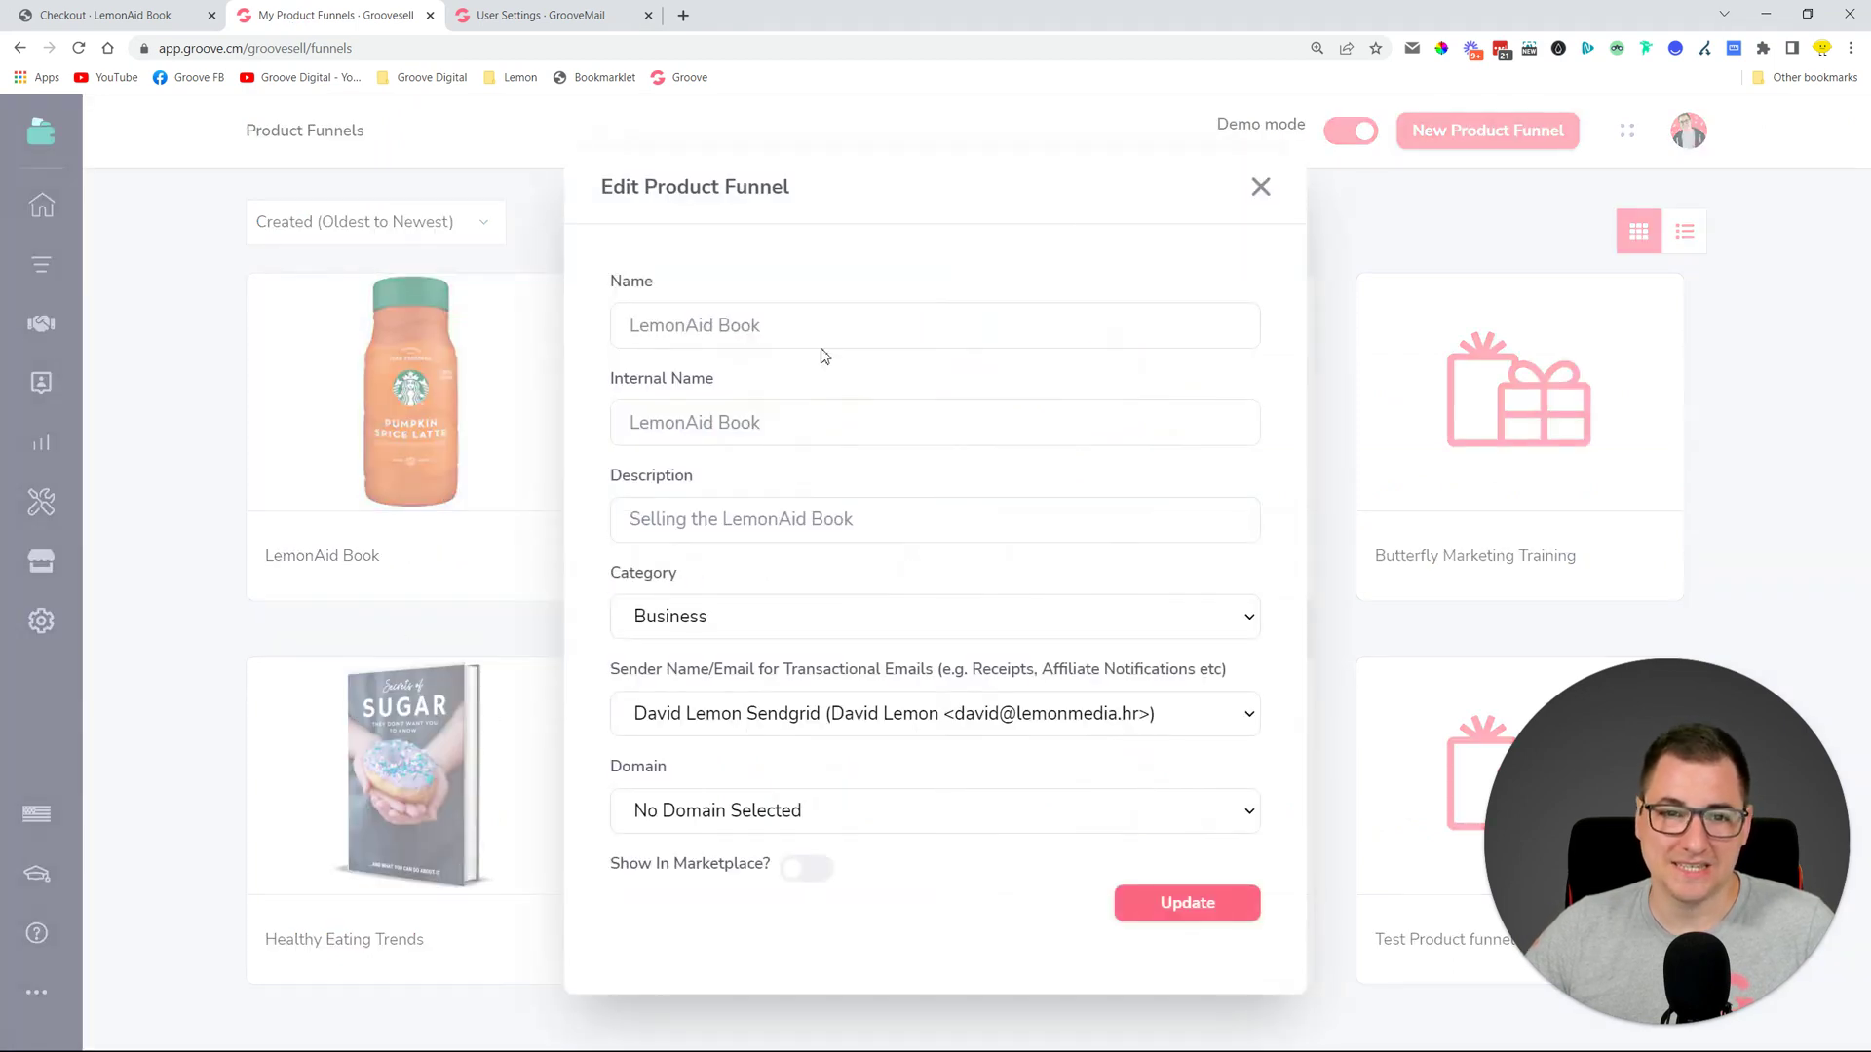
# Start a New Product Funnel, inspect its sender dropdown without changing it, then return to GrooveMail
pyautogui.click(1261, 188)
pyautogui.click(1466, 146)
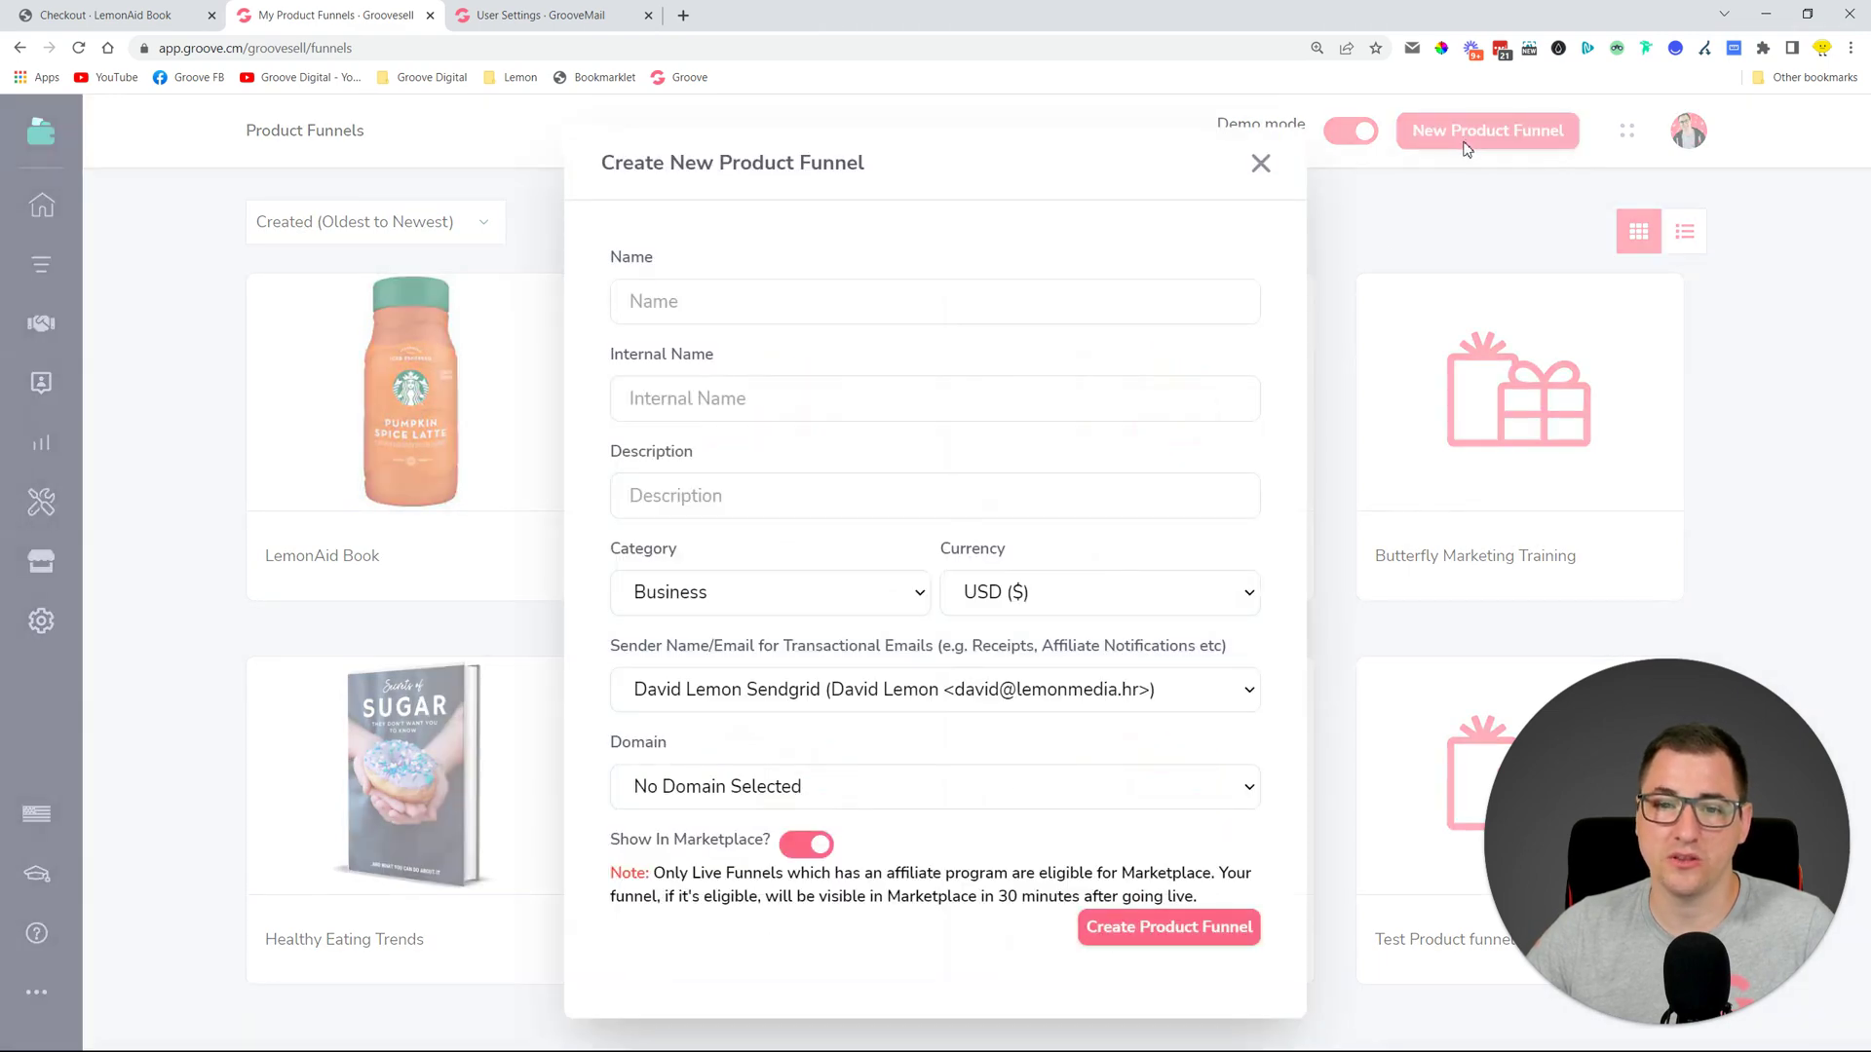
pyautogui.click(932, 696)
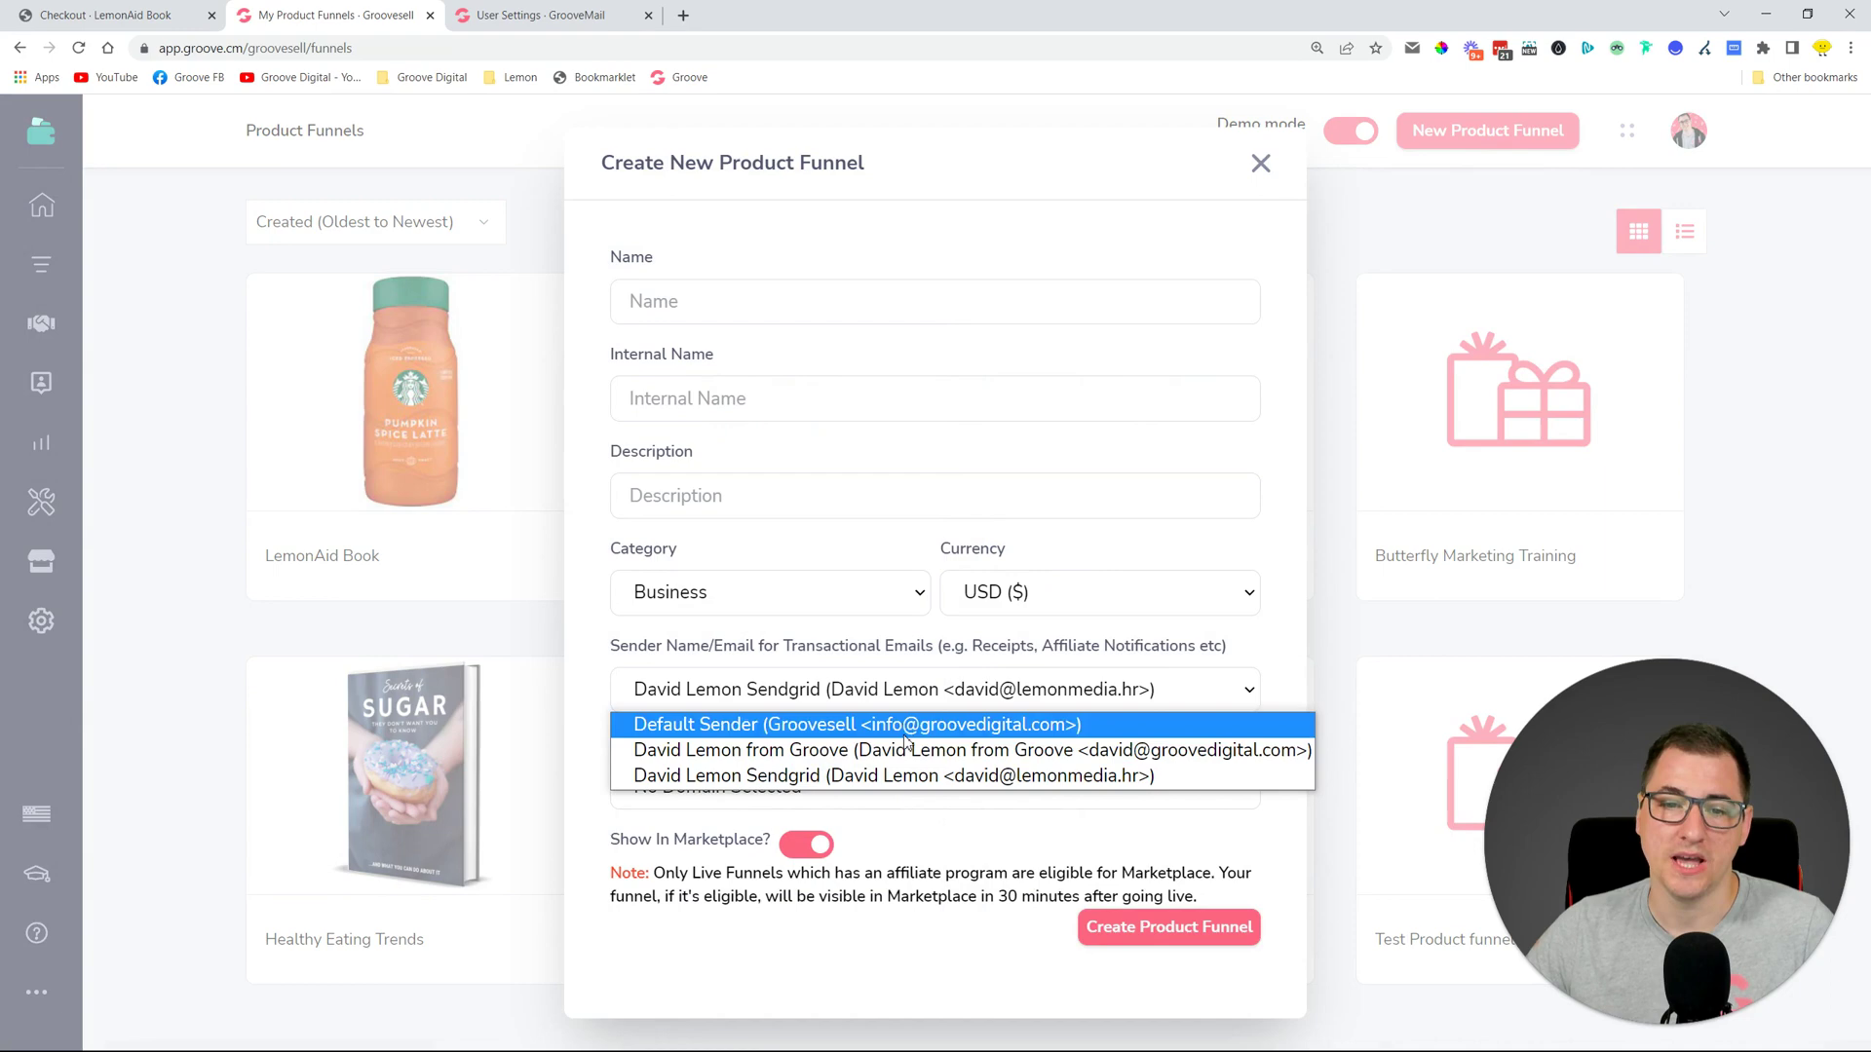
pyautogui.click(1104, 679)
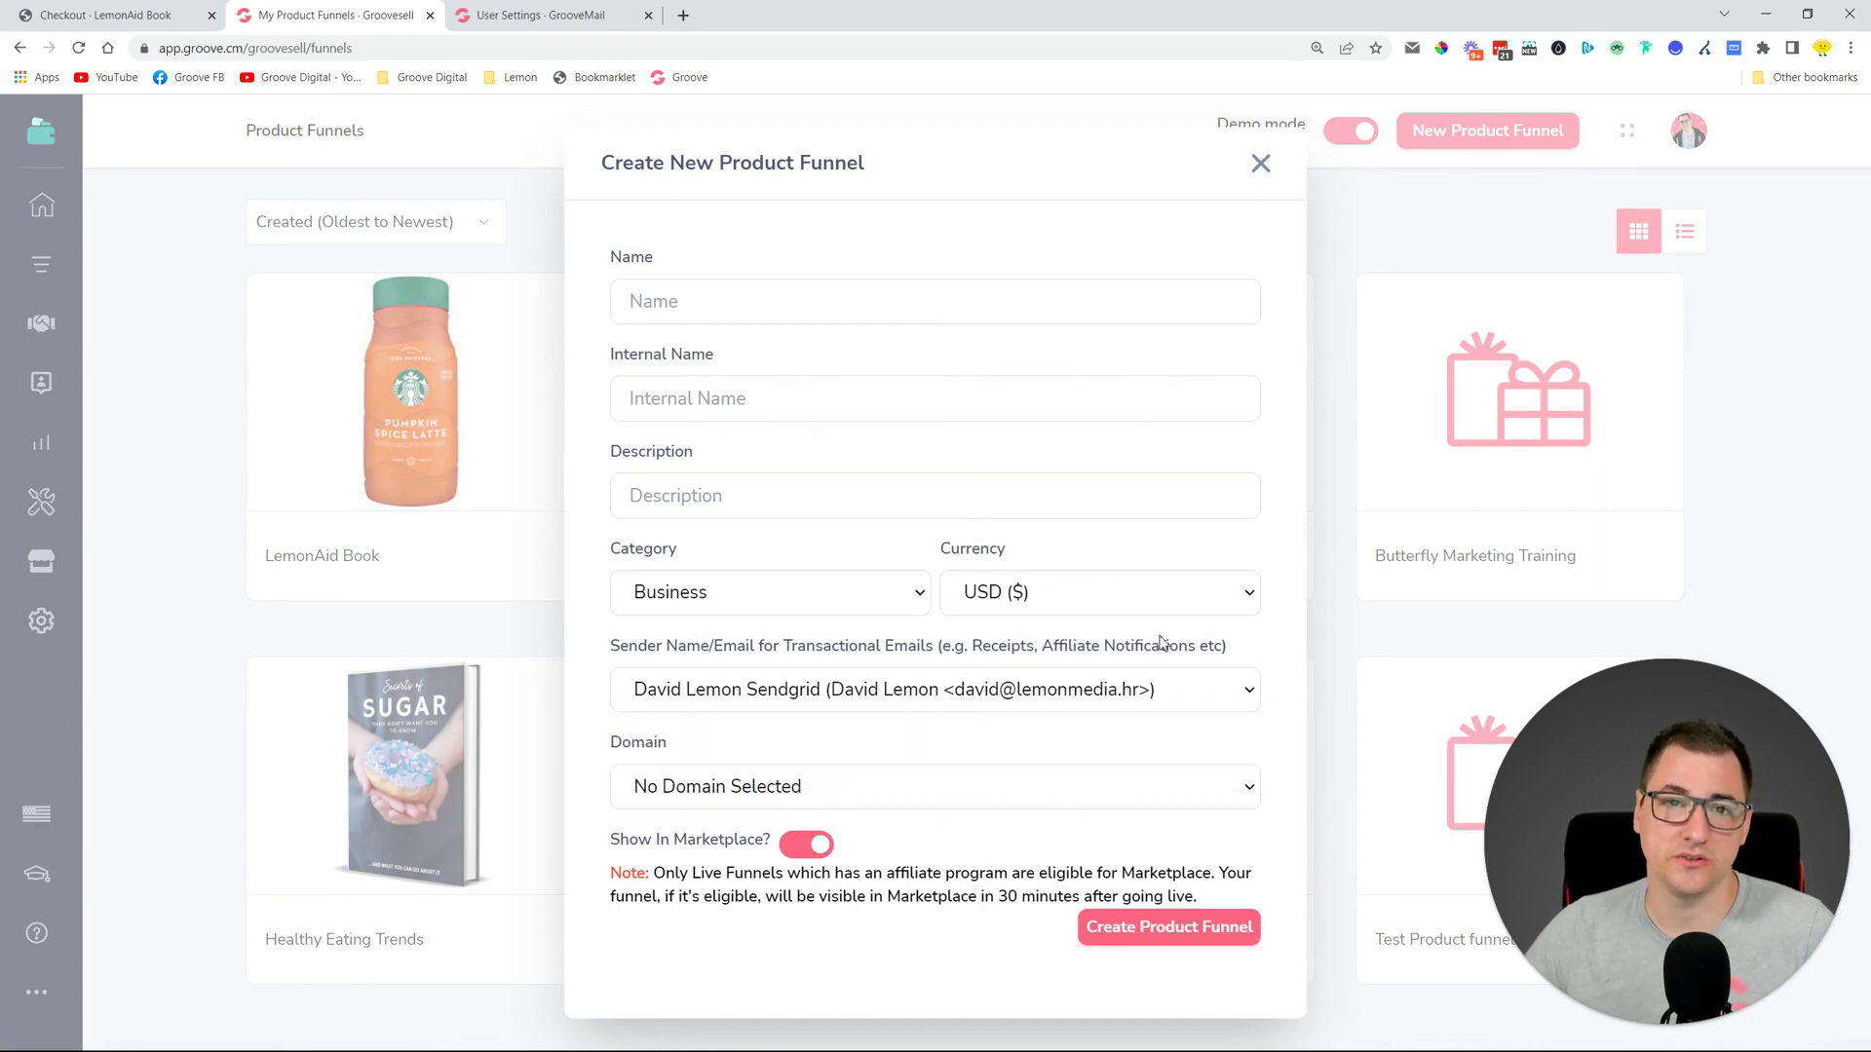
pyautogui.click(546, 14)
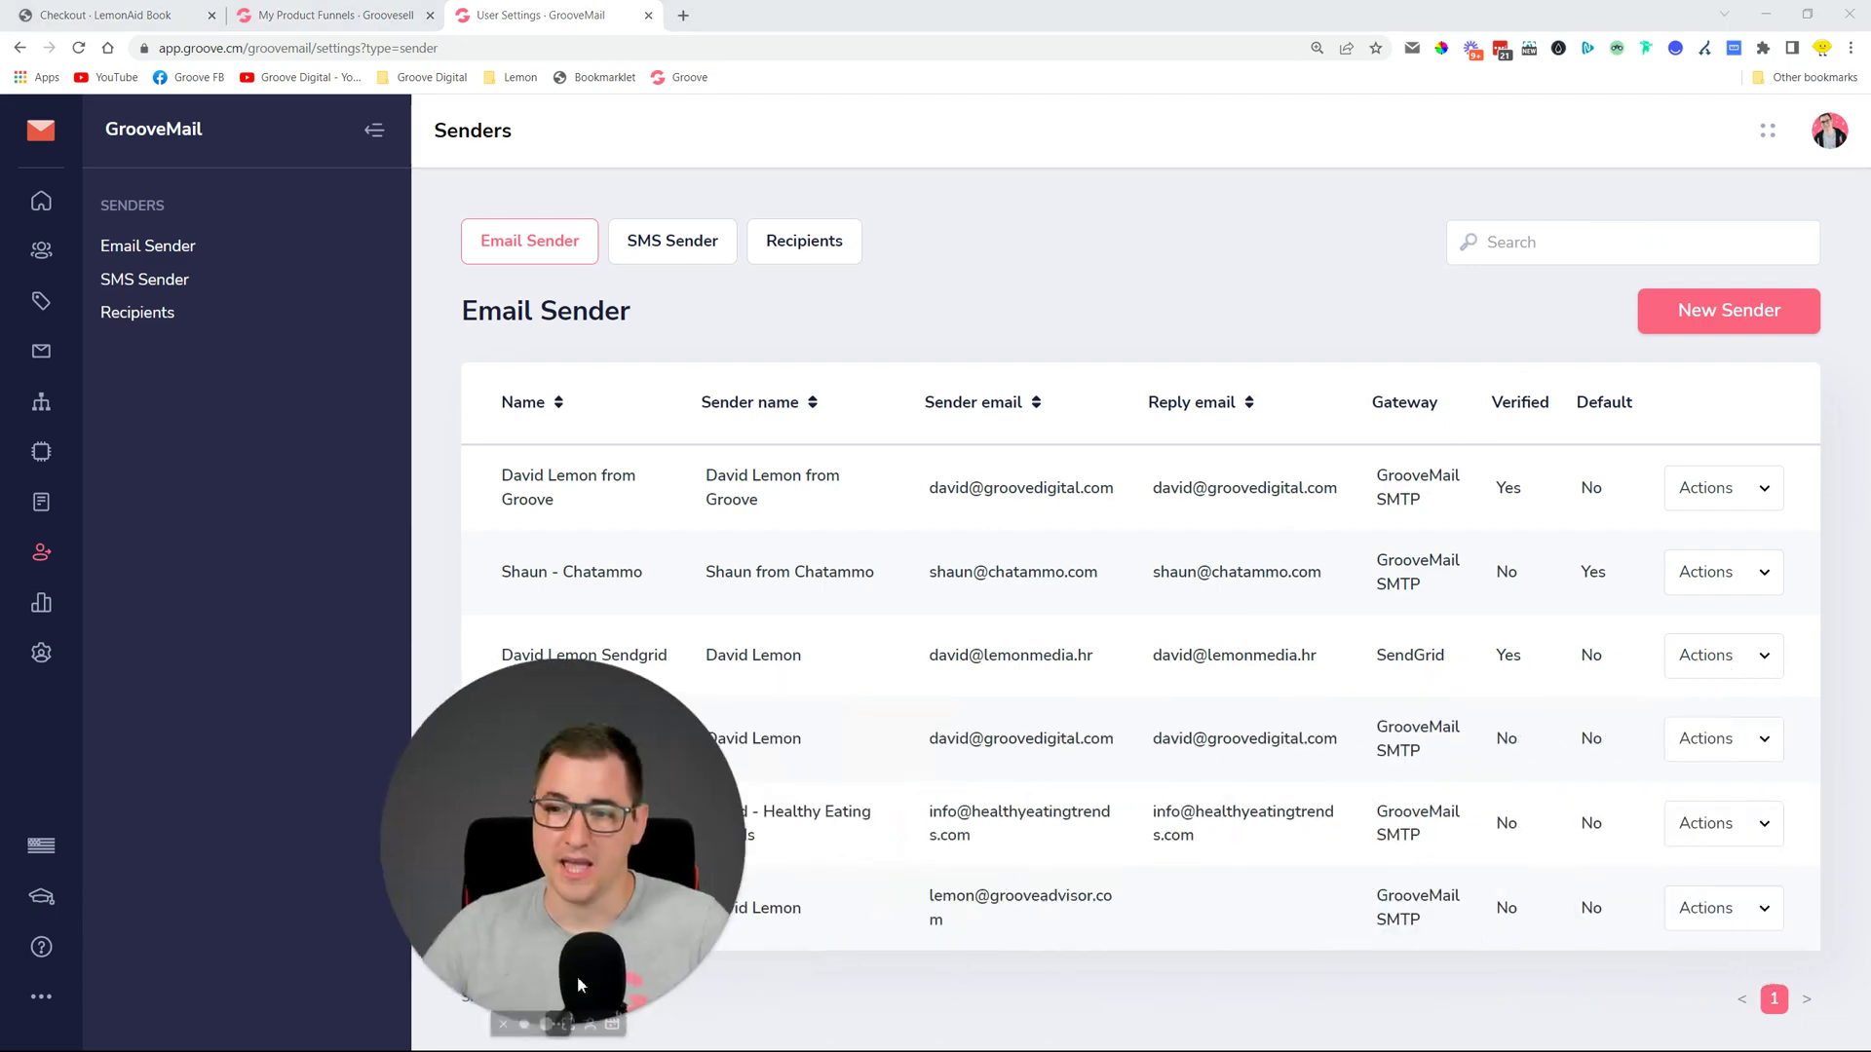
# Highlight the Verified status of both senders, including SendGrid, then return to the GrooveSell funnel form
pyautogui.doubleClick(1509, 487)
pyautogui.doubleClick(1508, 654)
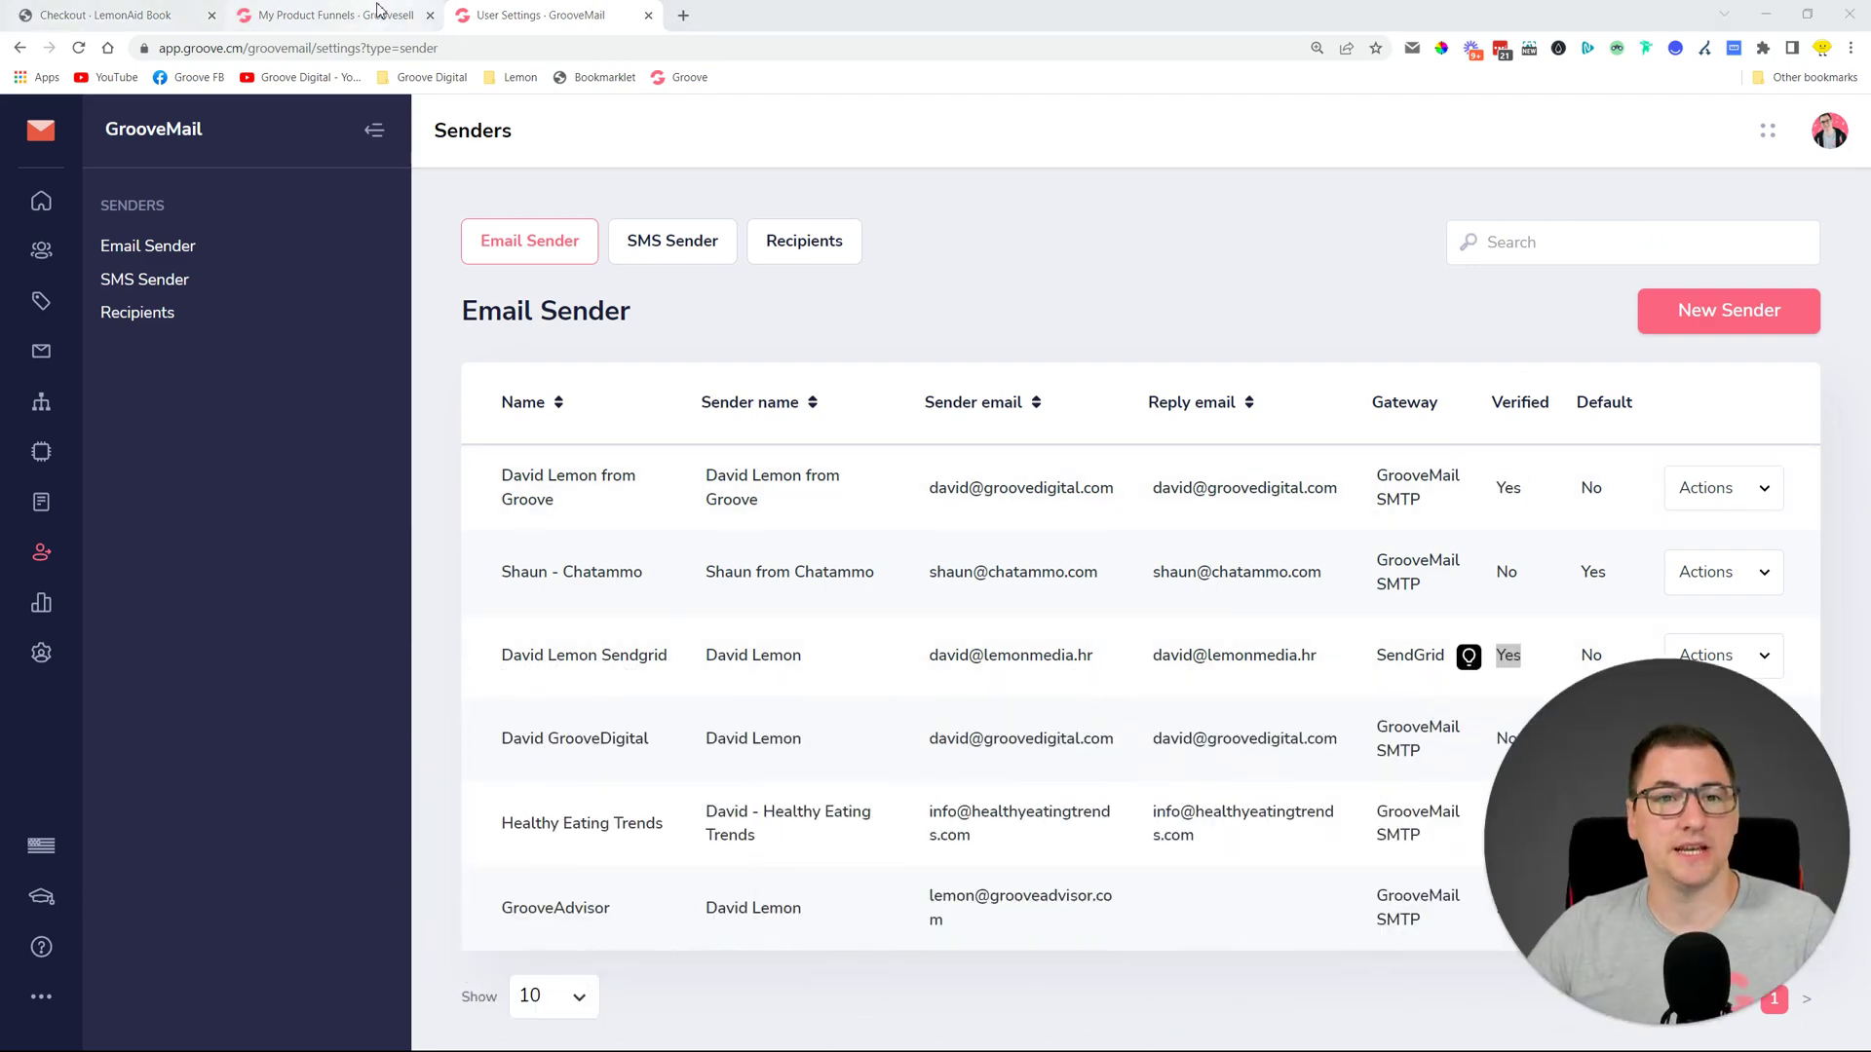
pyautogui.click(331, 15)
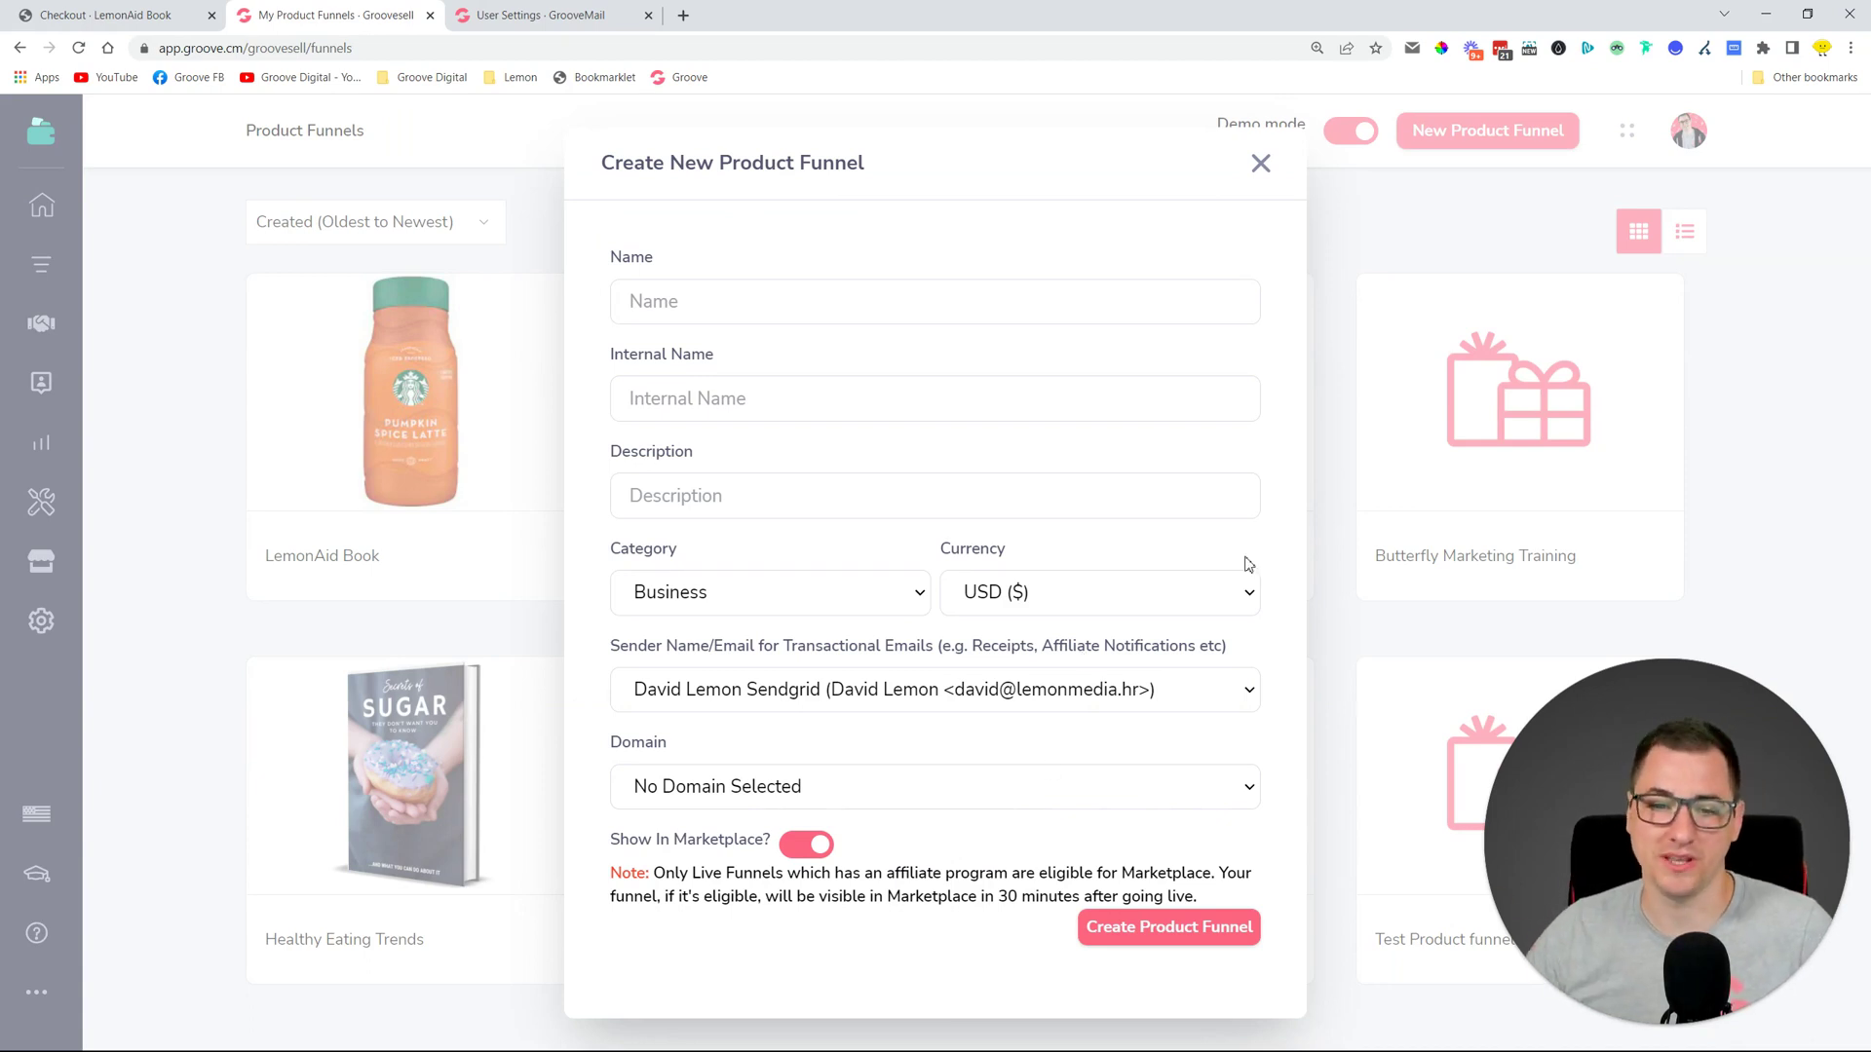
# Dismiss the Create New Product Funnel dialog without creating anything
pyautogui.click(1262, 165)
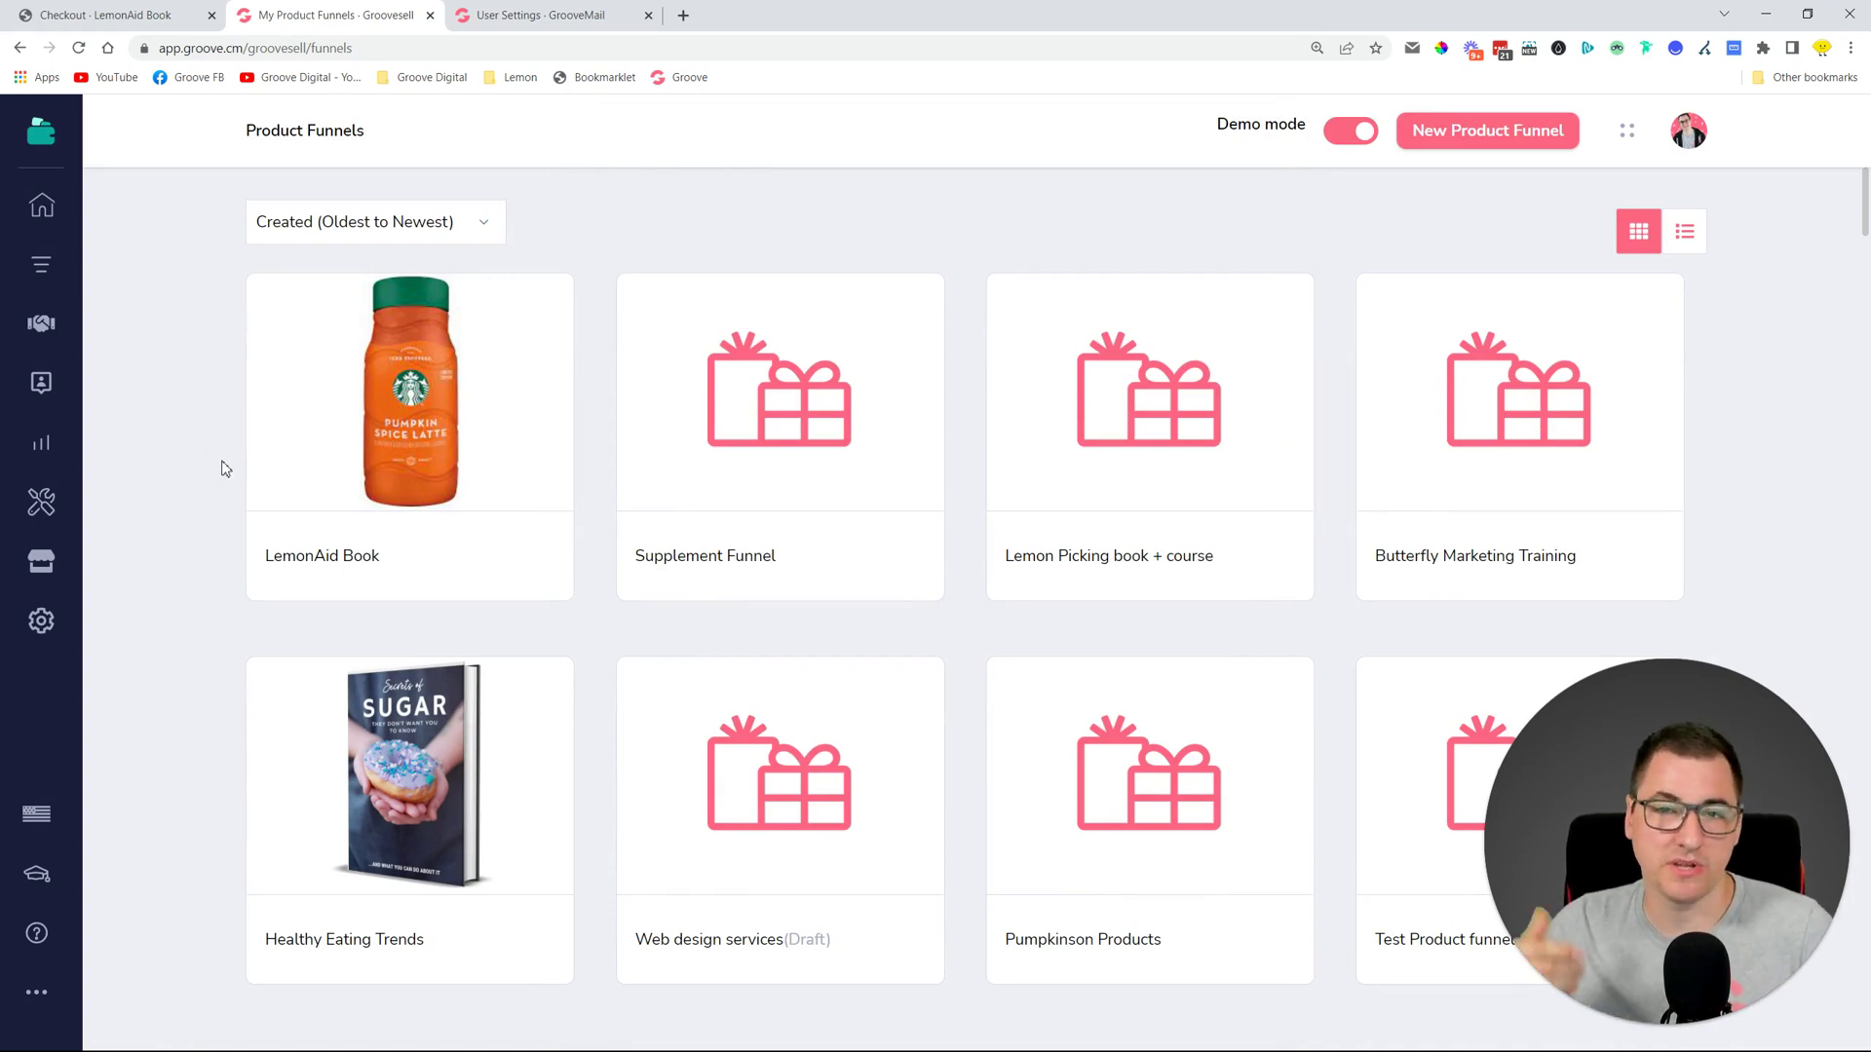
# Open the Pumpkin Spice Latte product in the LemonAid Book funnel and go to its pricing plans
pyautogui.moveTo(480, 554)
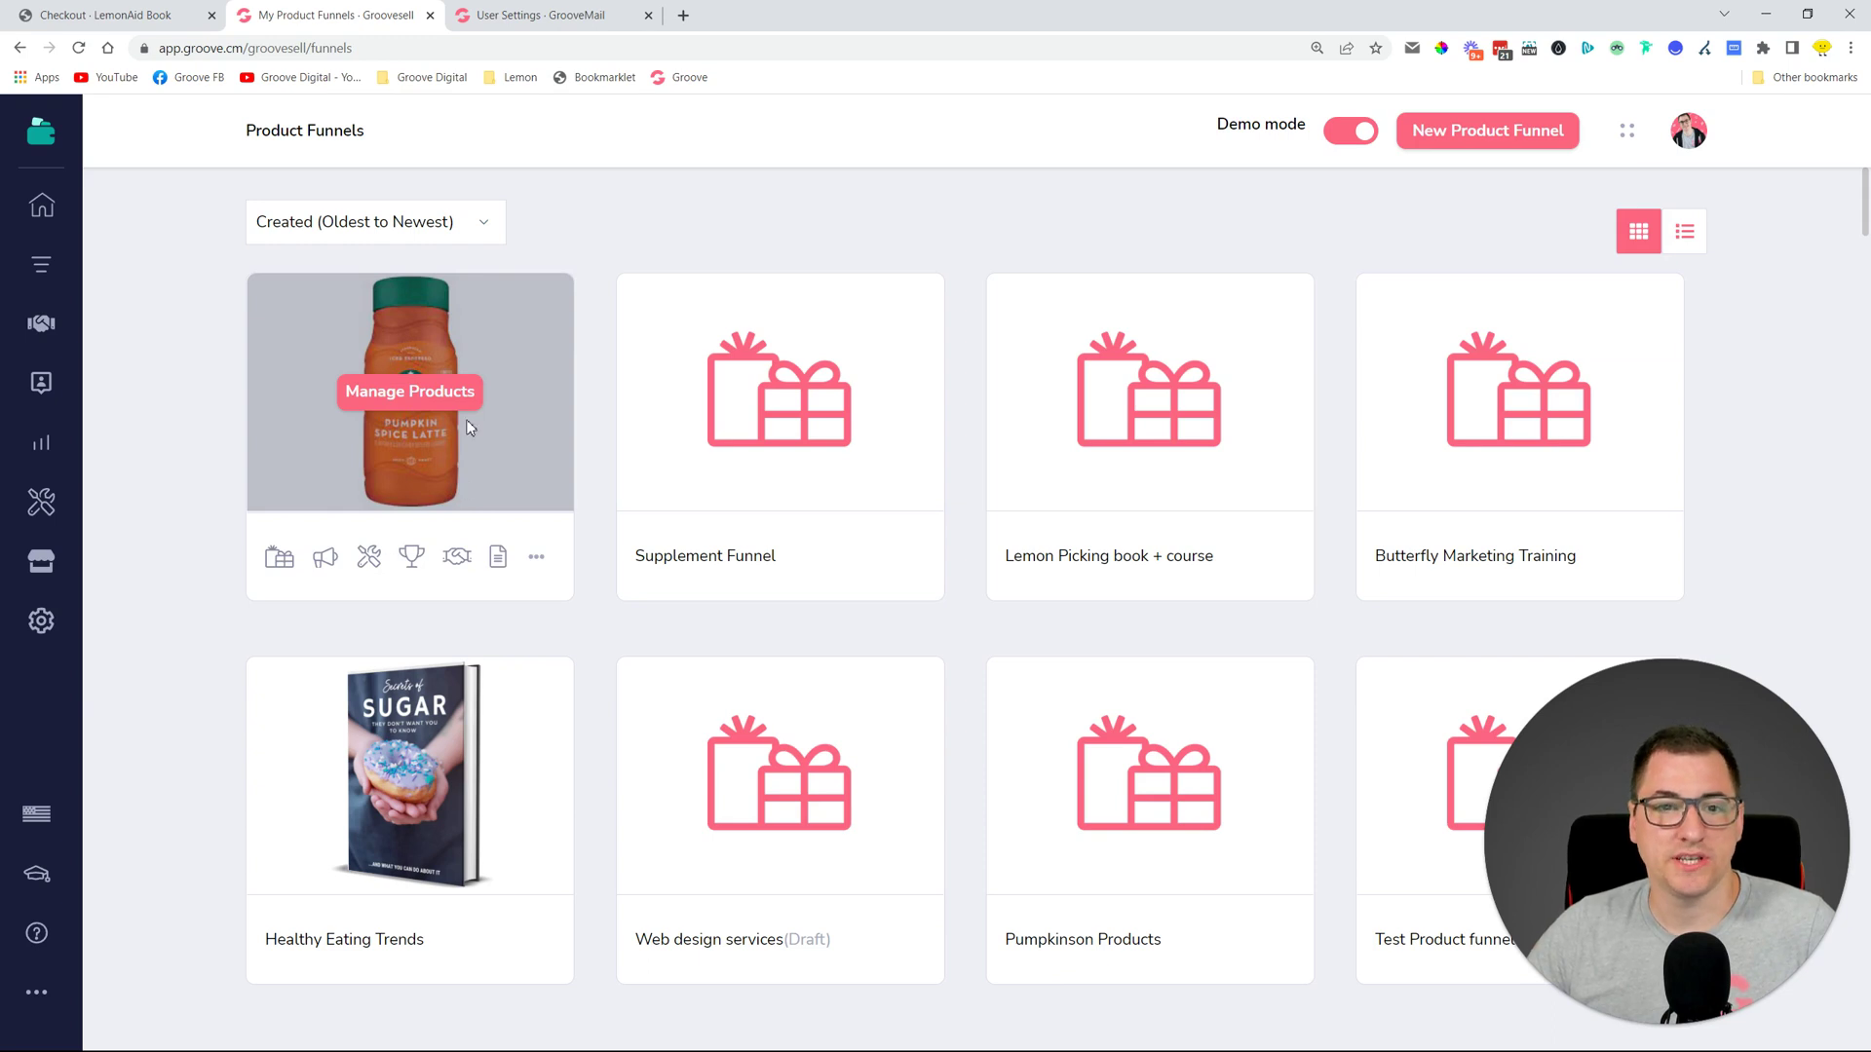
pyautogui.click(455, 396)
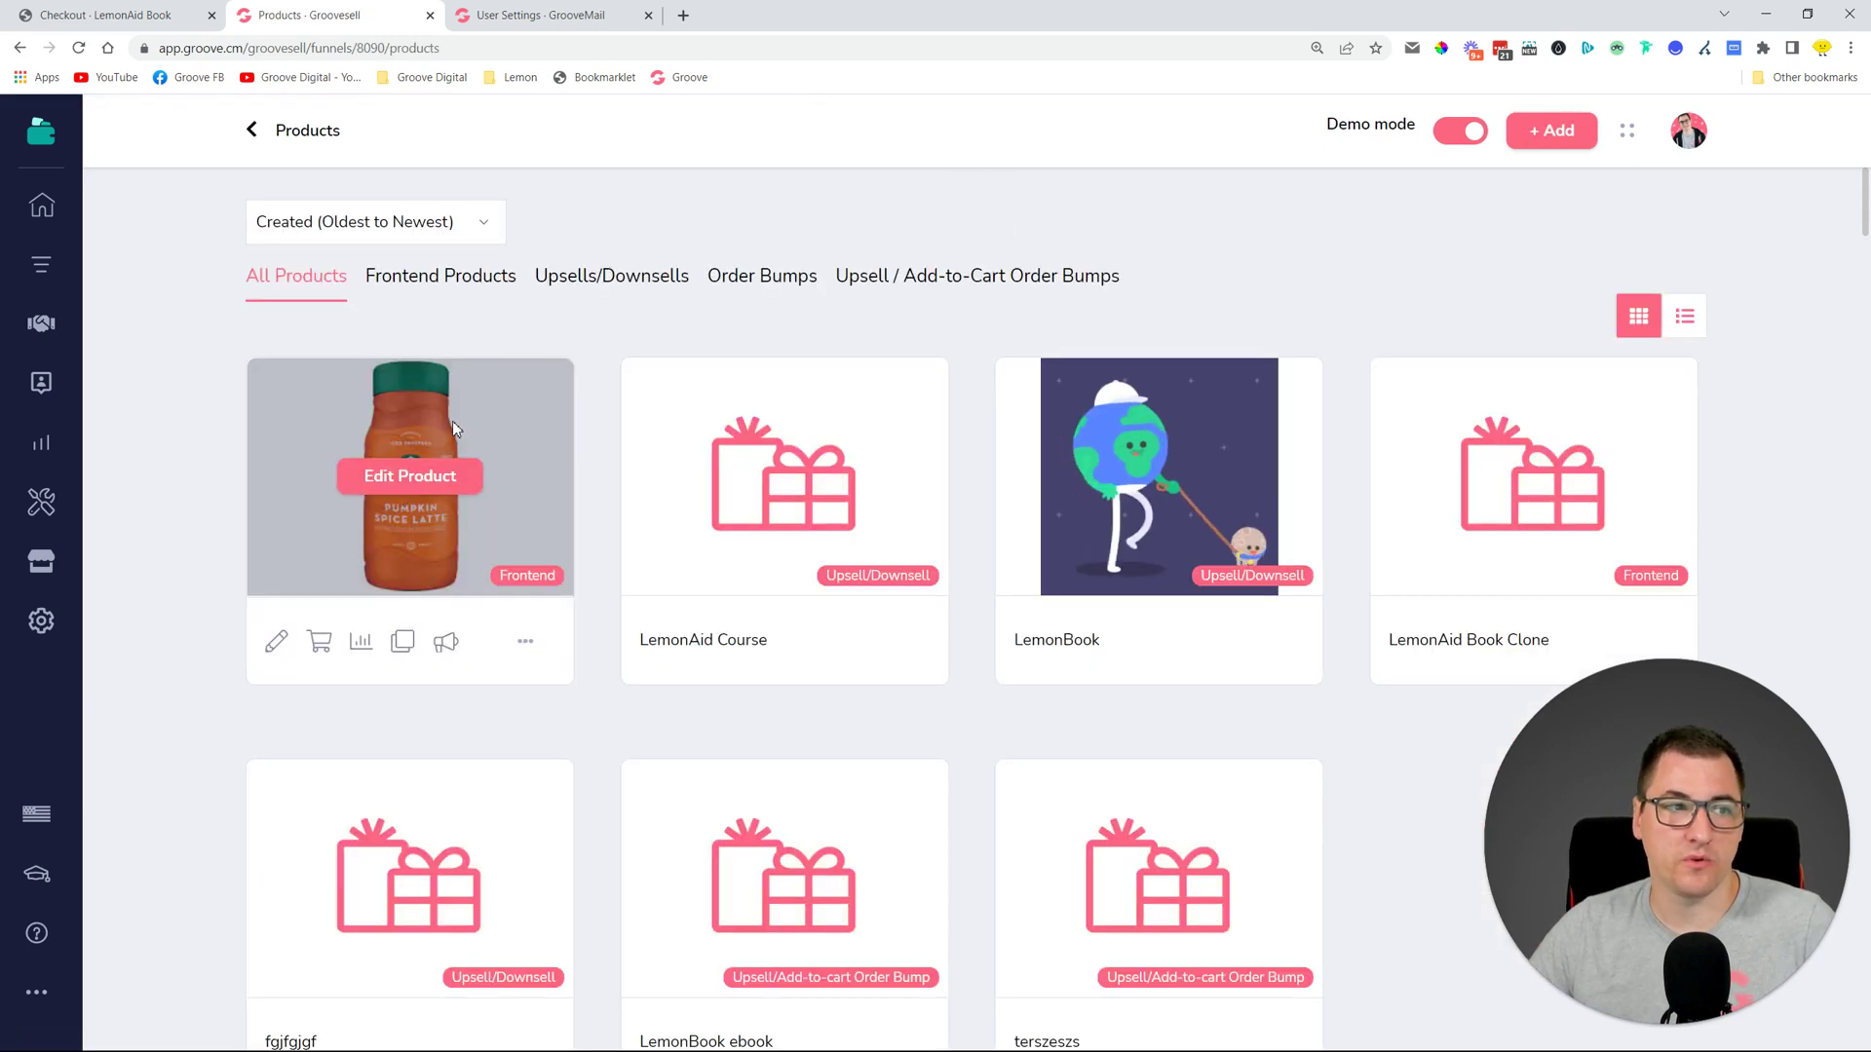
pyautogui.click(416, 477)
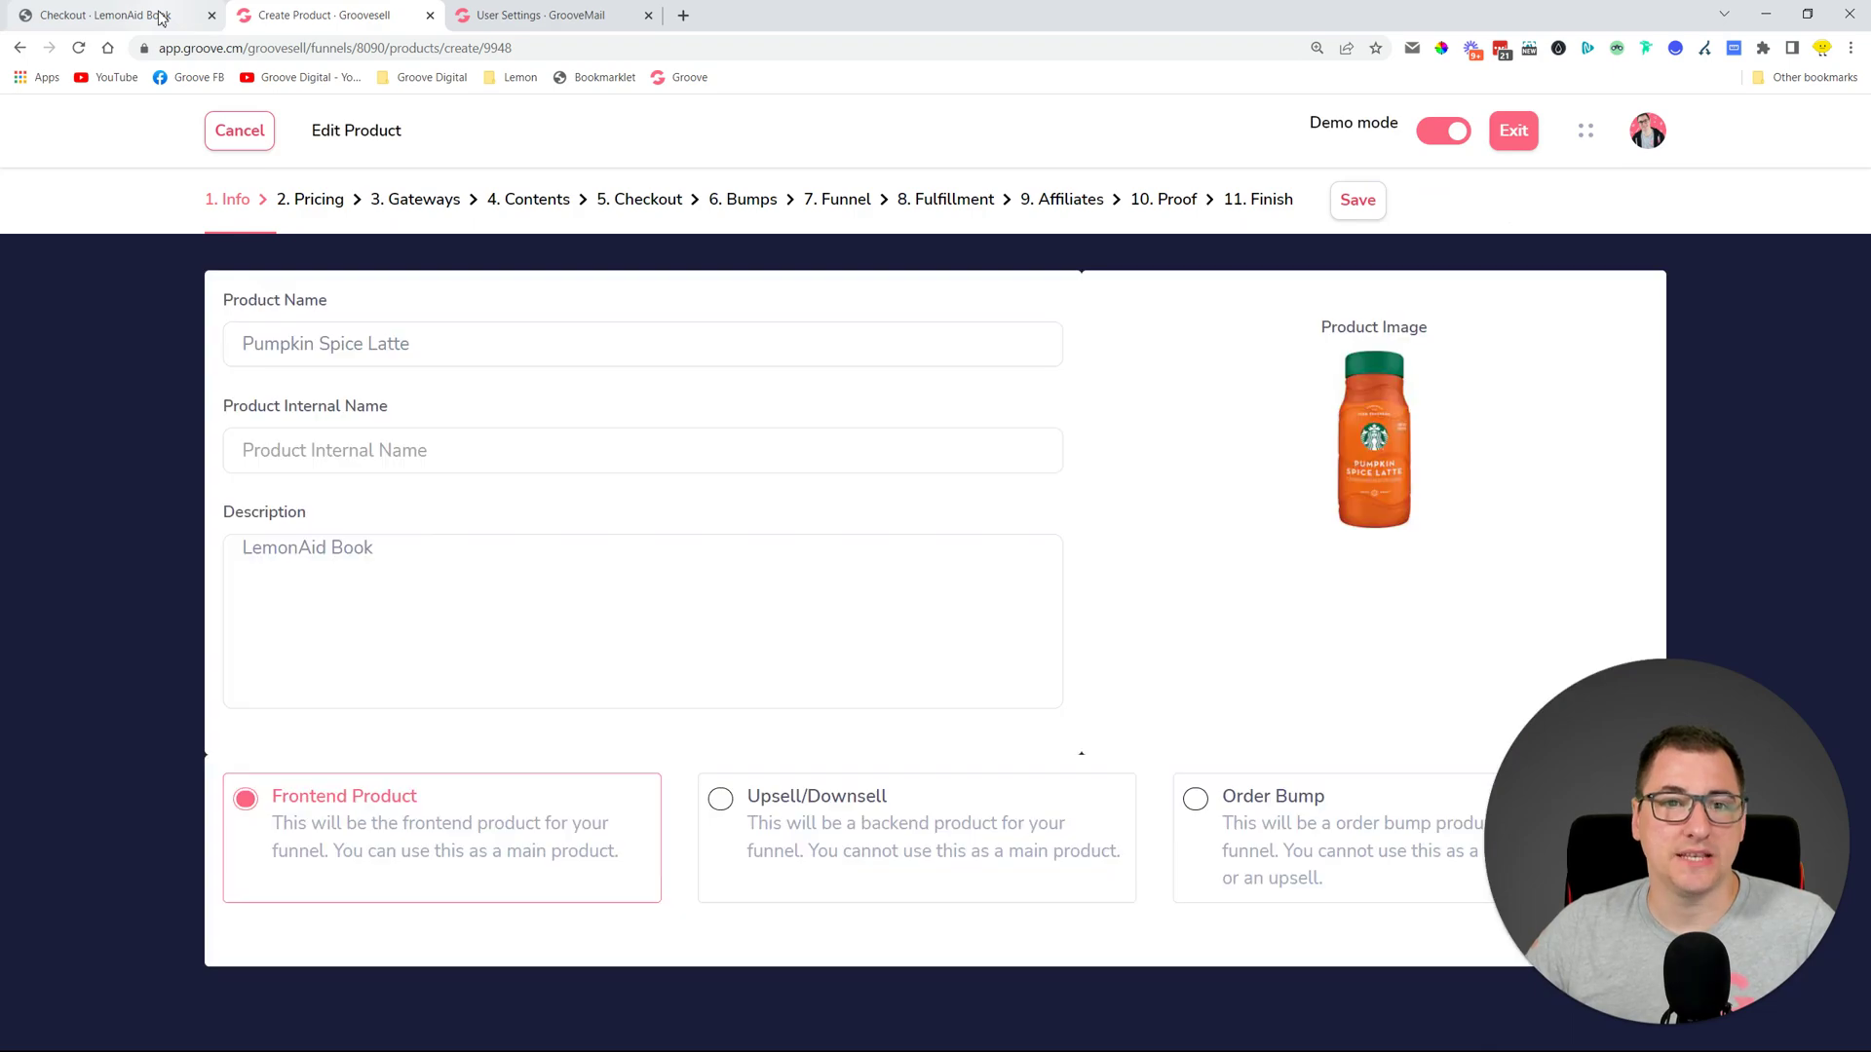
pyautogui.click(313, 199)
# On the LemonAid Book Regular Price plan, toggle Recurring and Installments, keeping the Every 4 Months interval
pyautogui.scroll(-4, 799, 789)
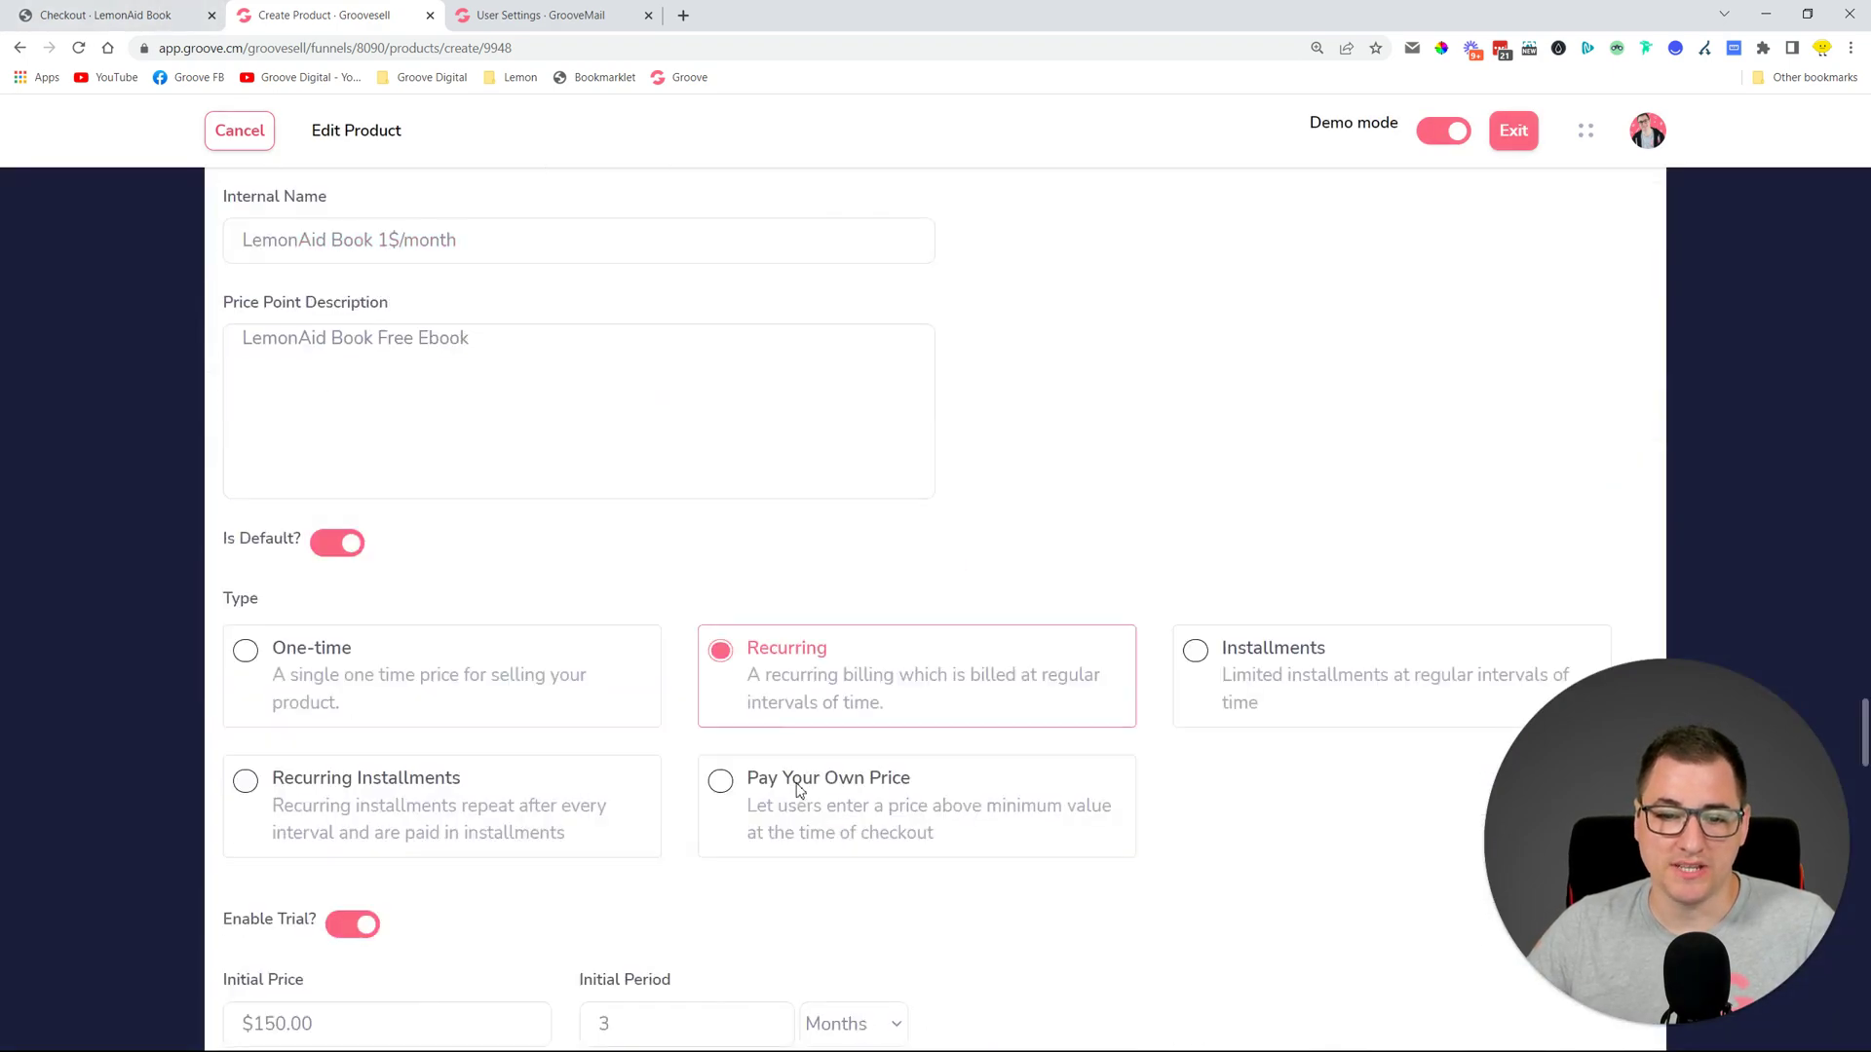
pyautogui.scroll(4, 799, 790)
pyautogui.click(527, 412)
pyautogui.scroll(-5, 698, 576)
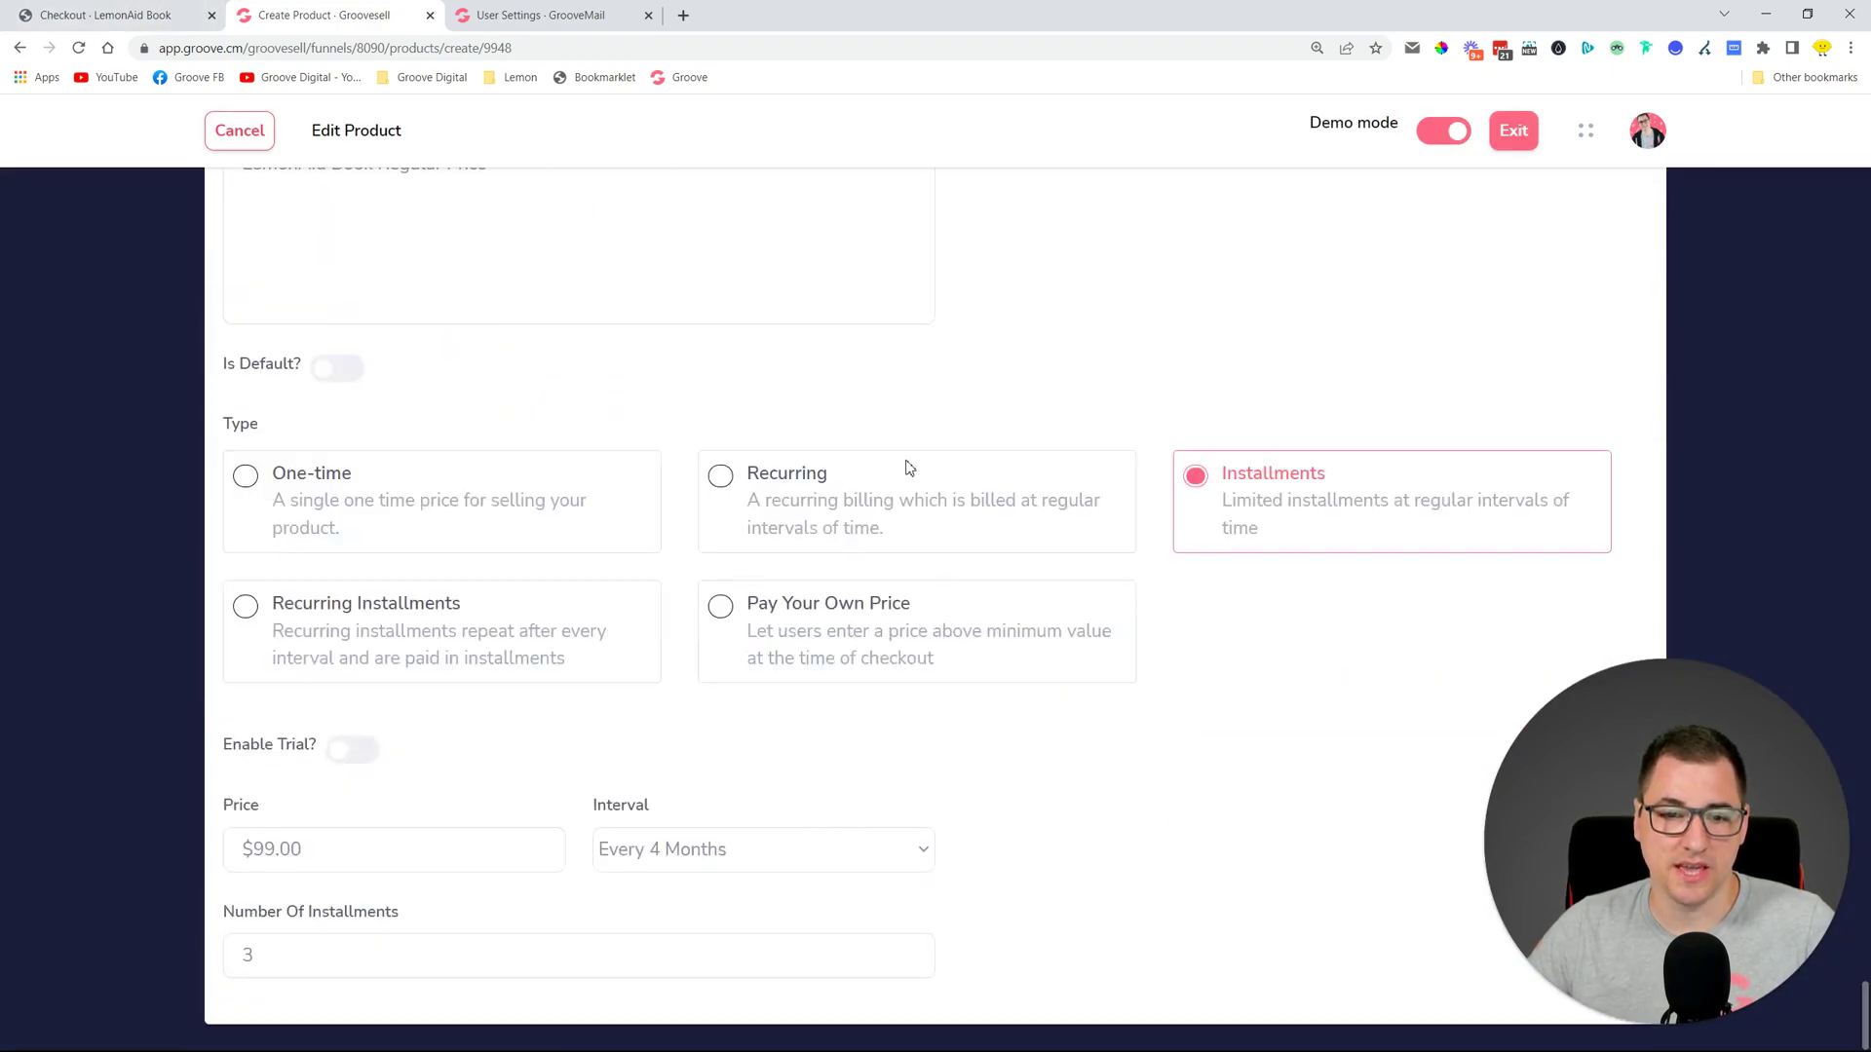
pyautogui.click(892, 514)
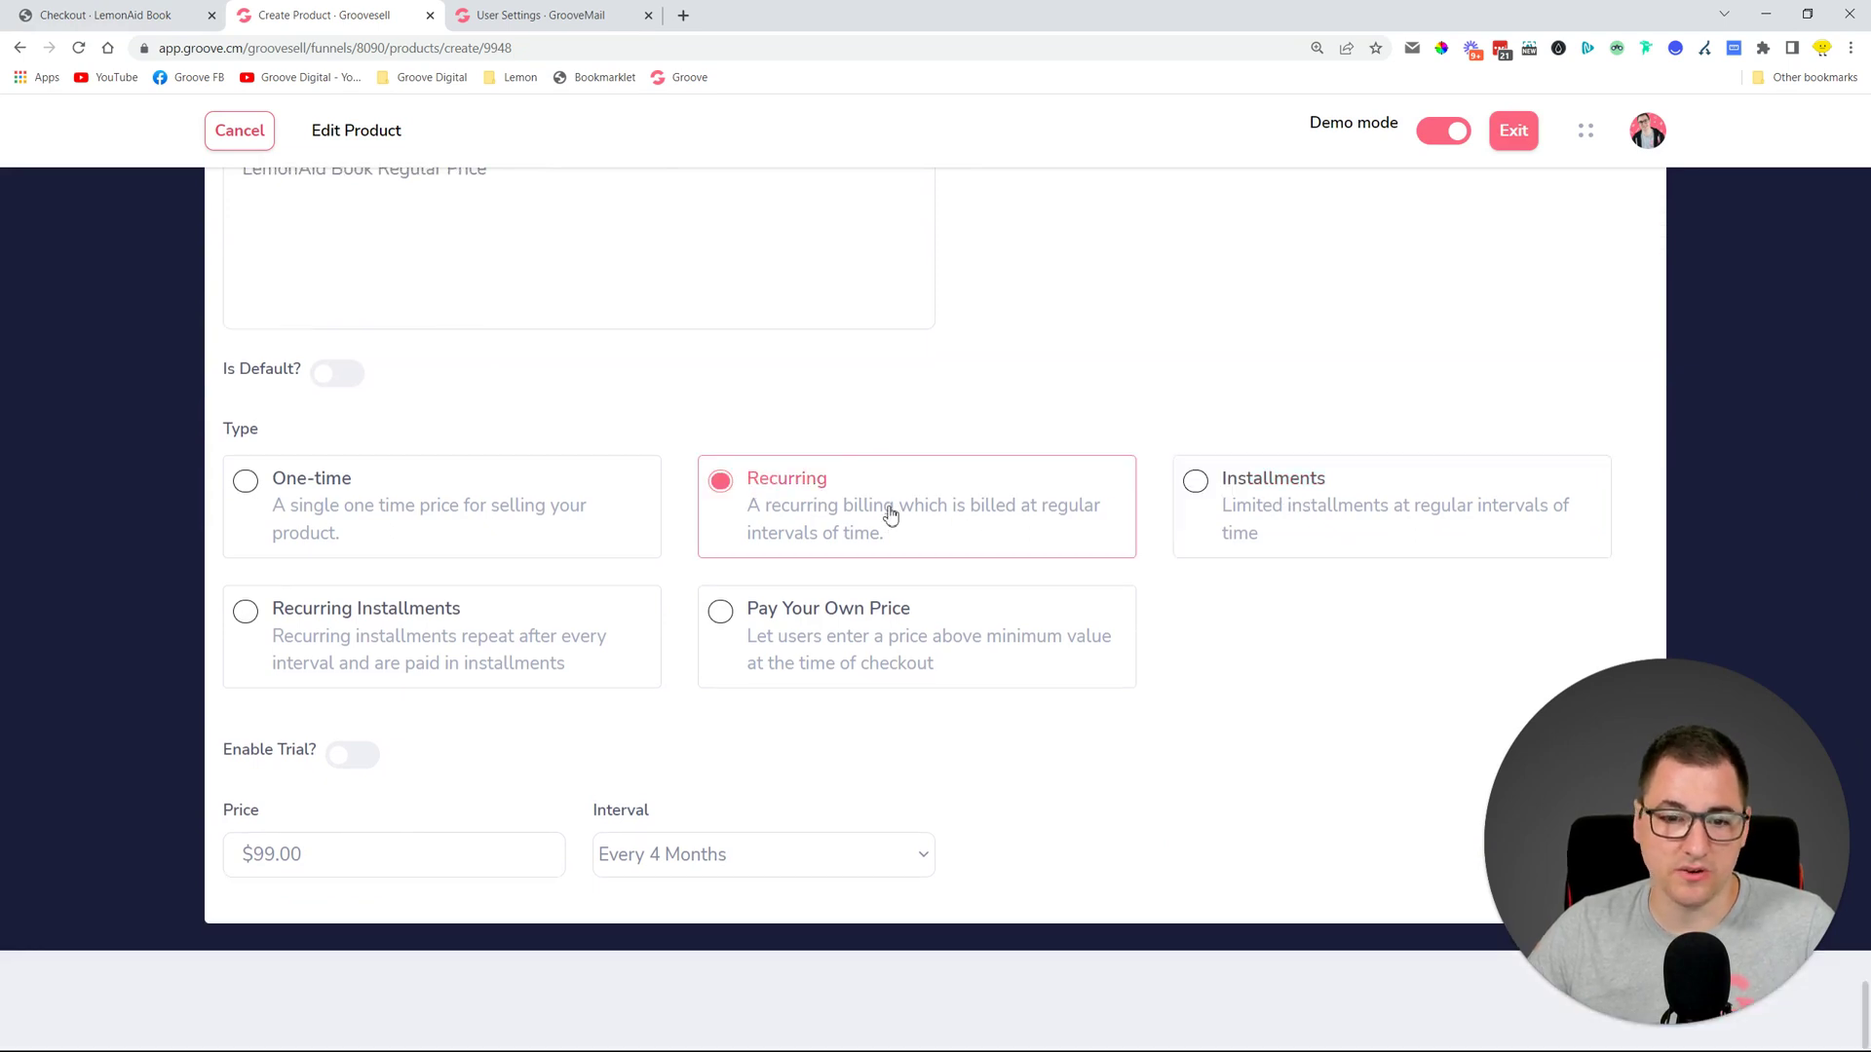
pyautogui.click(644, 916)
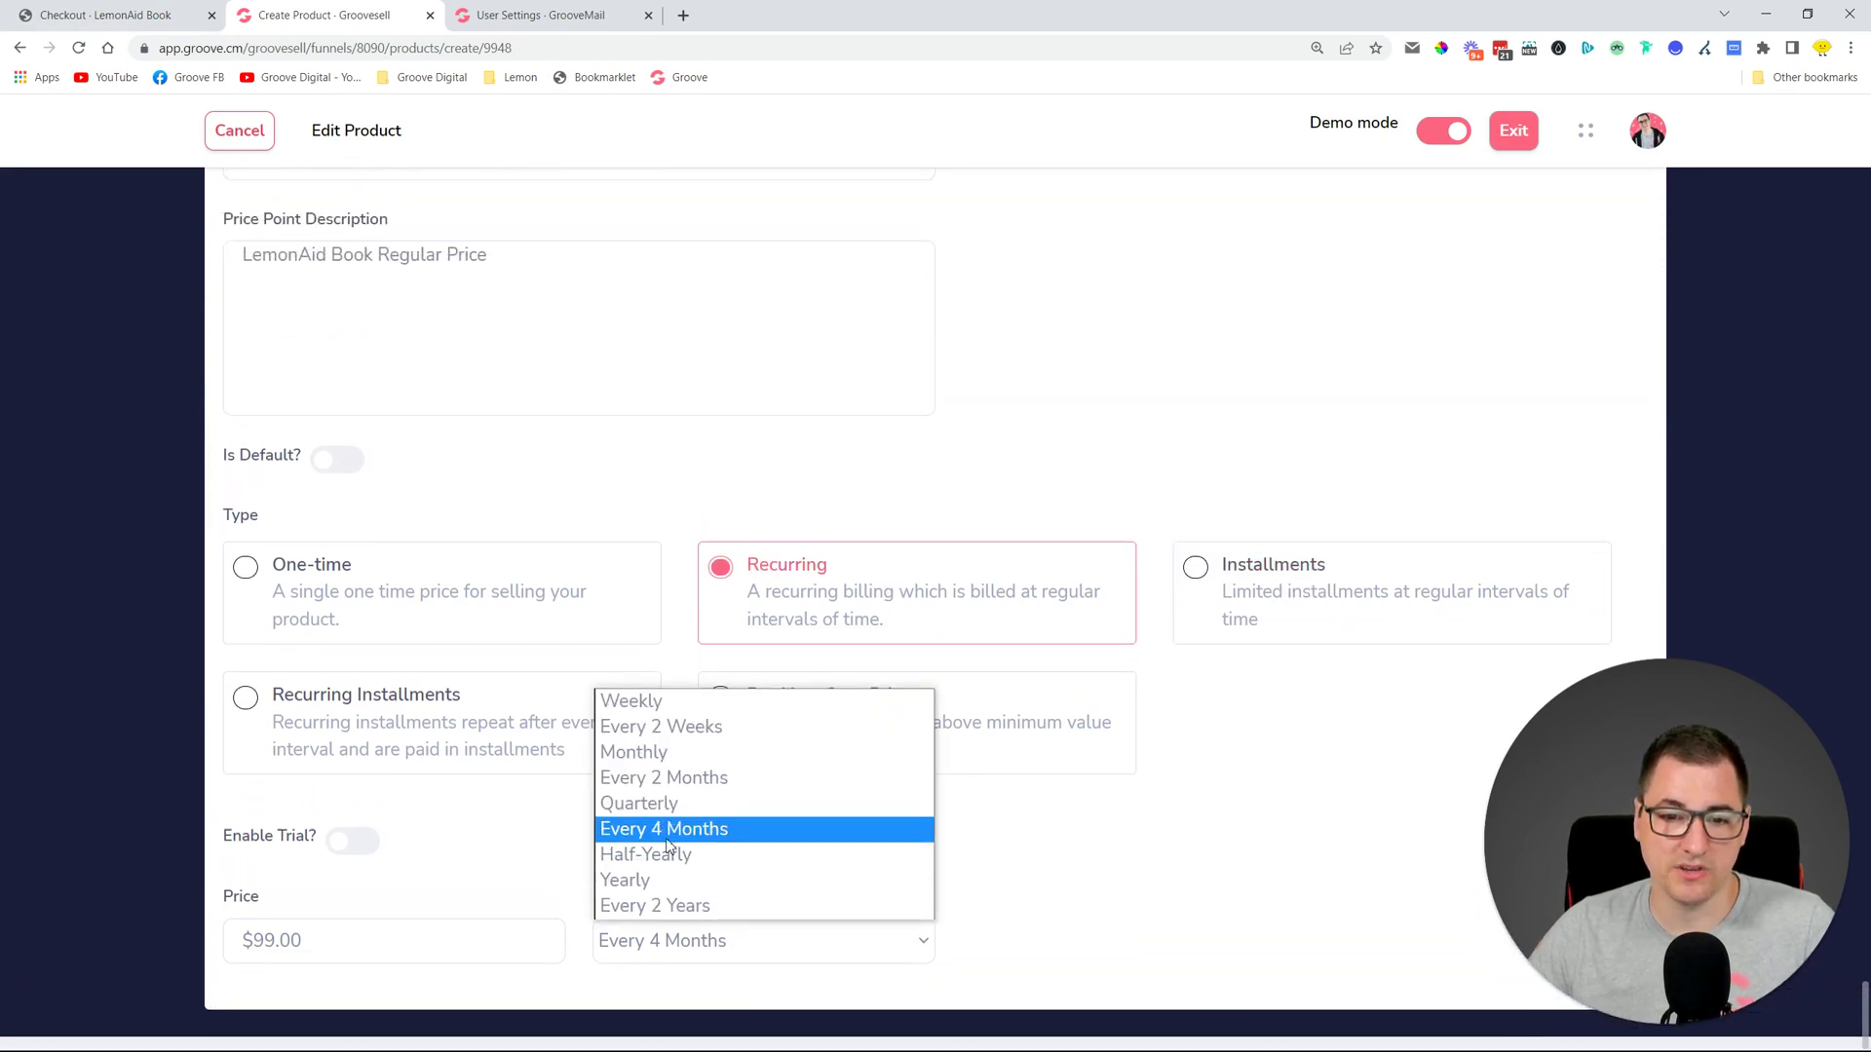
pyautogui.click(1332, 609)
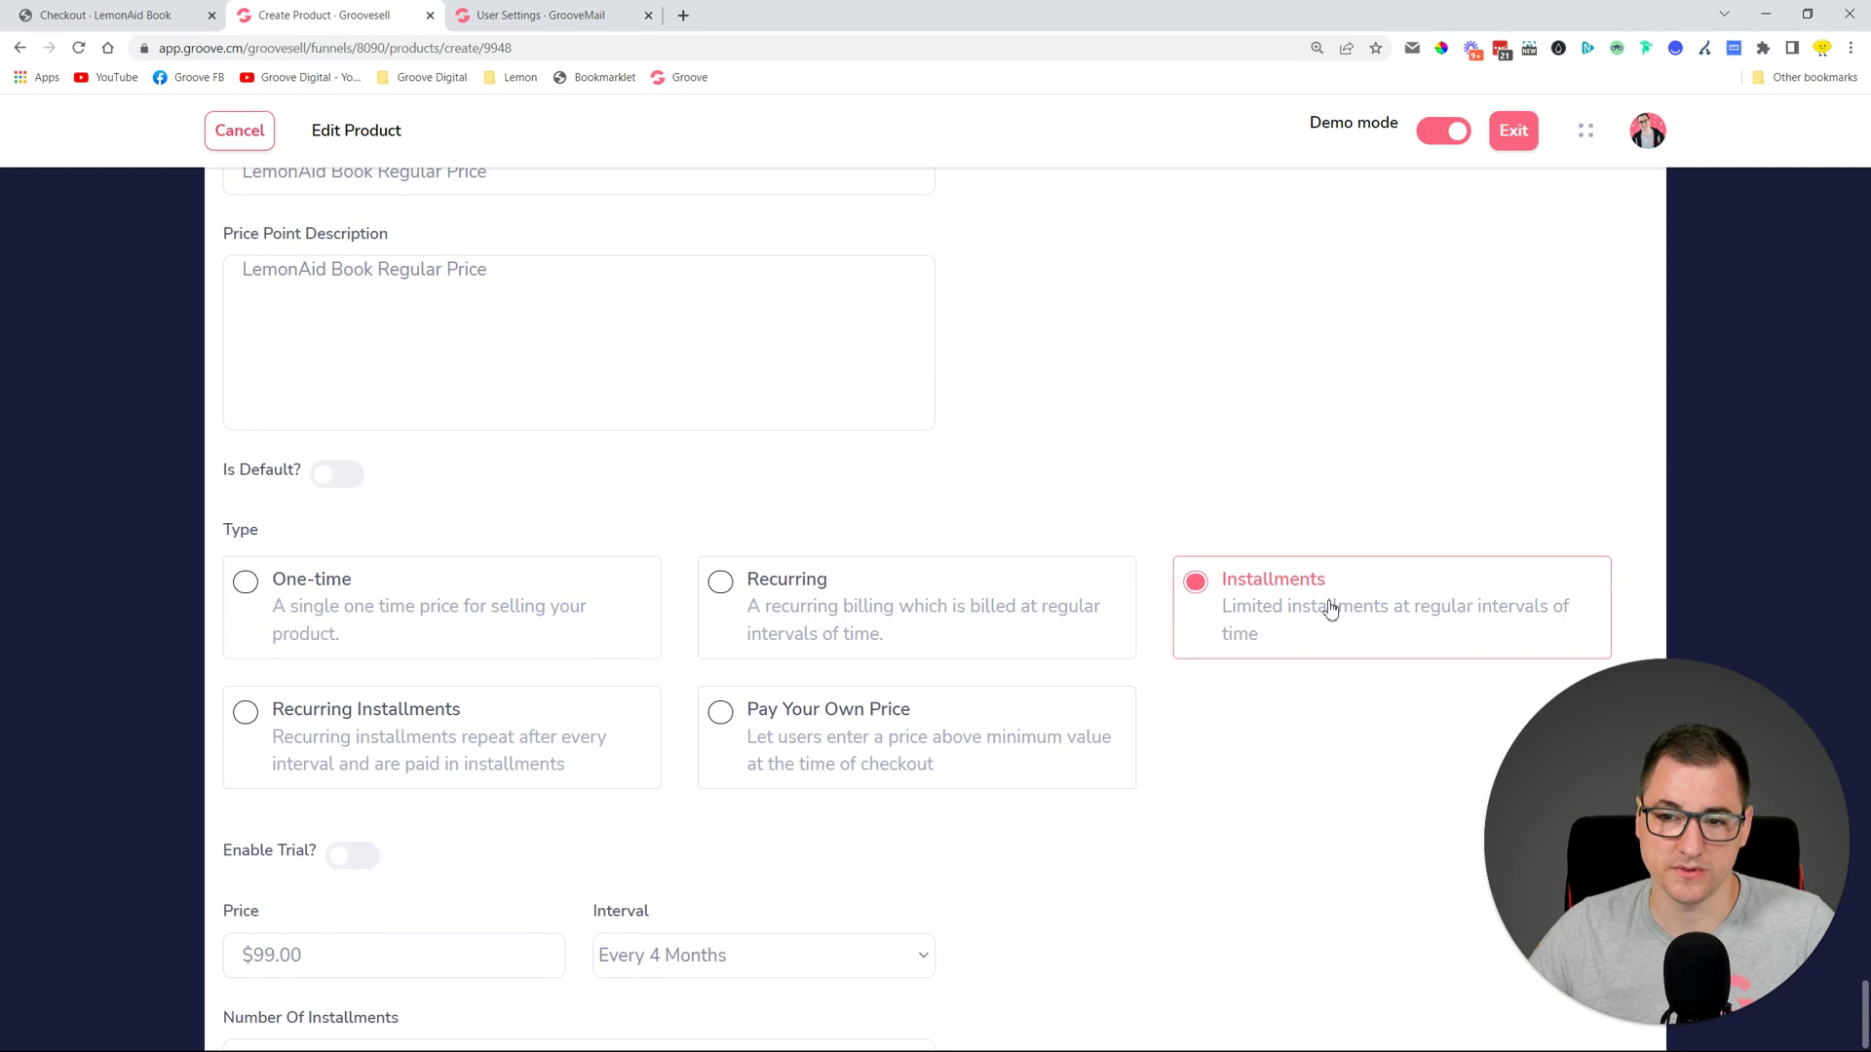
pyautogui.click(638, 963)
pyautogui.click(1069, 863)
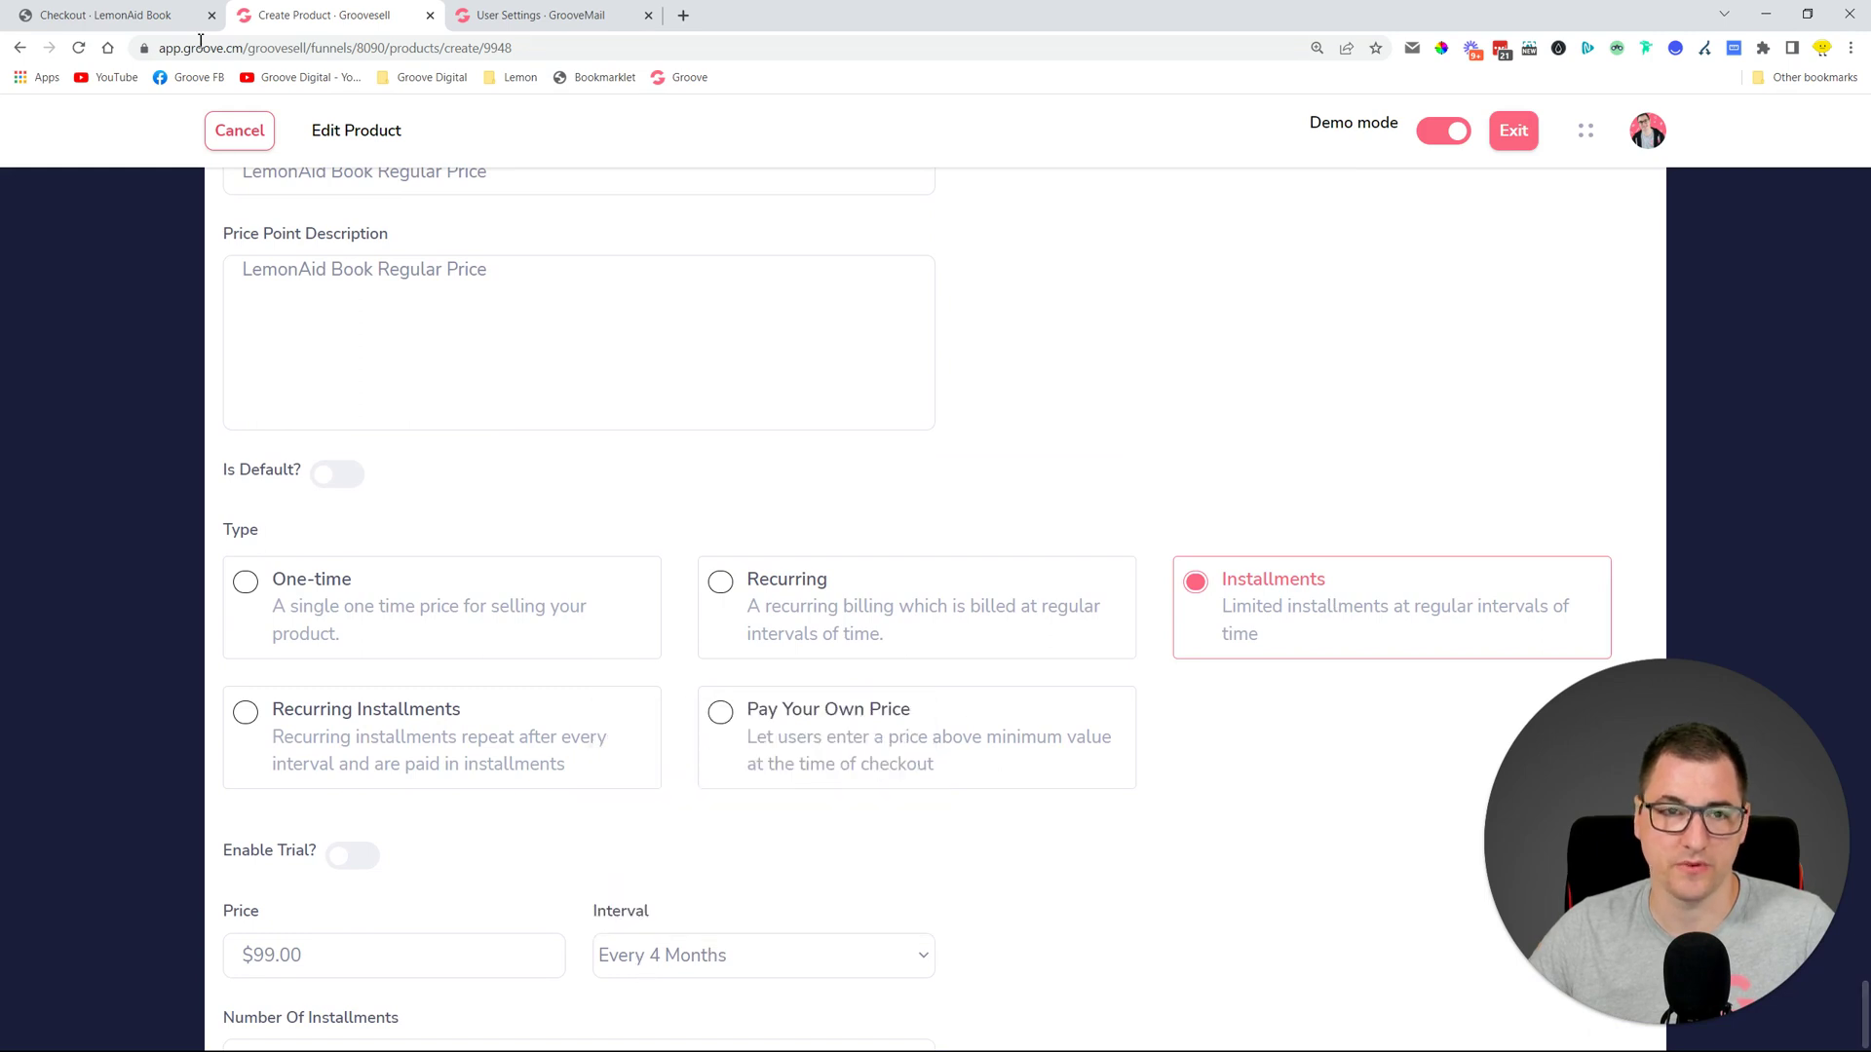
# On the LemonAid Book checkout, select the FREE $0.00 plan (free 10 days, then $10.00)
pyautogui.click(97, 13)
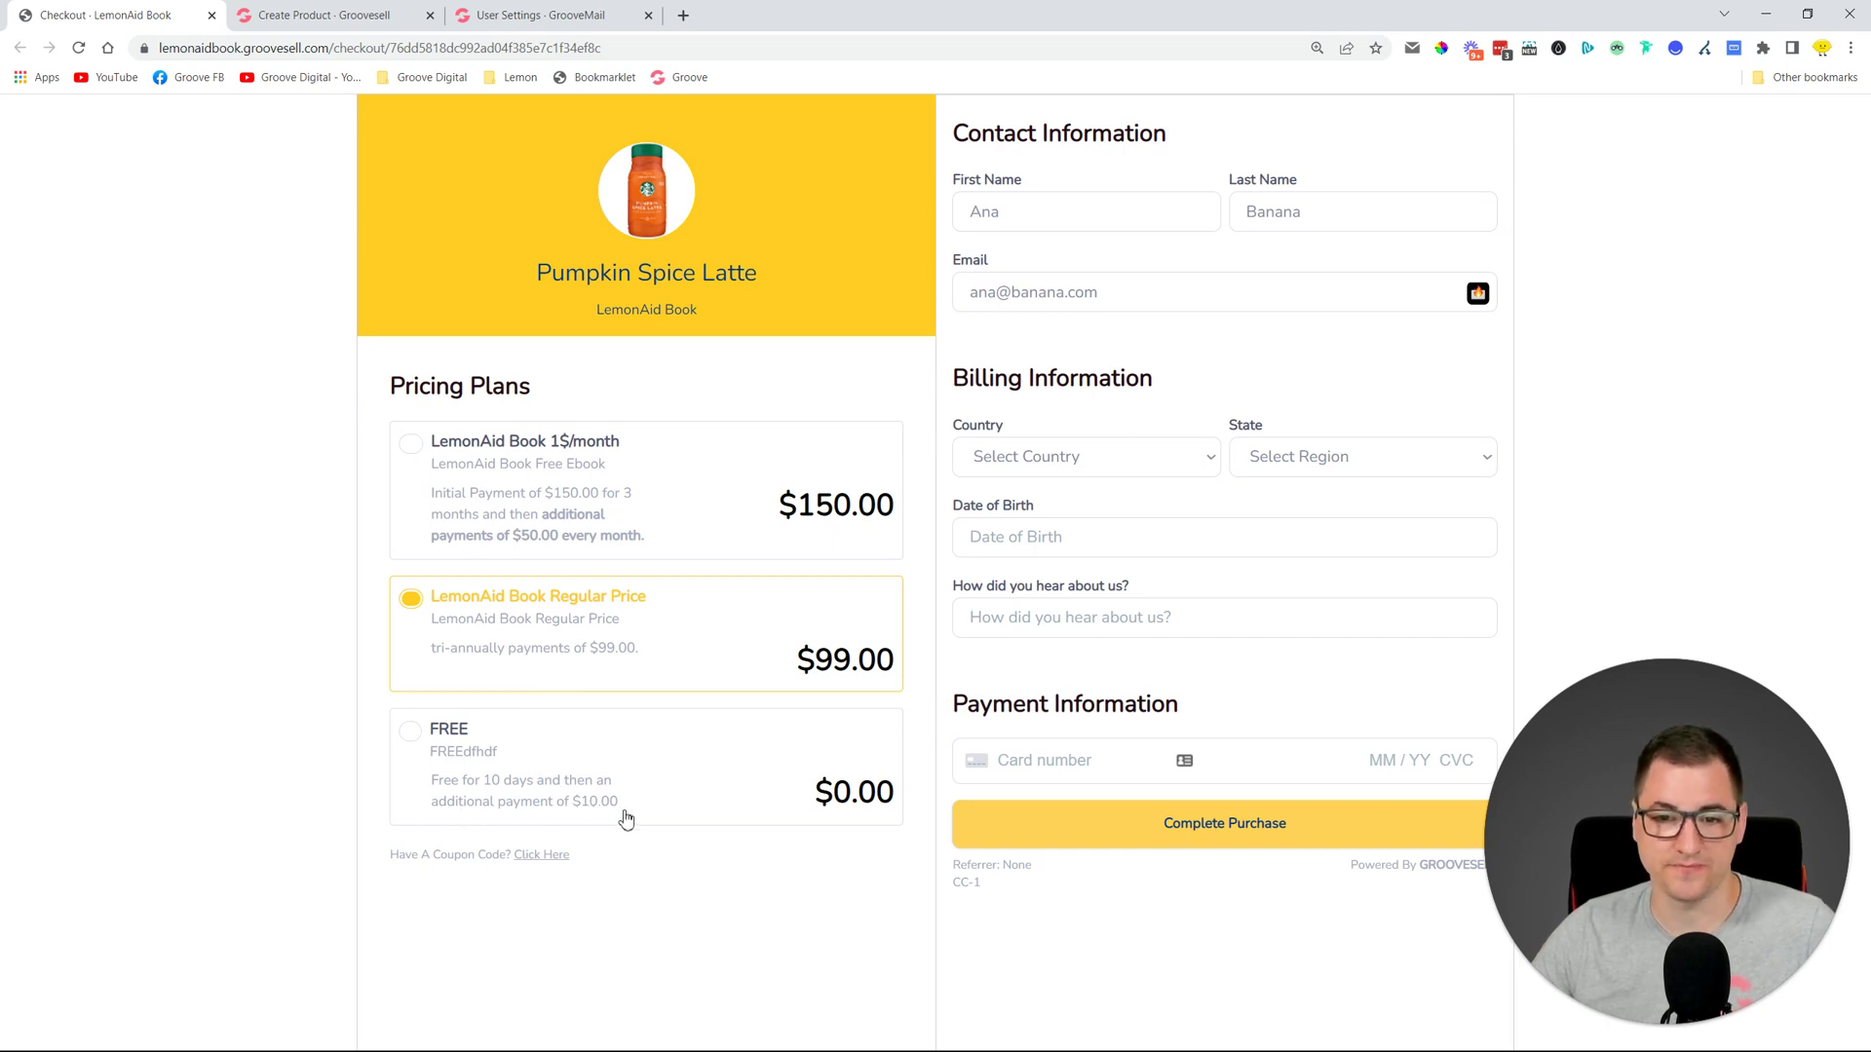
pyautogui.click(558, 808)
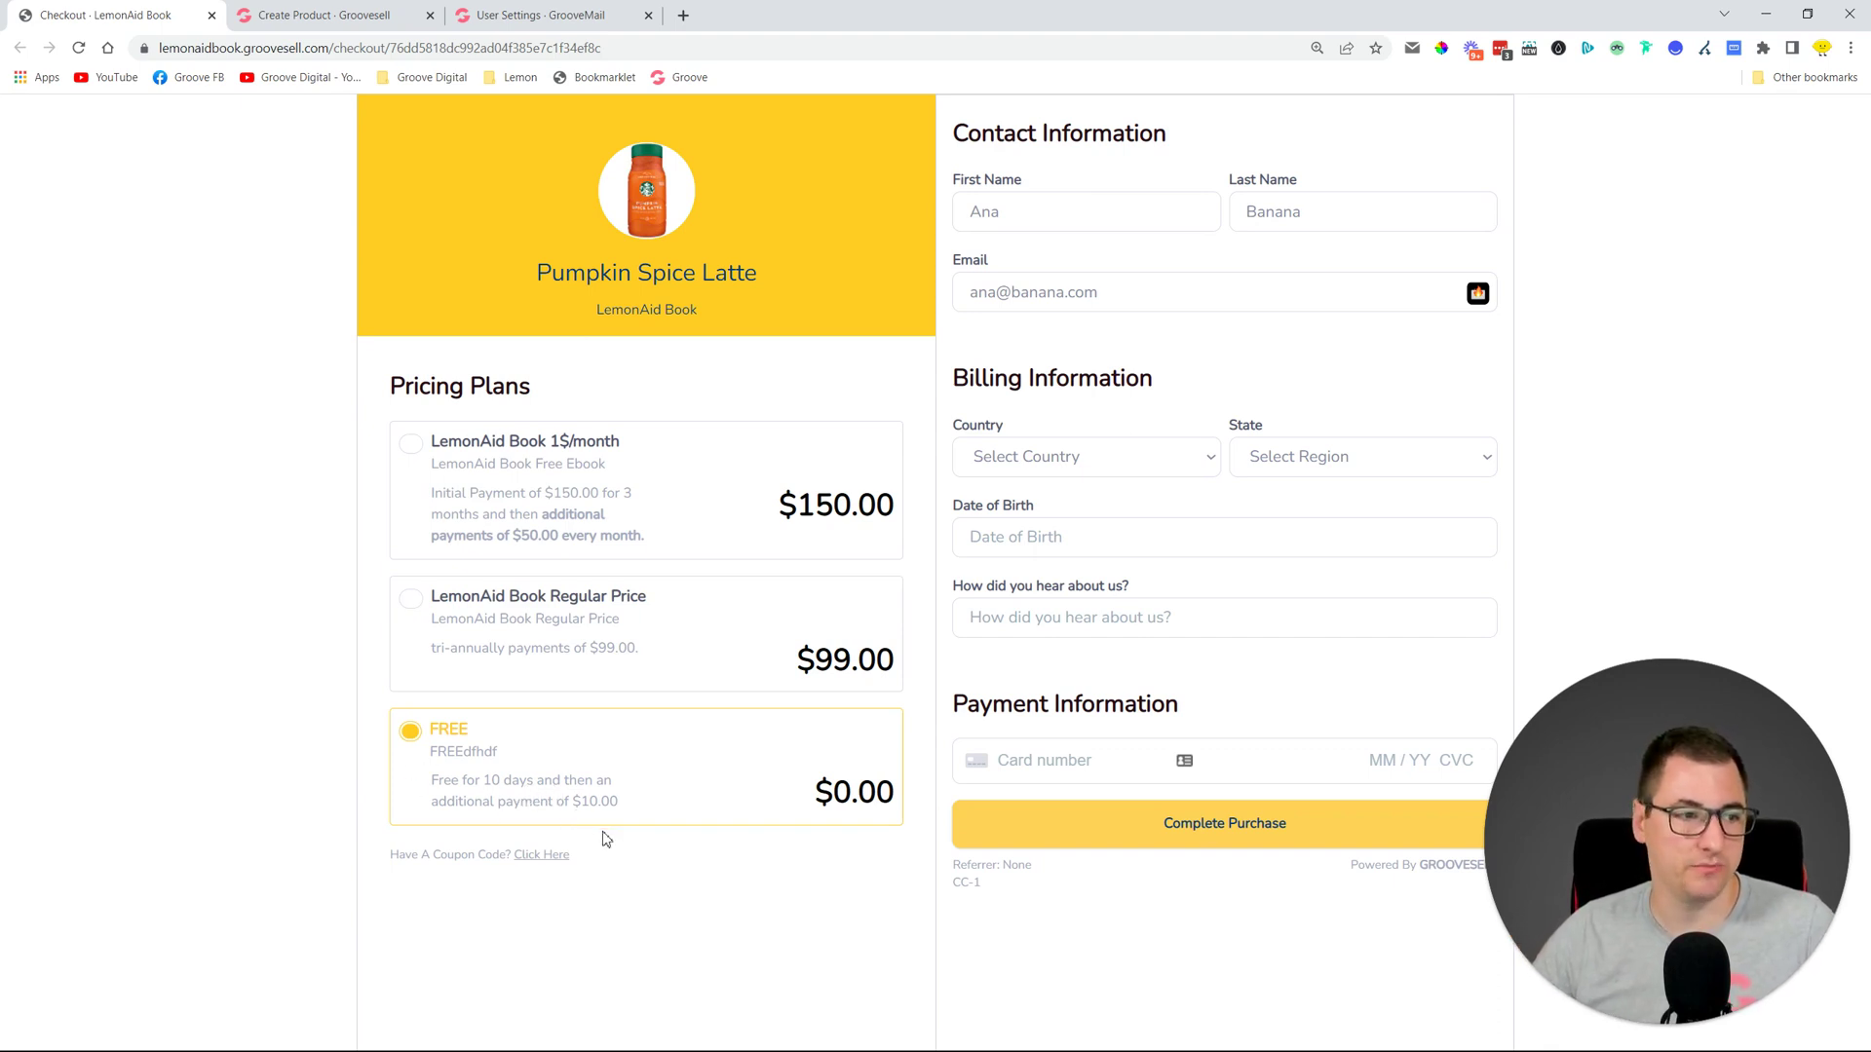
# Exit the product editor and filter the Transactions report to the Last 30 Days
pyautogui.click(362, 15)
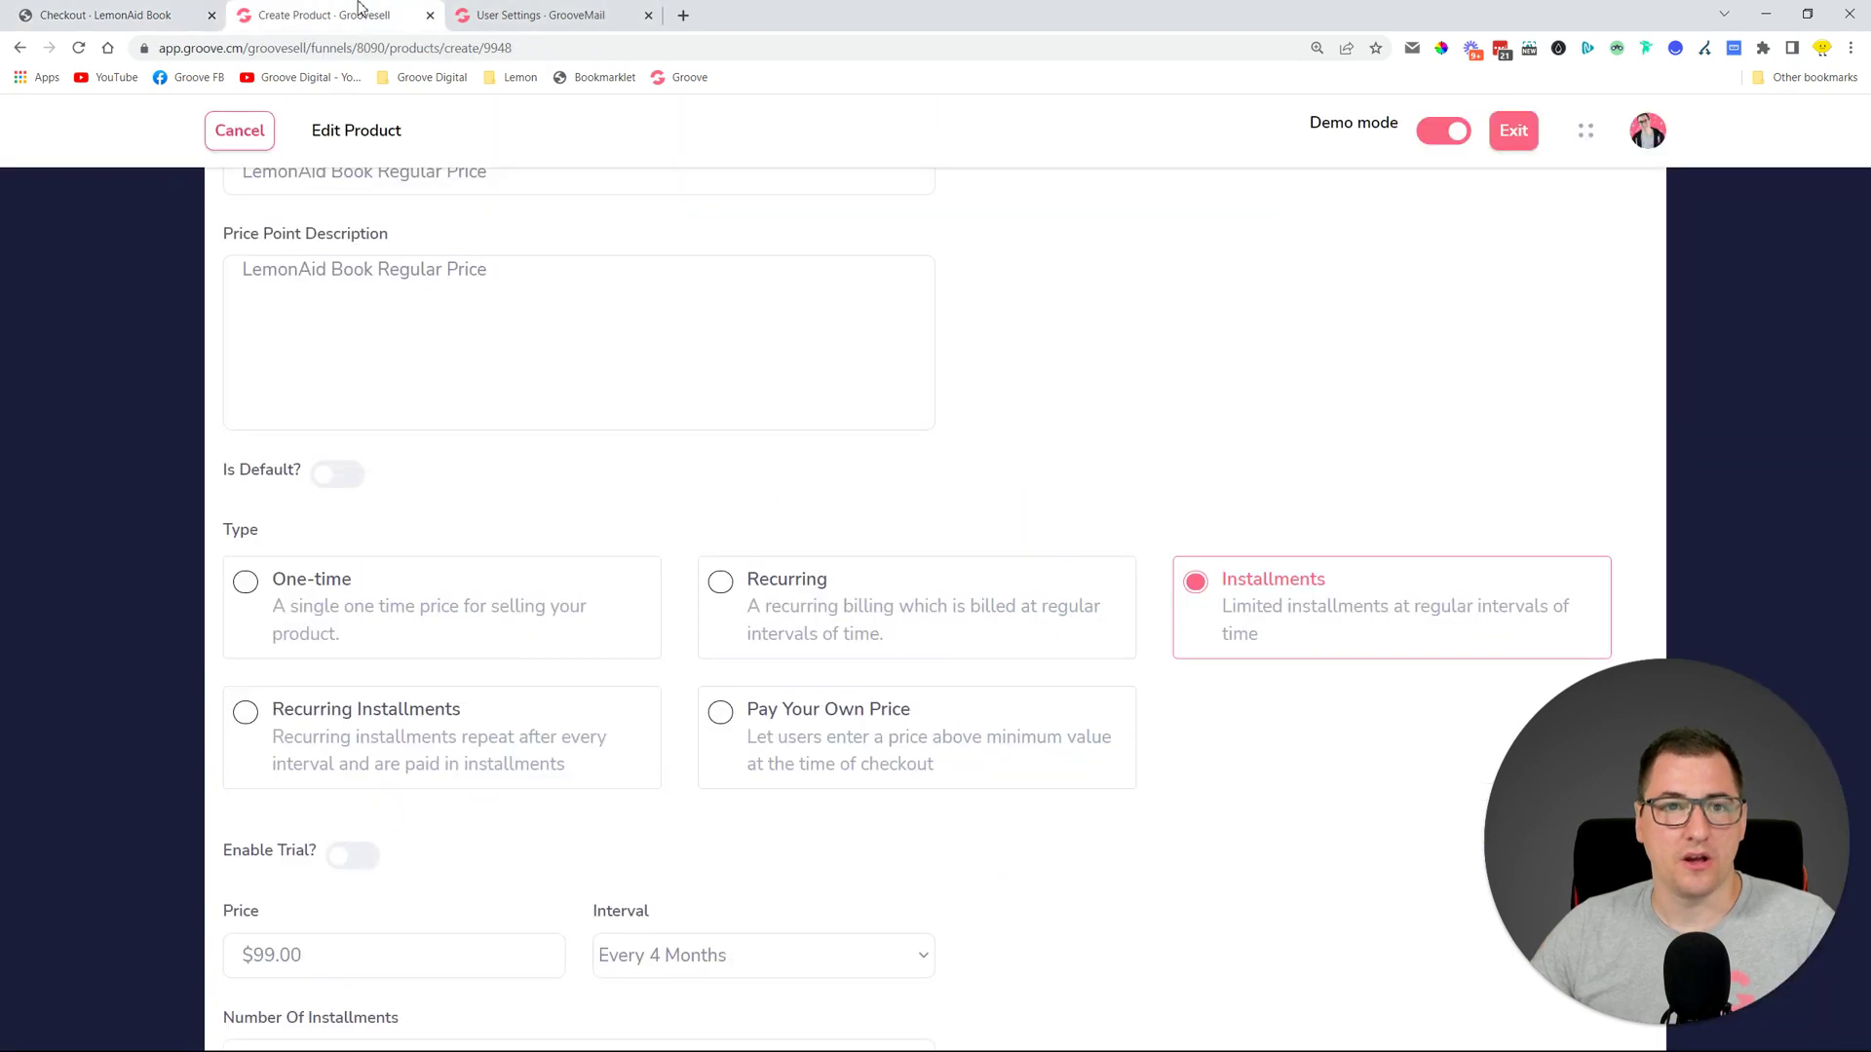
pyautogui.click(1514, 131)
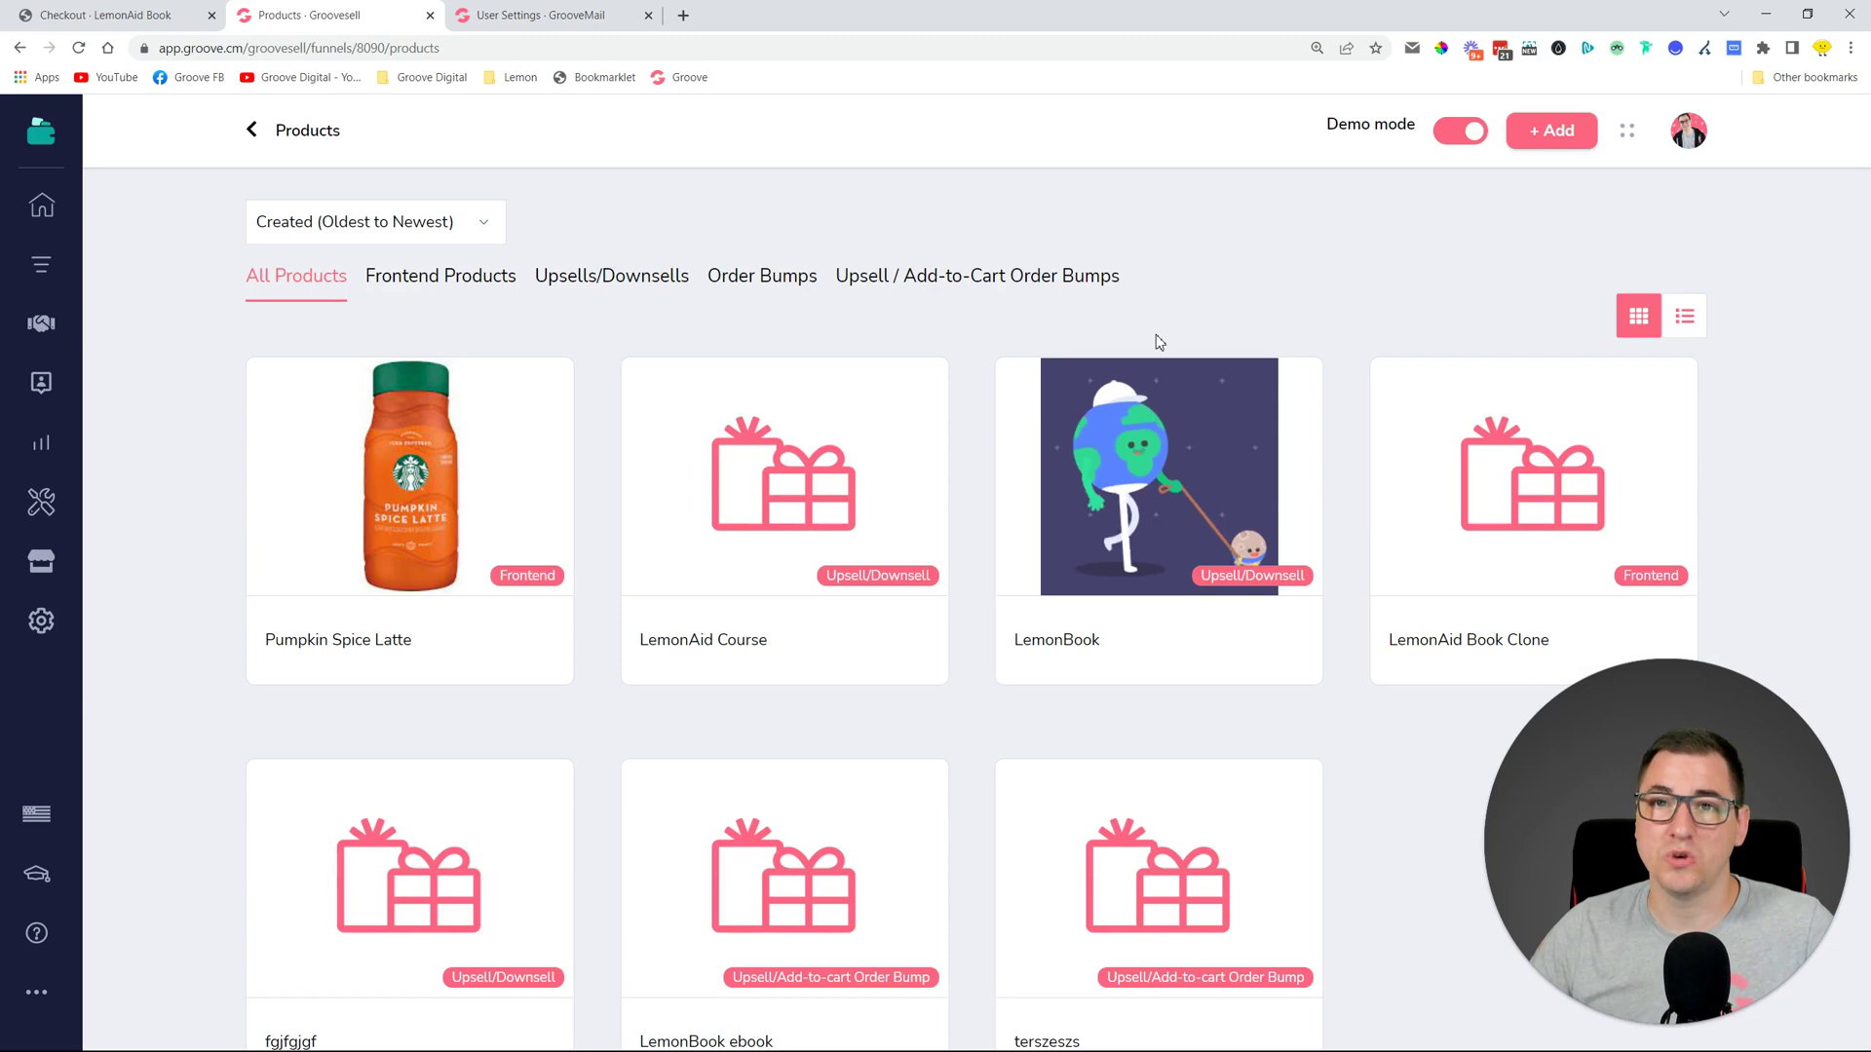
pyautogui.moveTo(1173, 395)
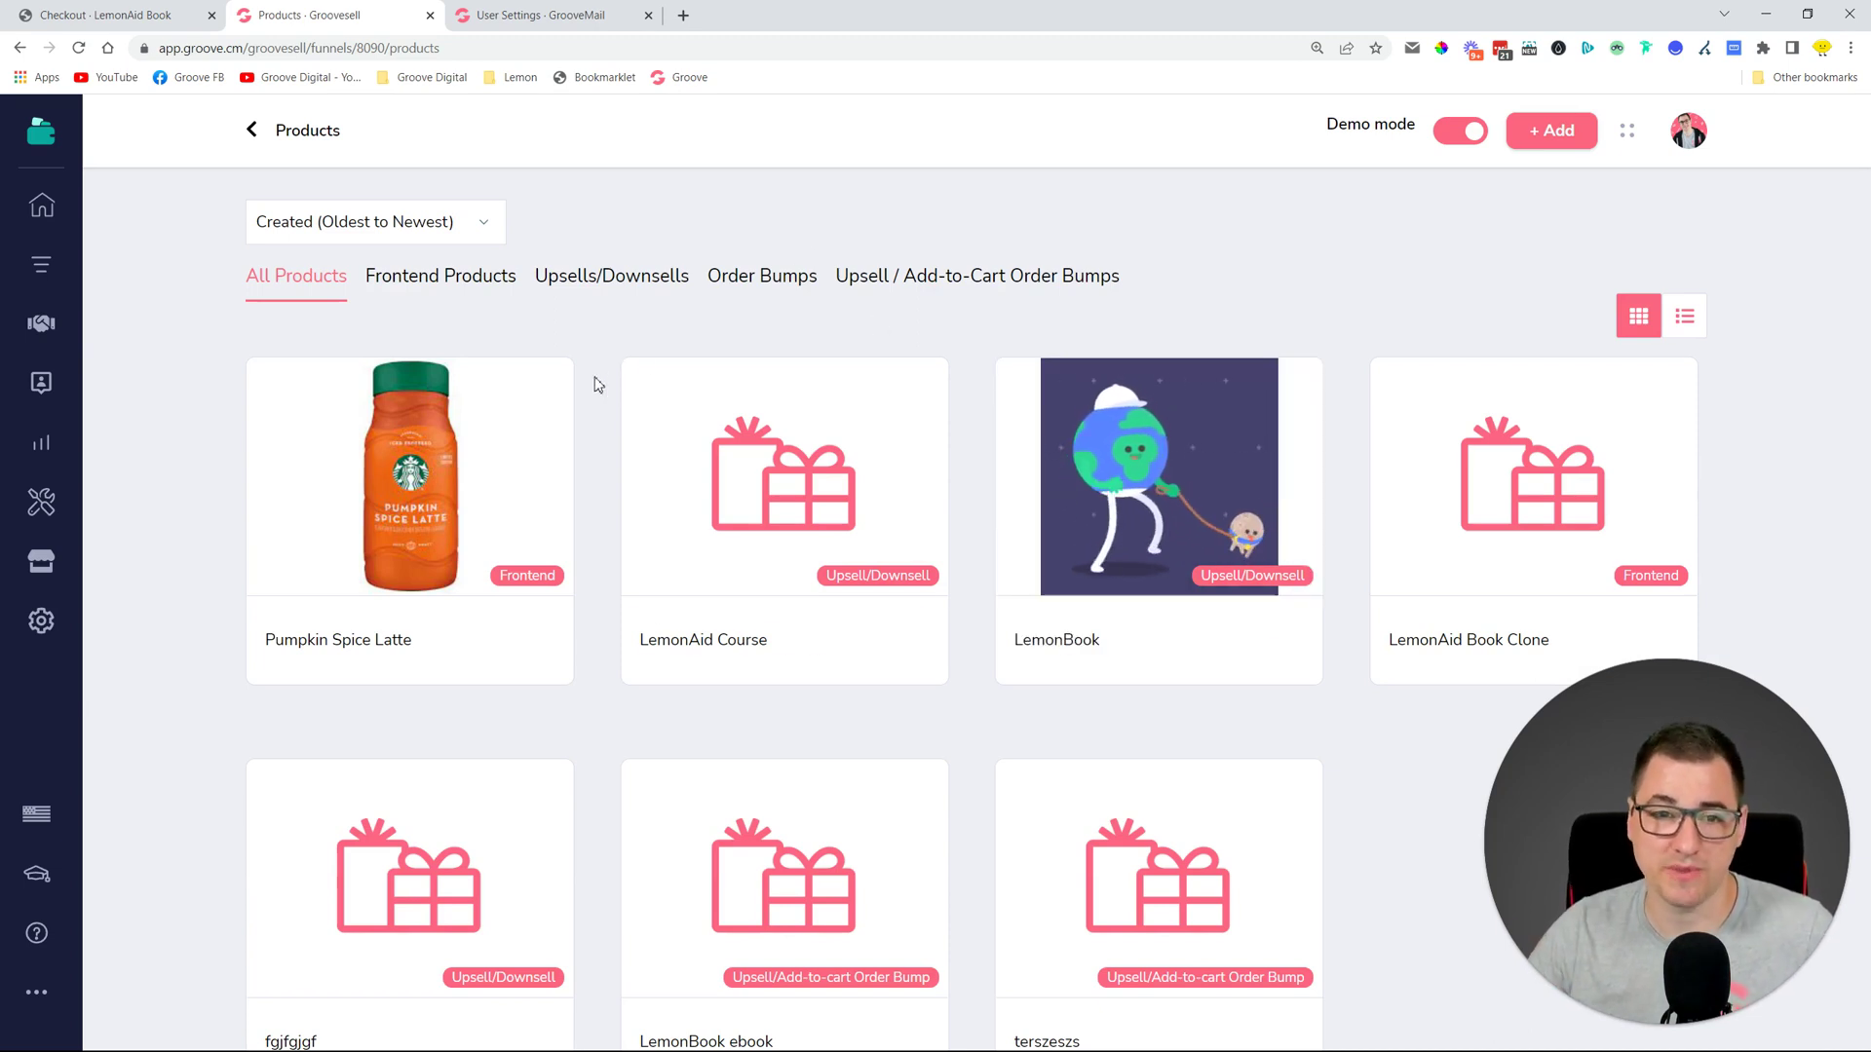
pyautogui.click(40, 446)
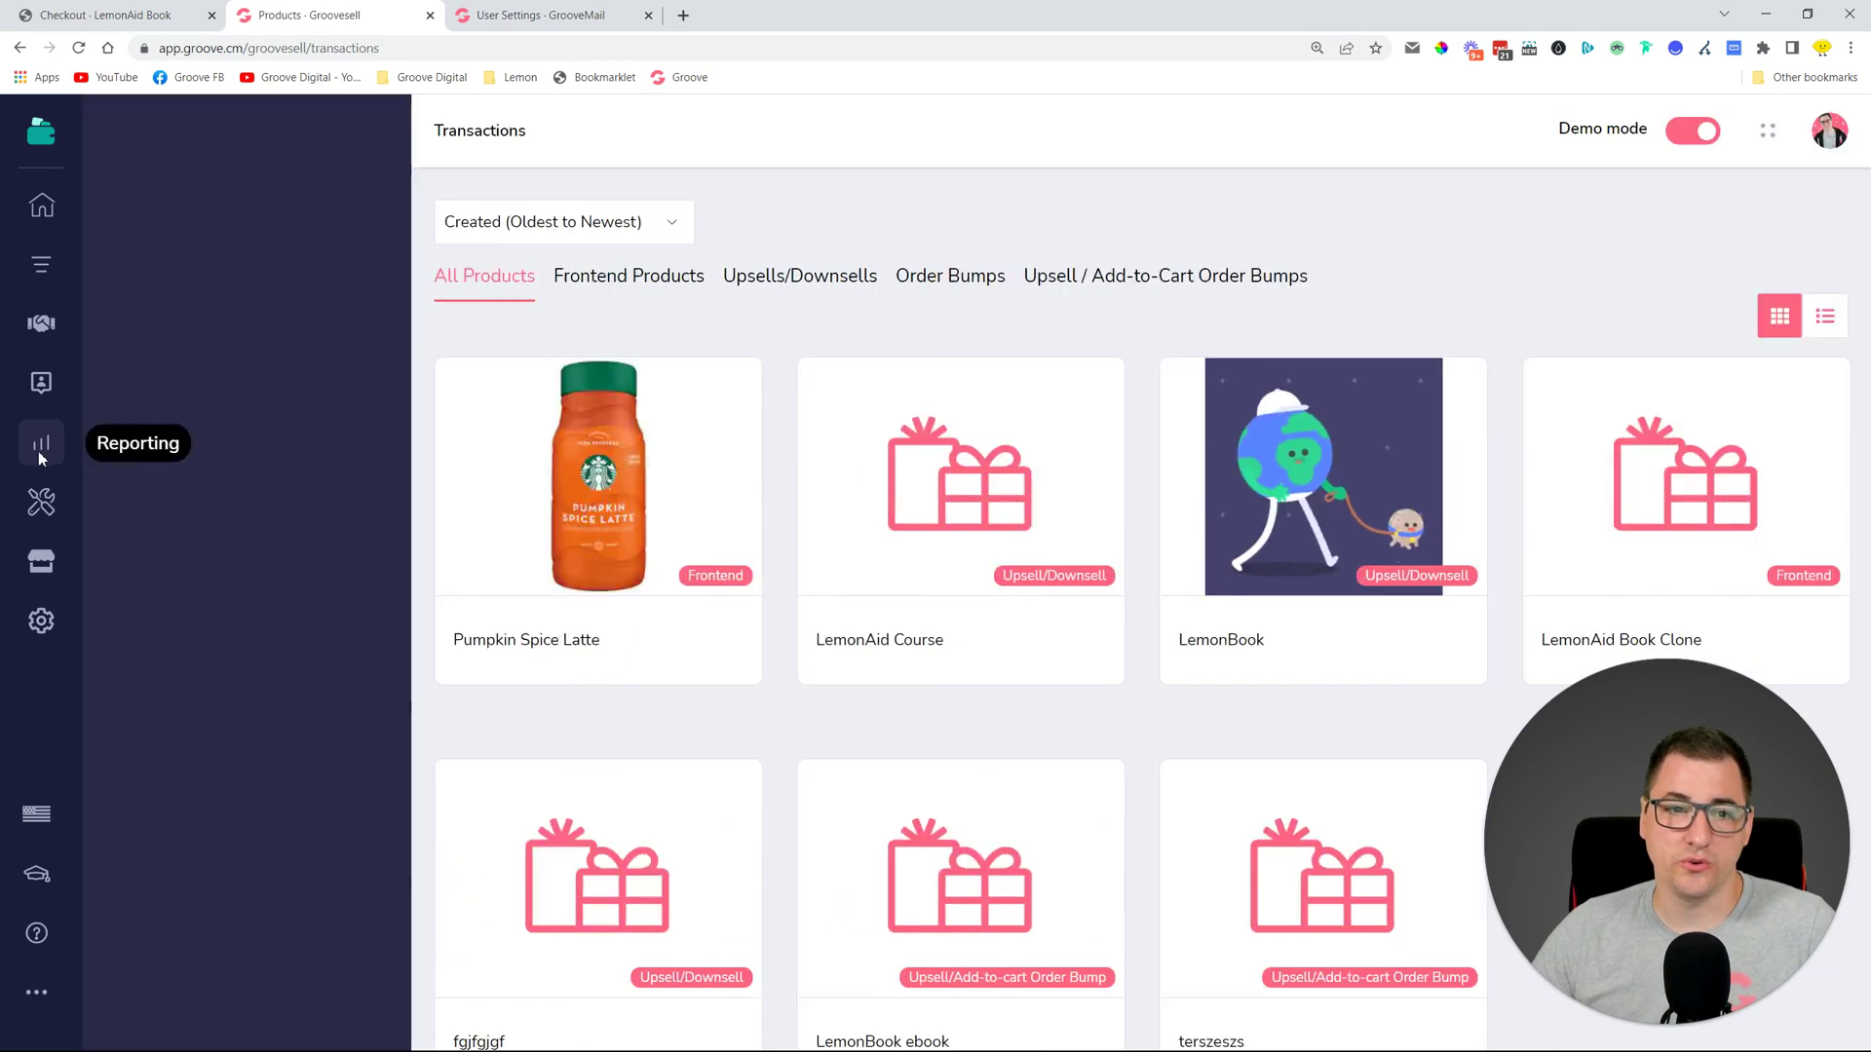
pyautogui.click(531, 346)
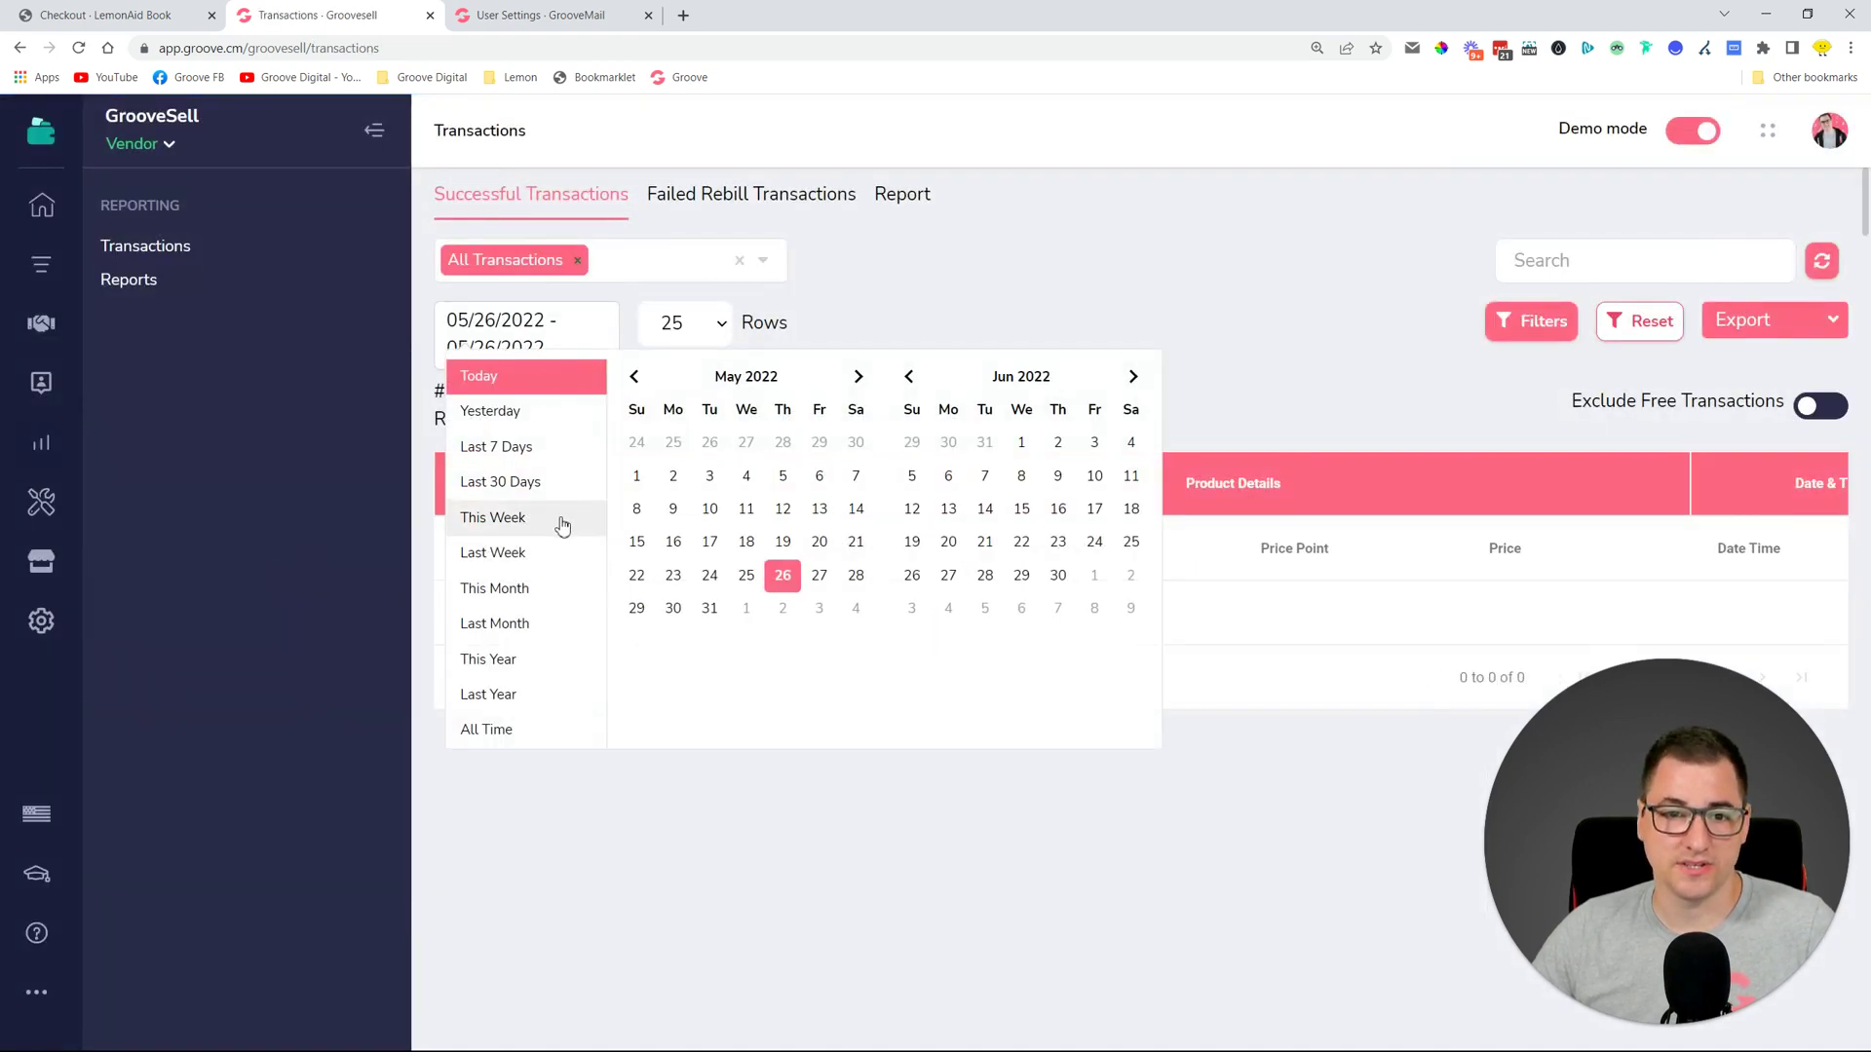
pyautogui.click(556, 484)
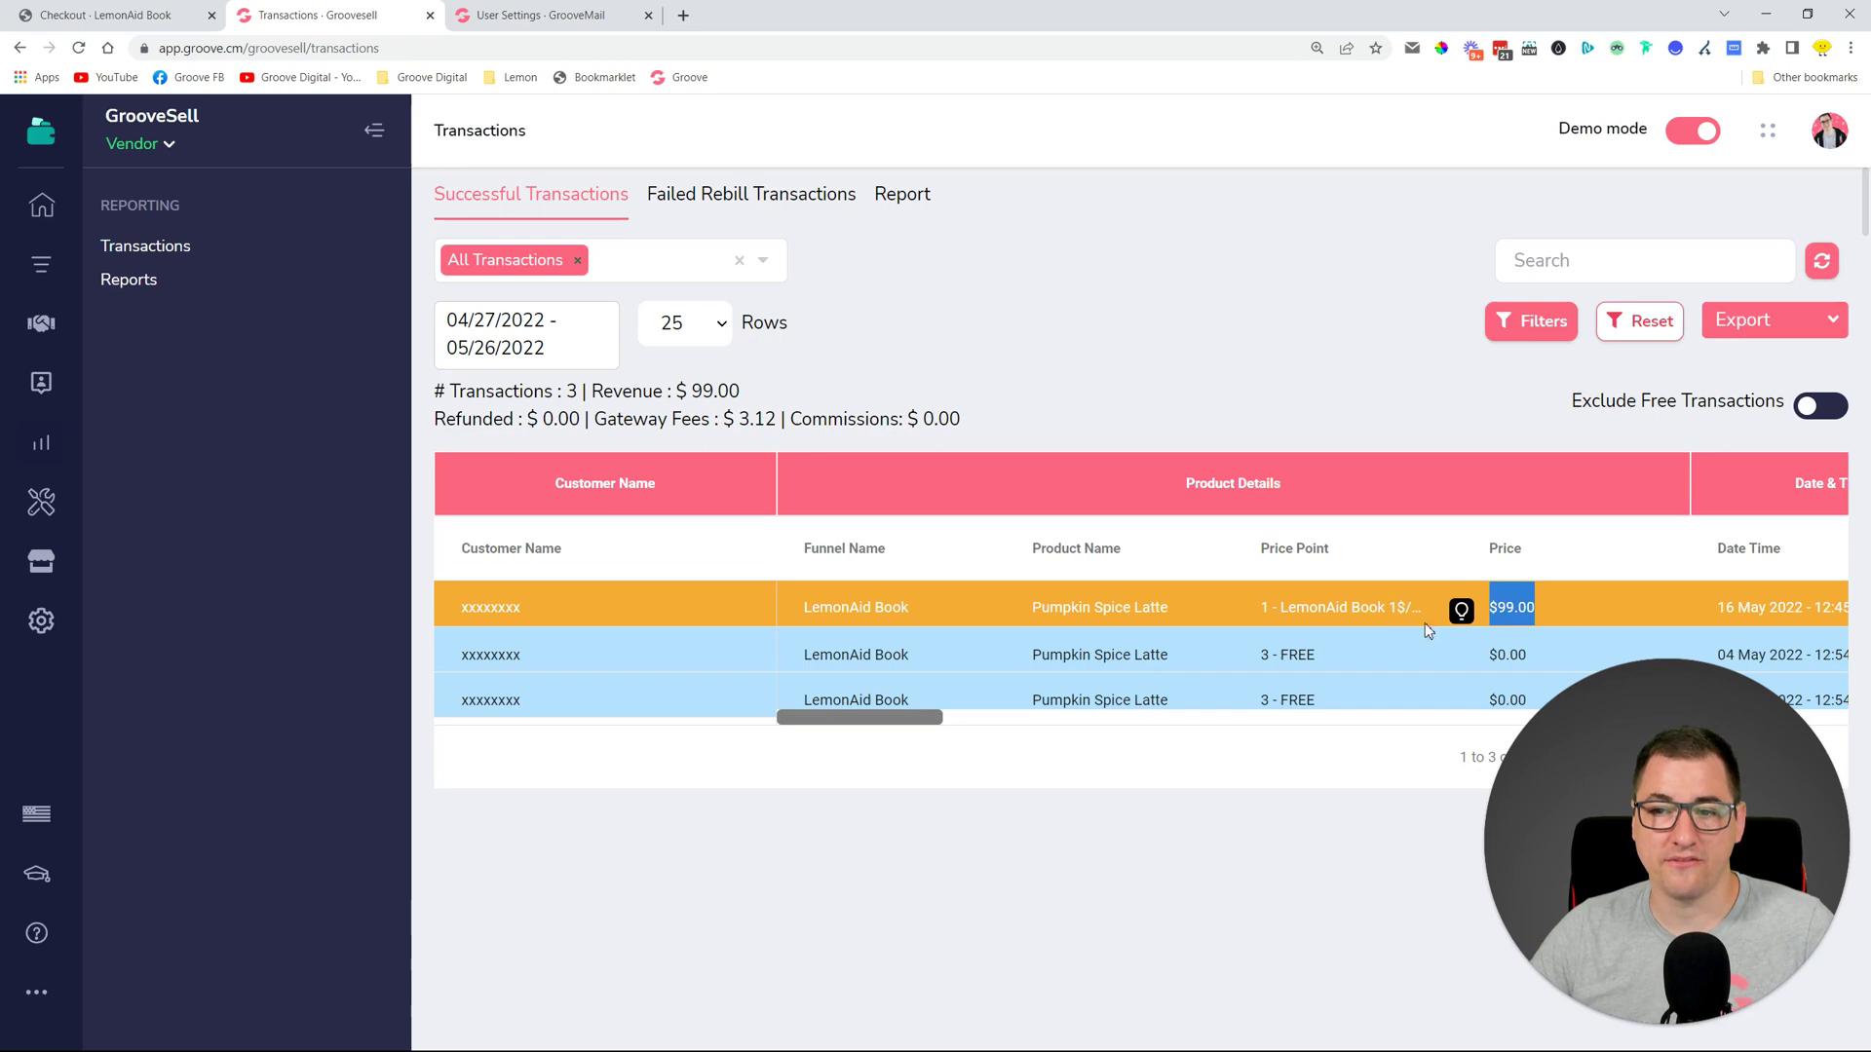
pyautogui.click(490, 607)
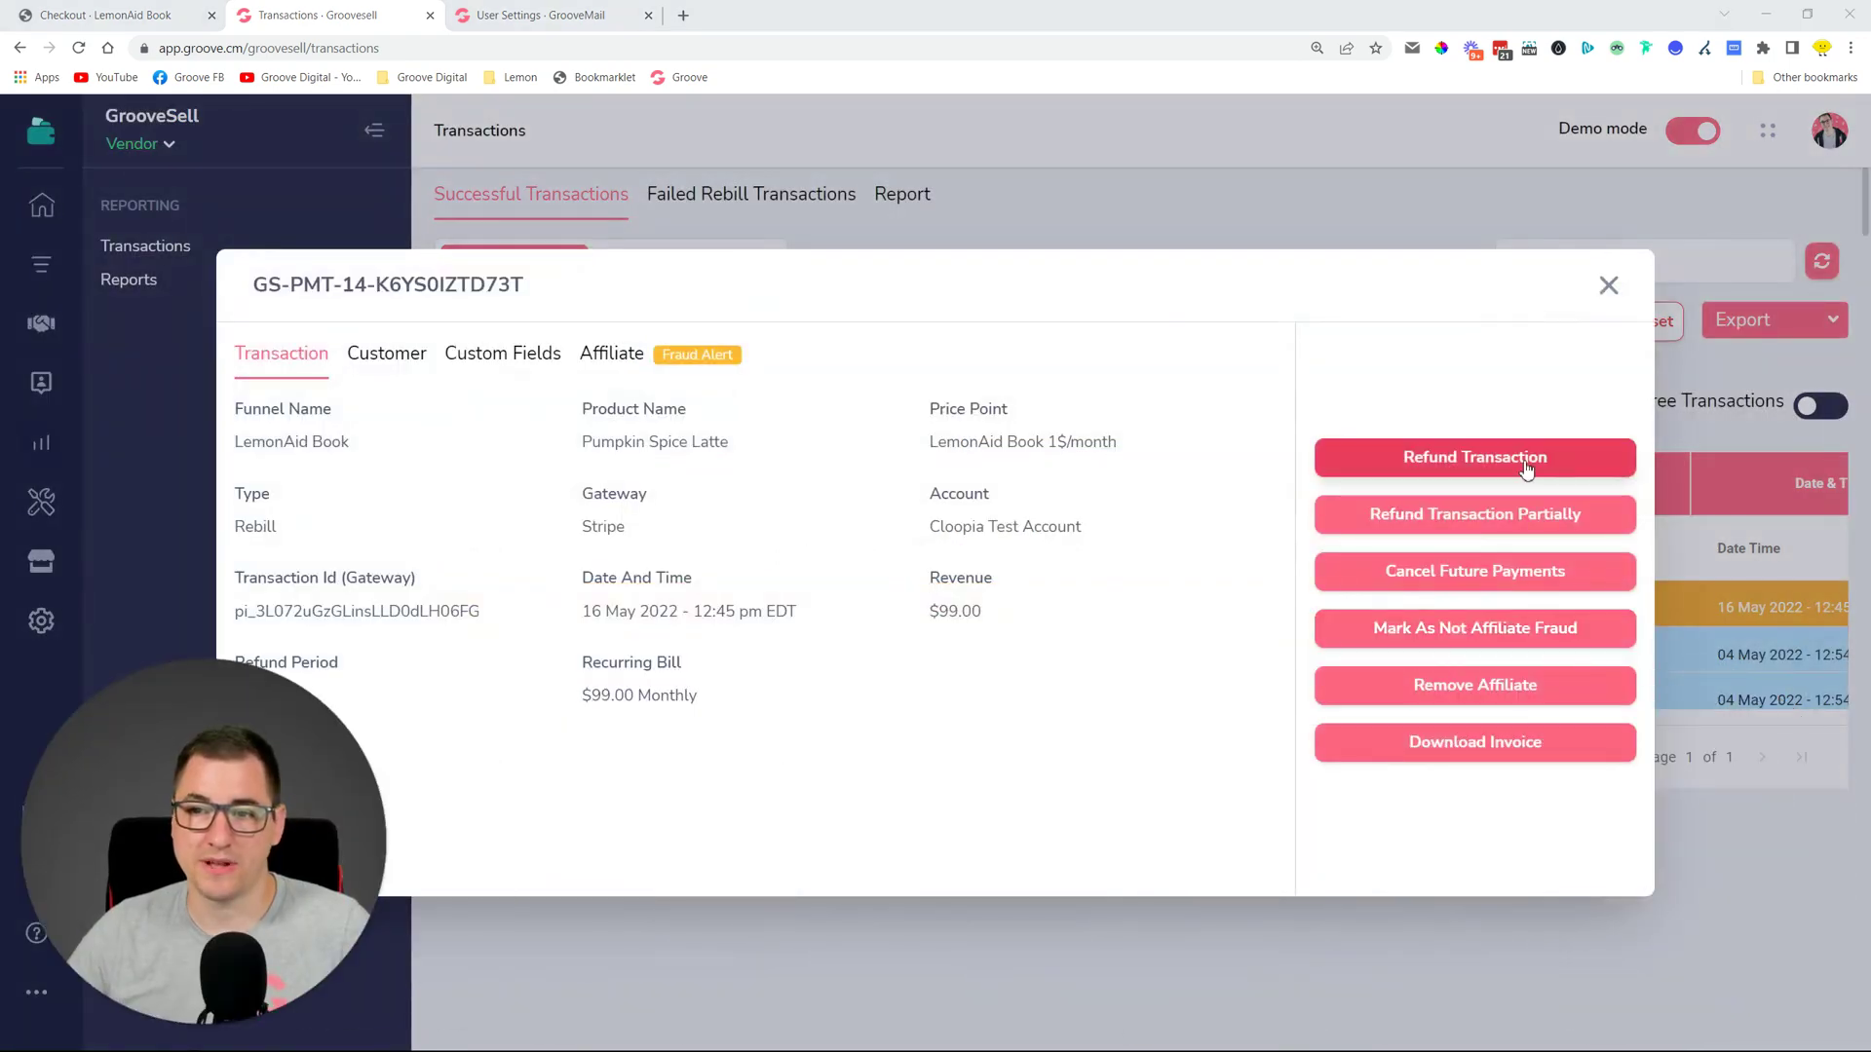
pyautogui.moveTo(1064, 534); pyautogui.dragTo(794, 569)
pyautogui.click(774, 529)
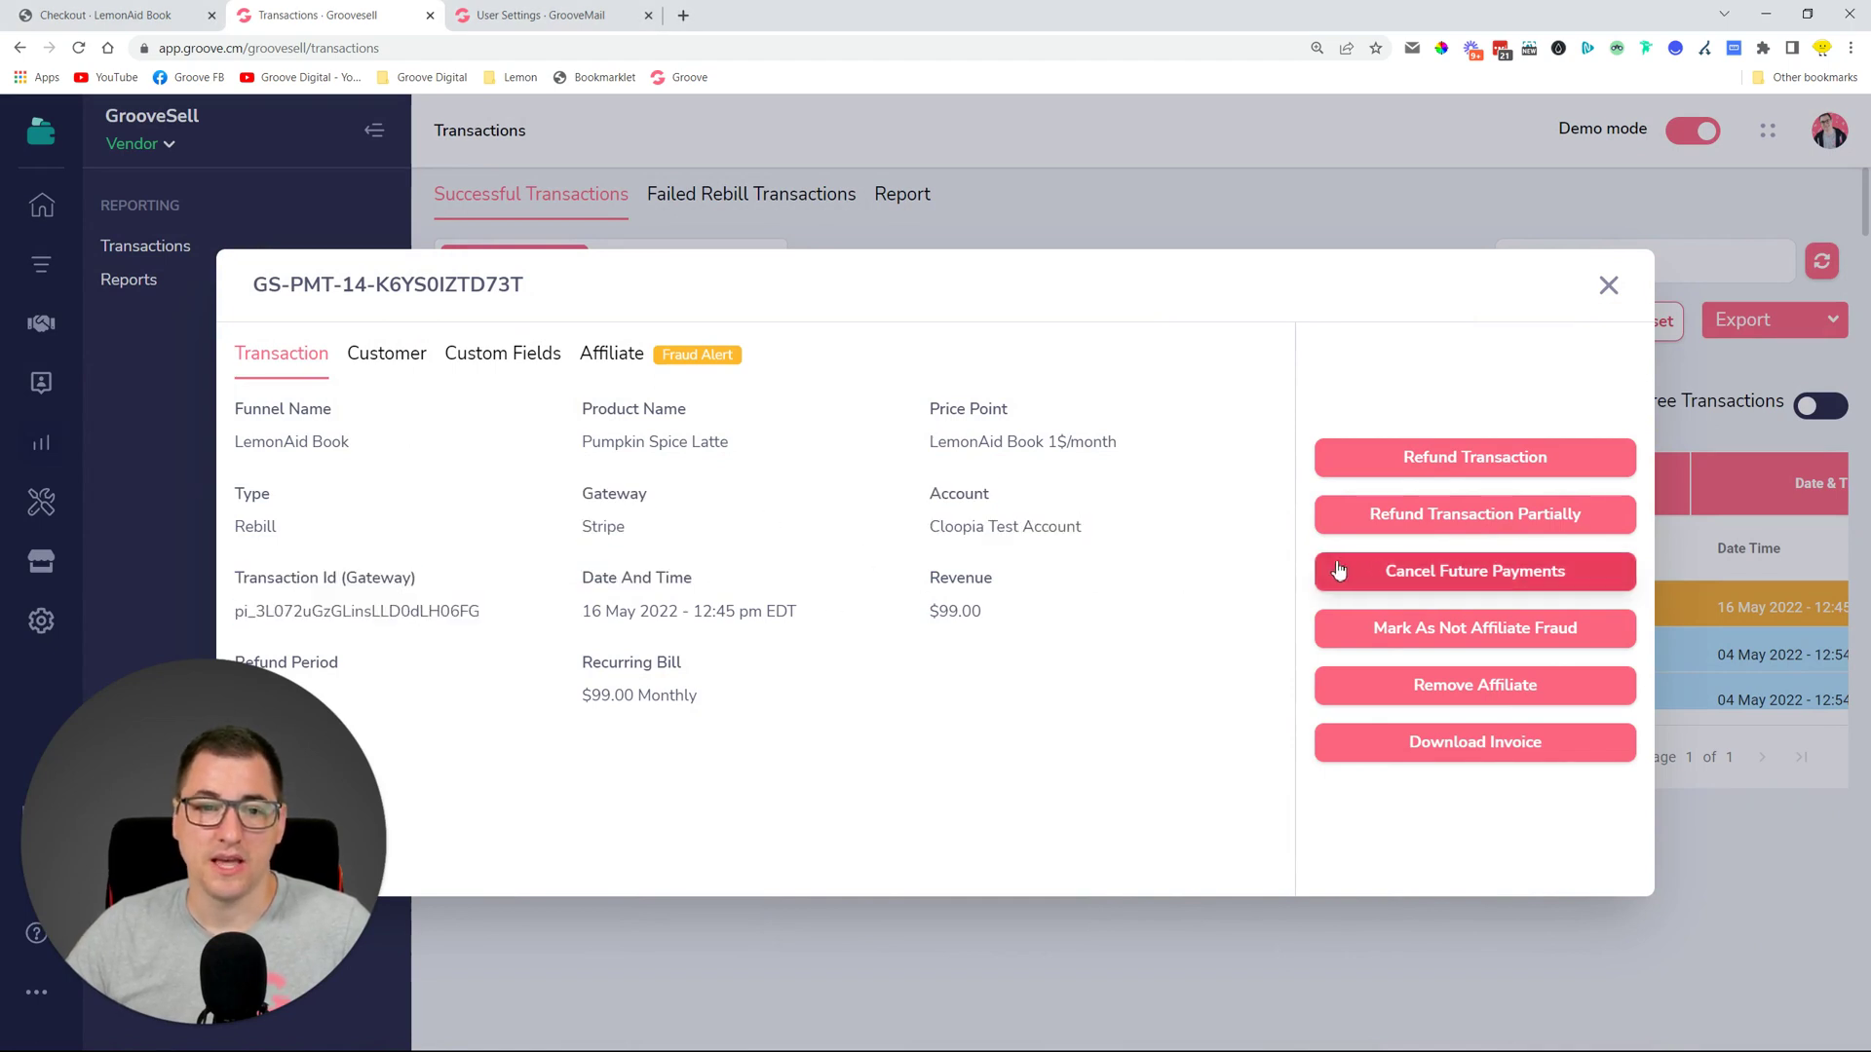
pyautogui.click(1443, 475)
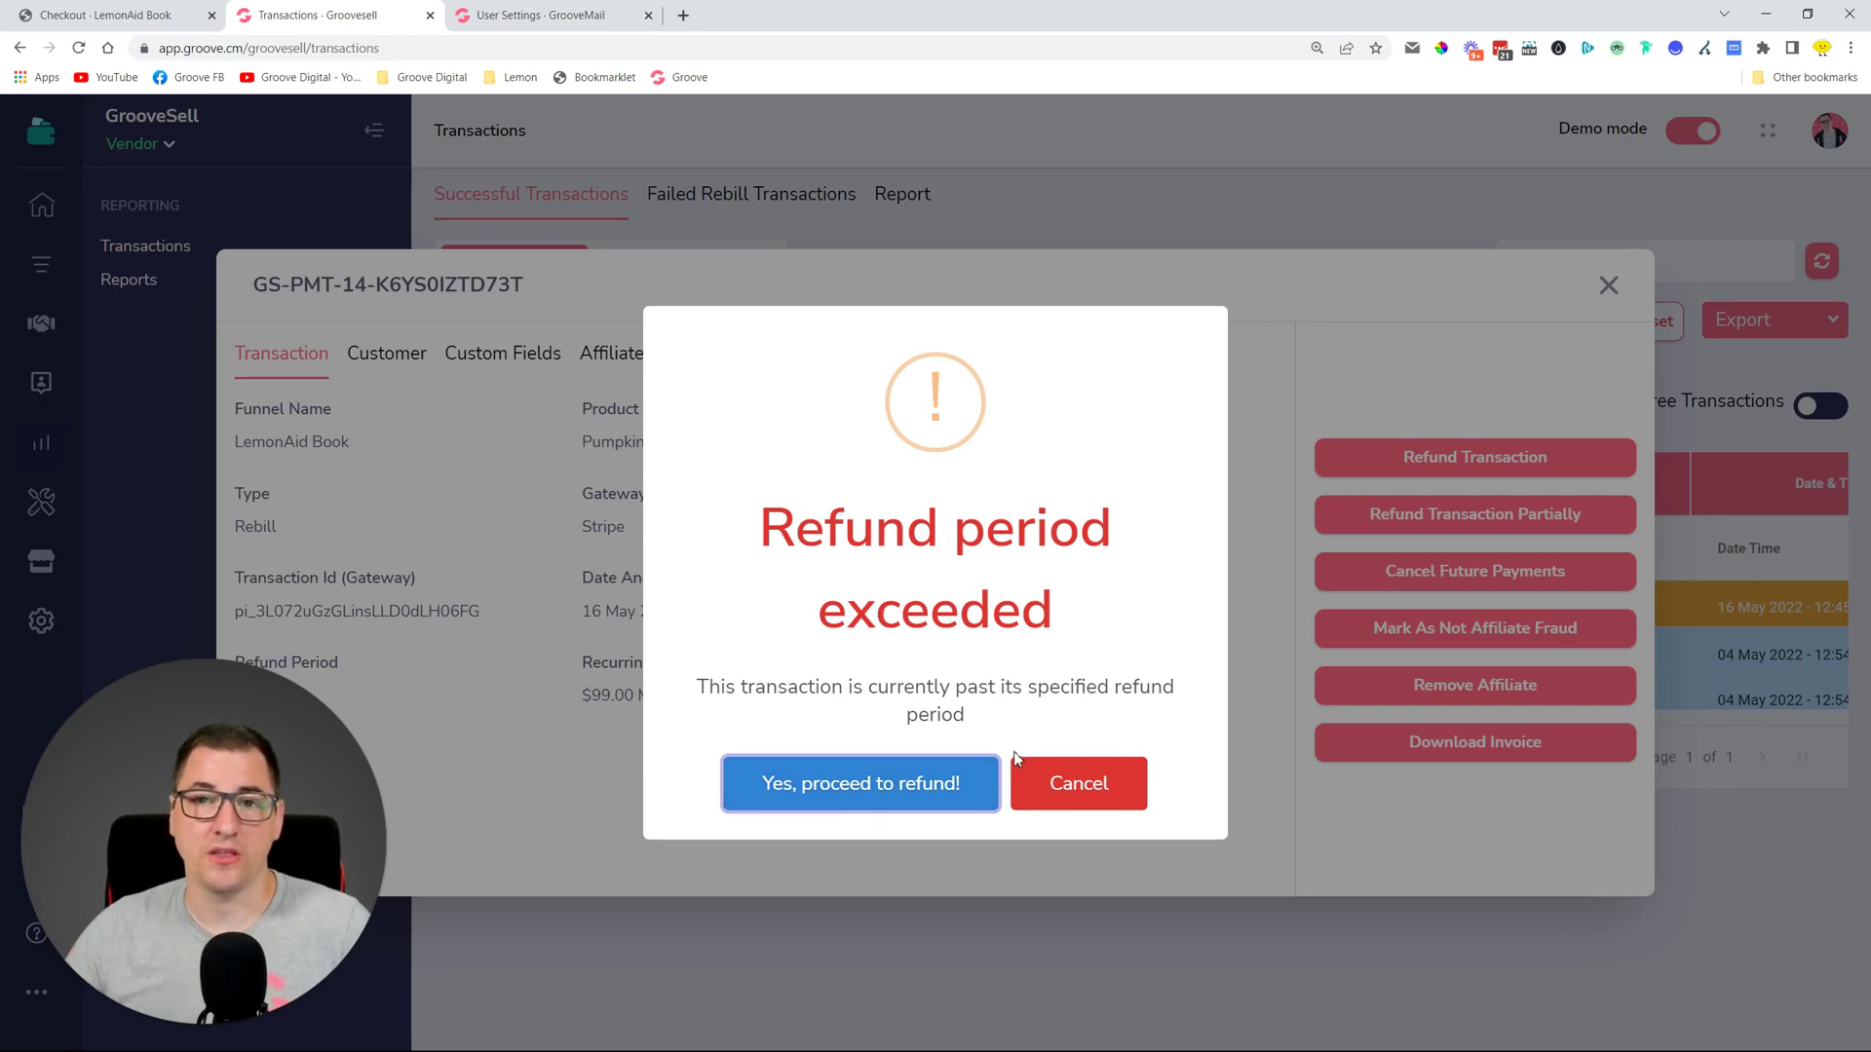
pyautogui.click(1057, 794)
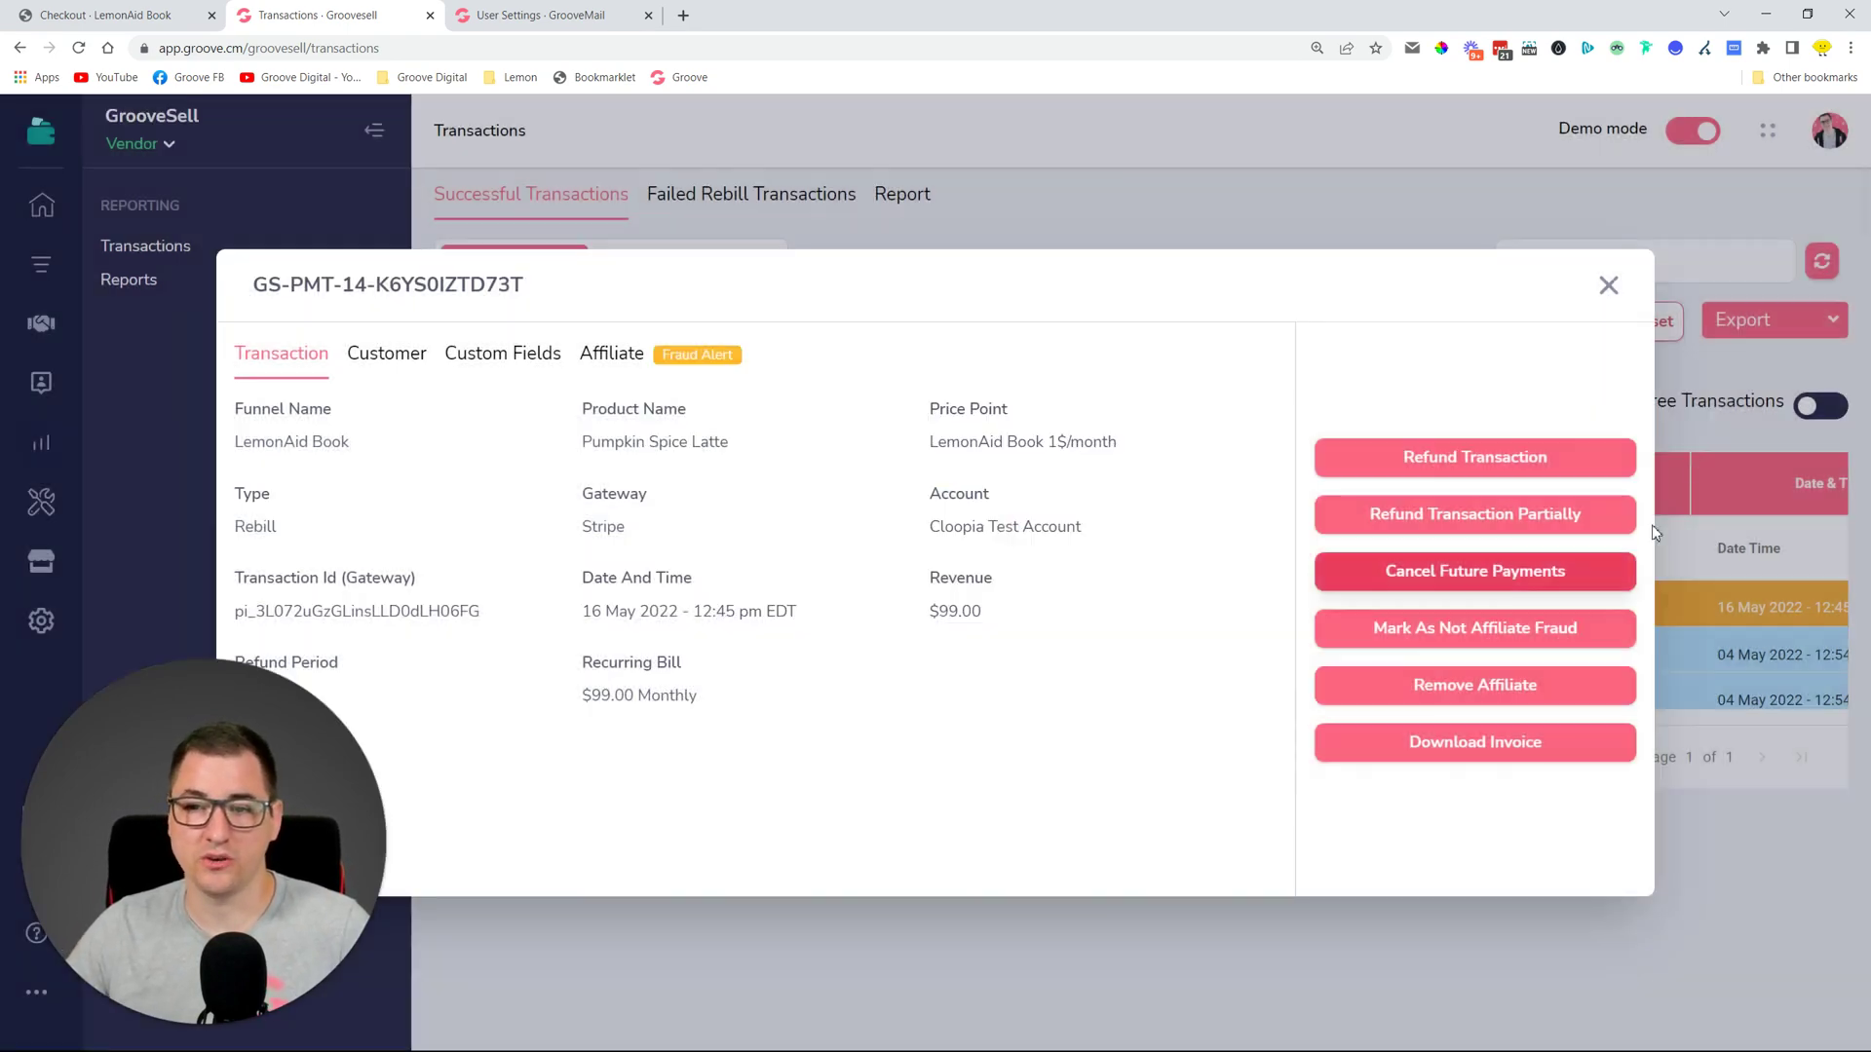
pyautogui.click(1609, 285)
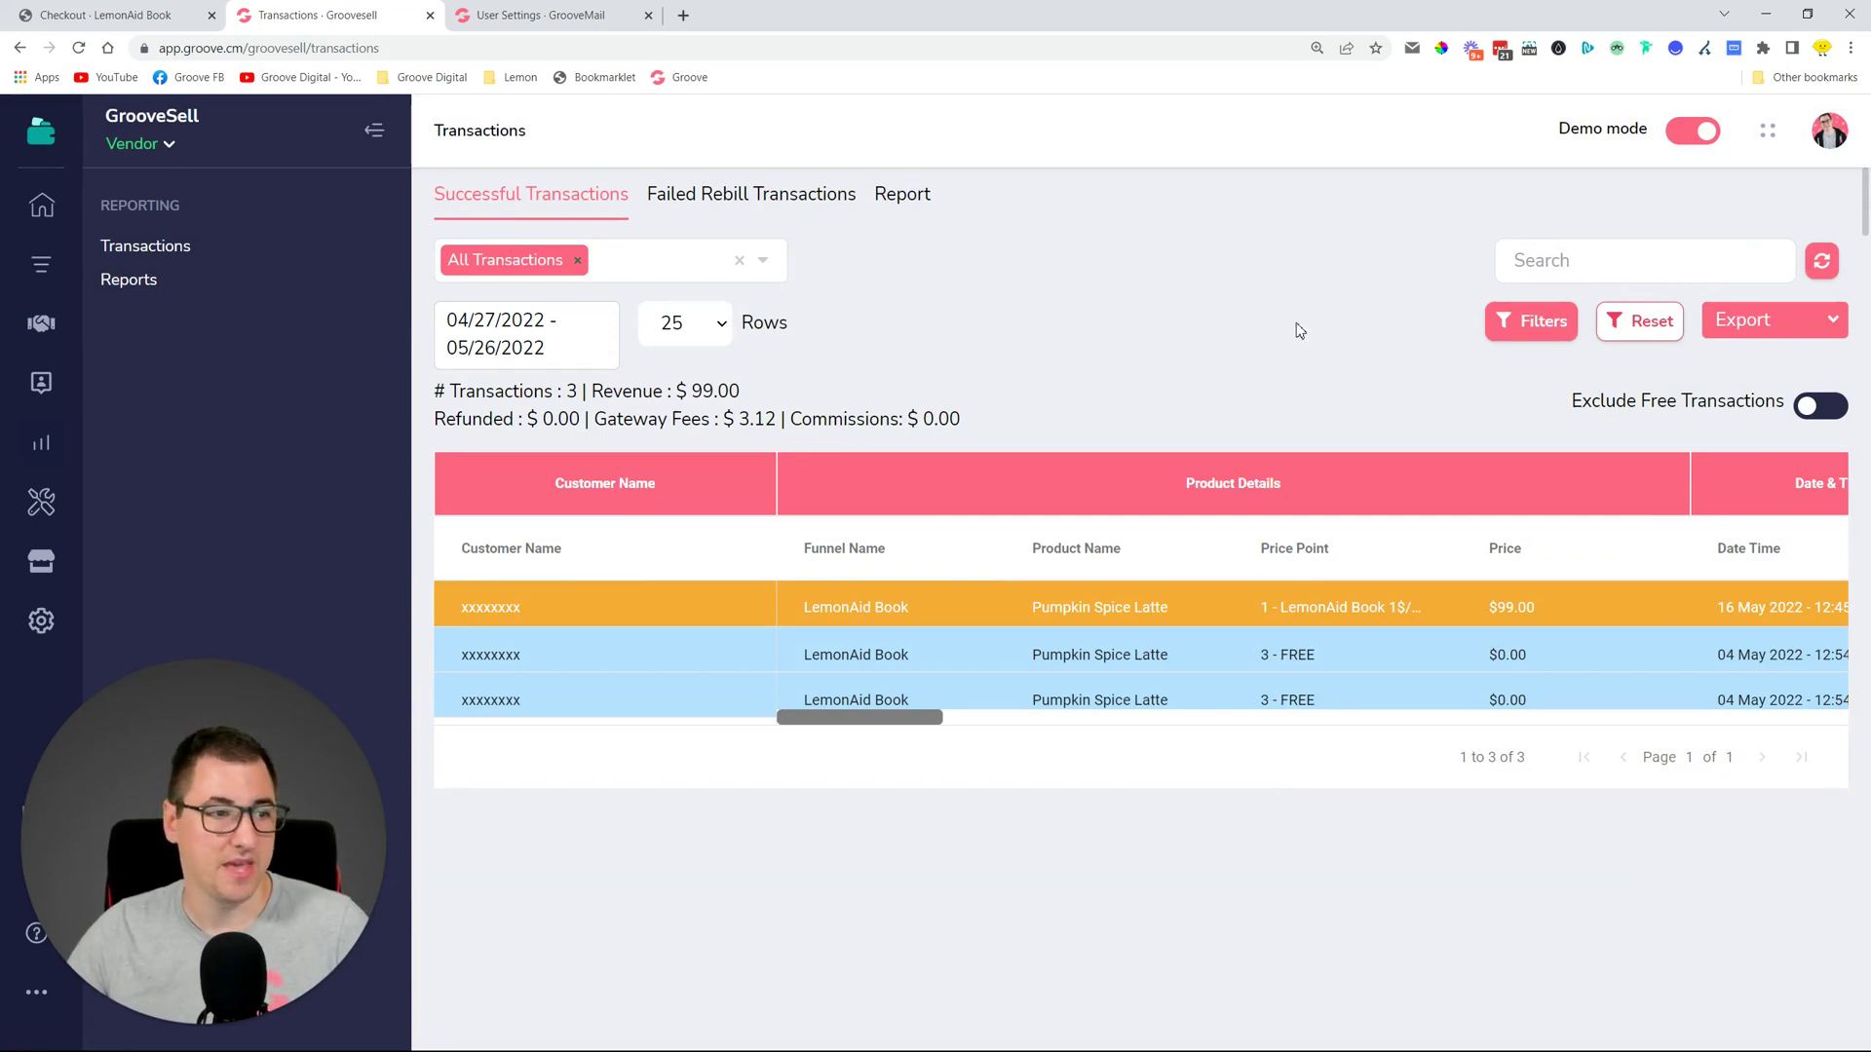
# Open Vendor Settings and preview the Stripe connection form under Add New Payment Gateway
pyautogui.click(44, 621)
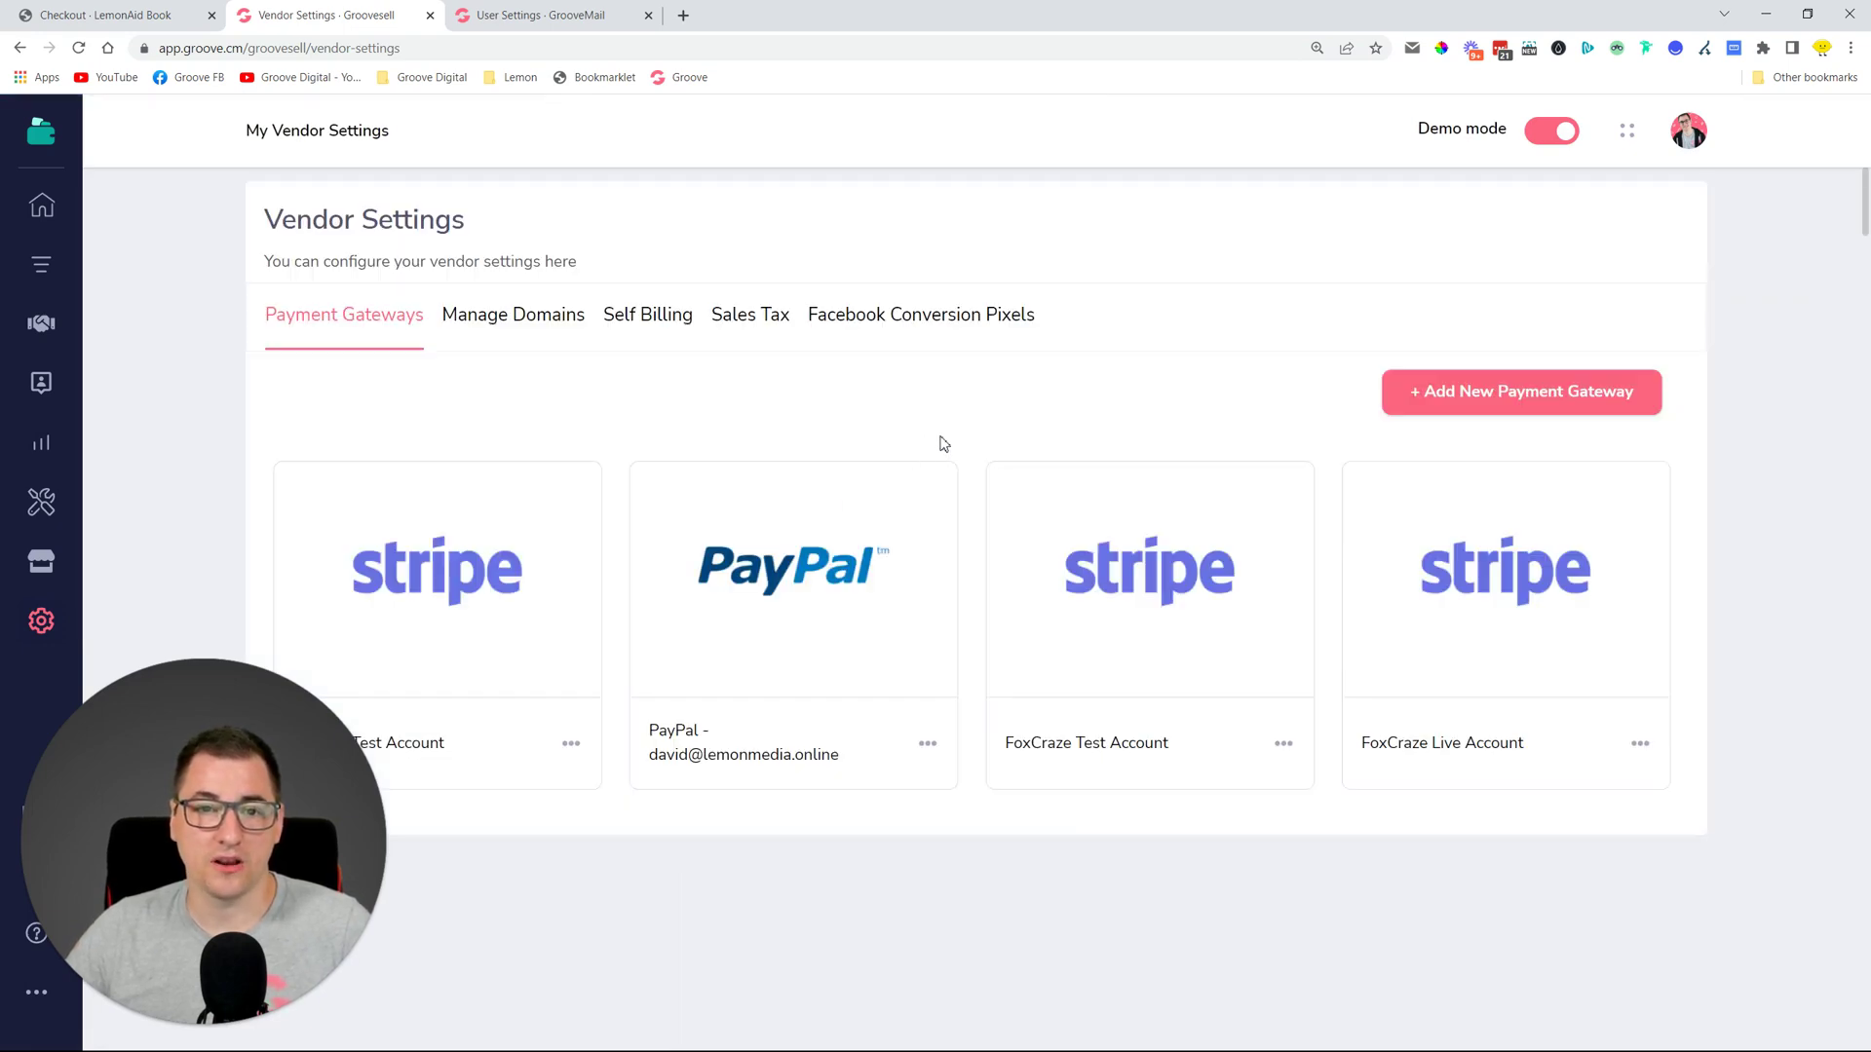
pyautogui.click(1542, 386)
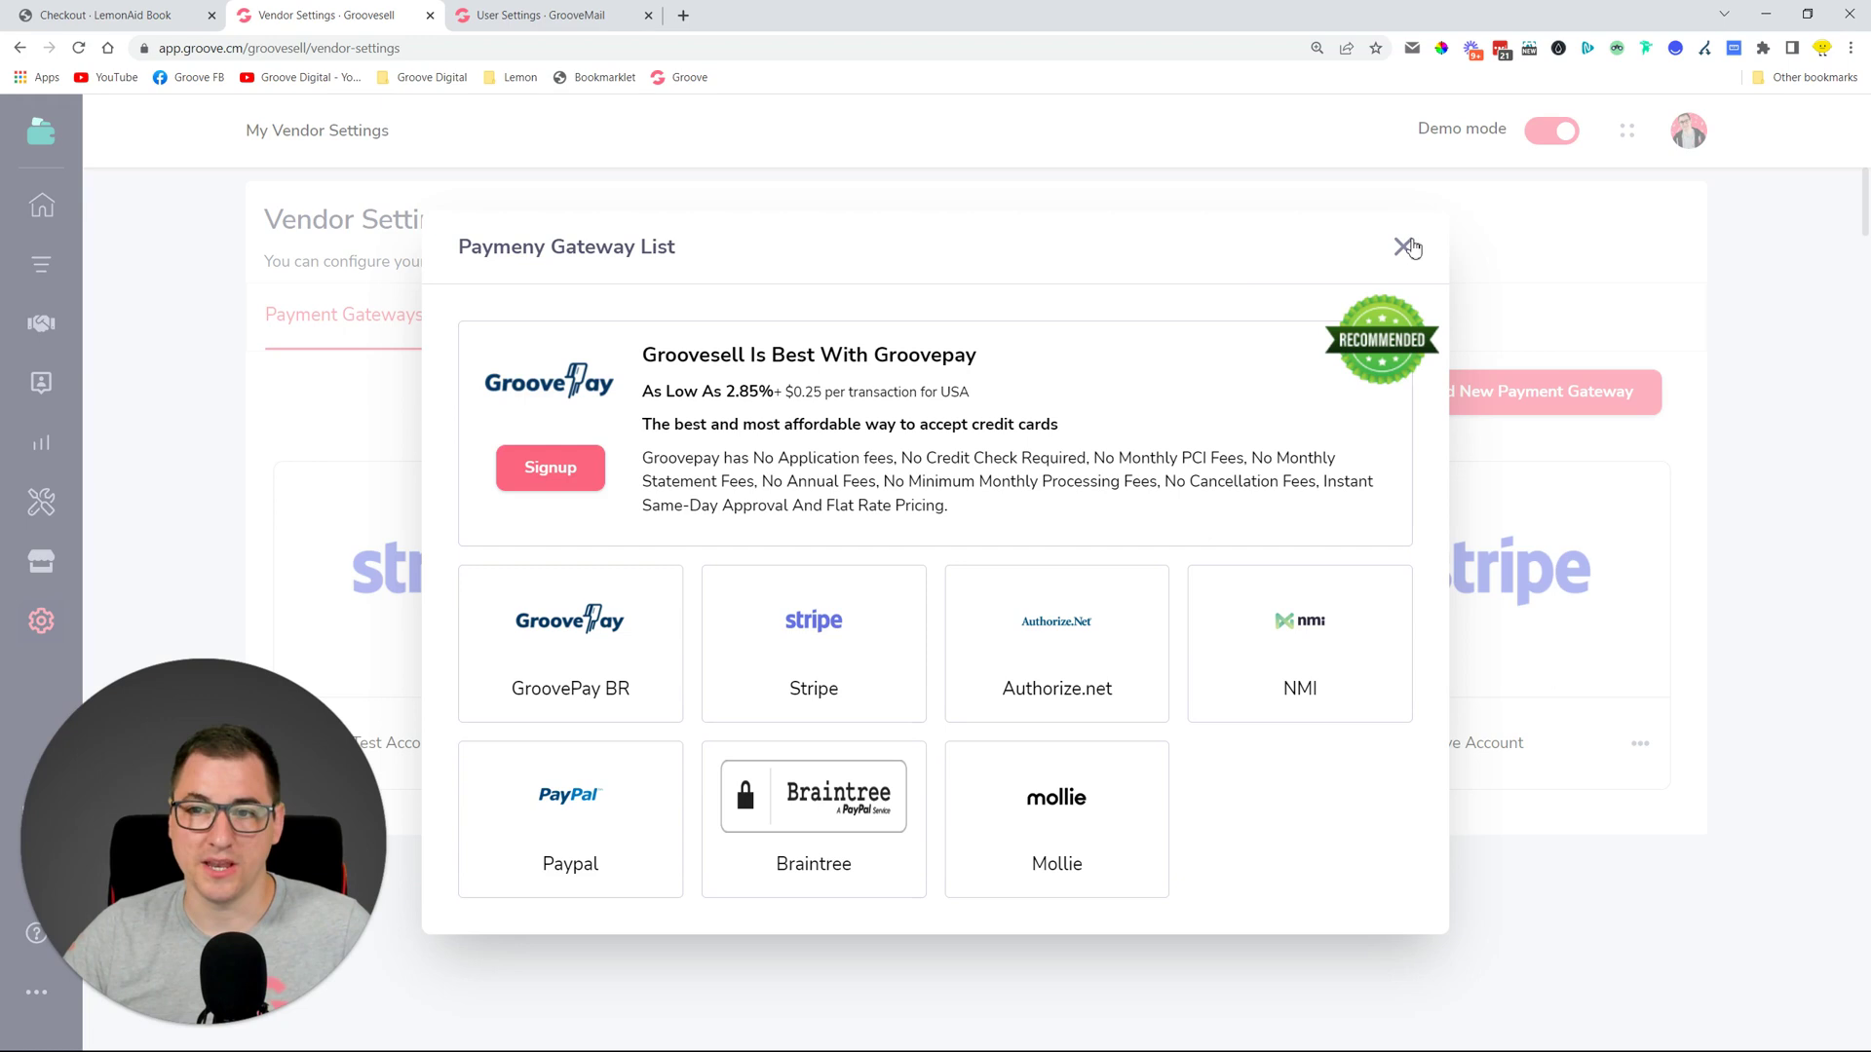
pyautogui.click(866, 663)
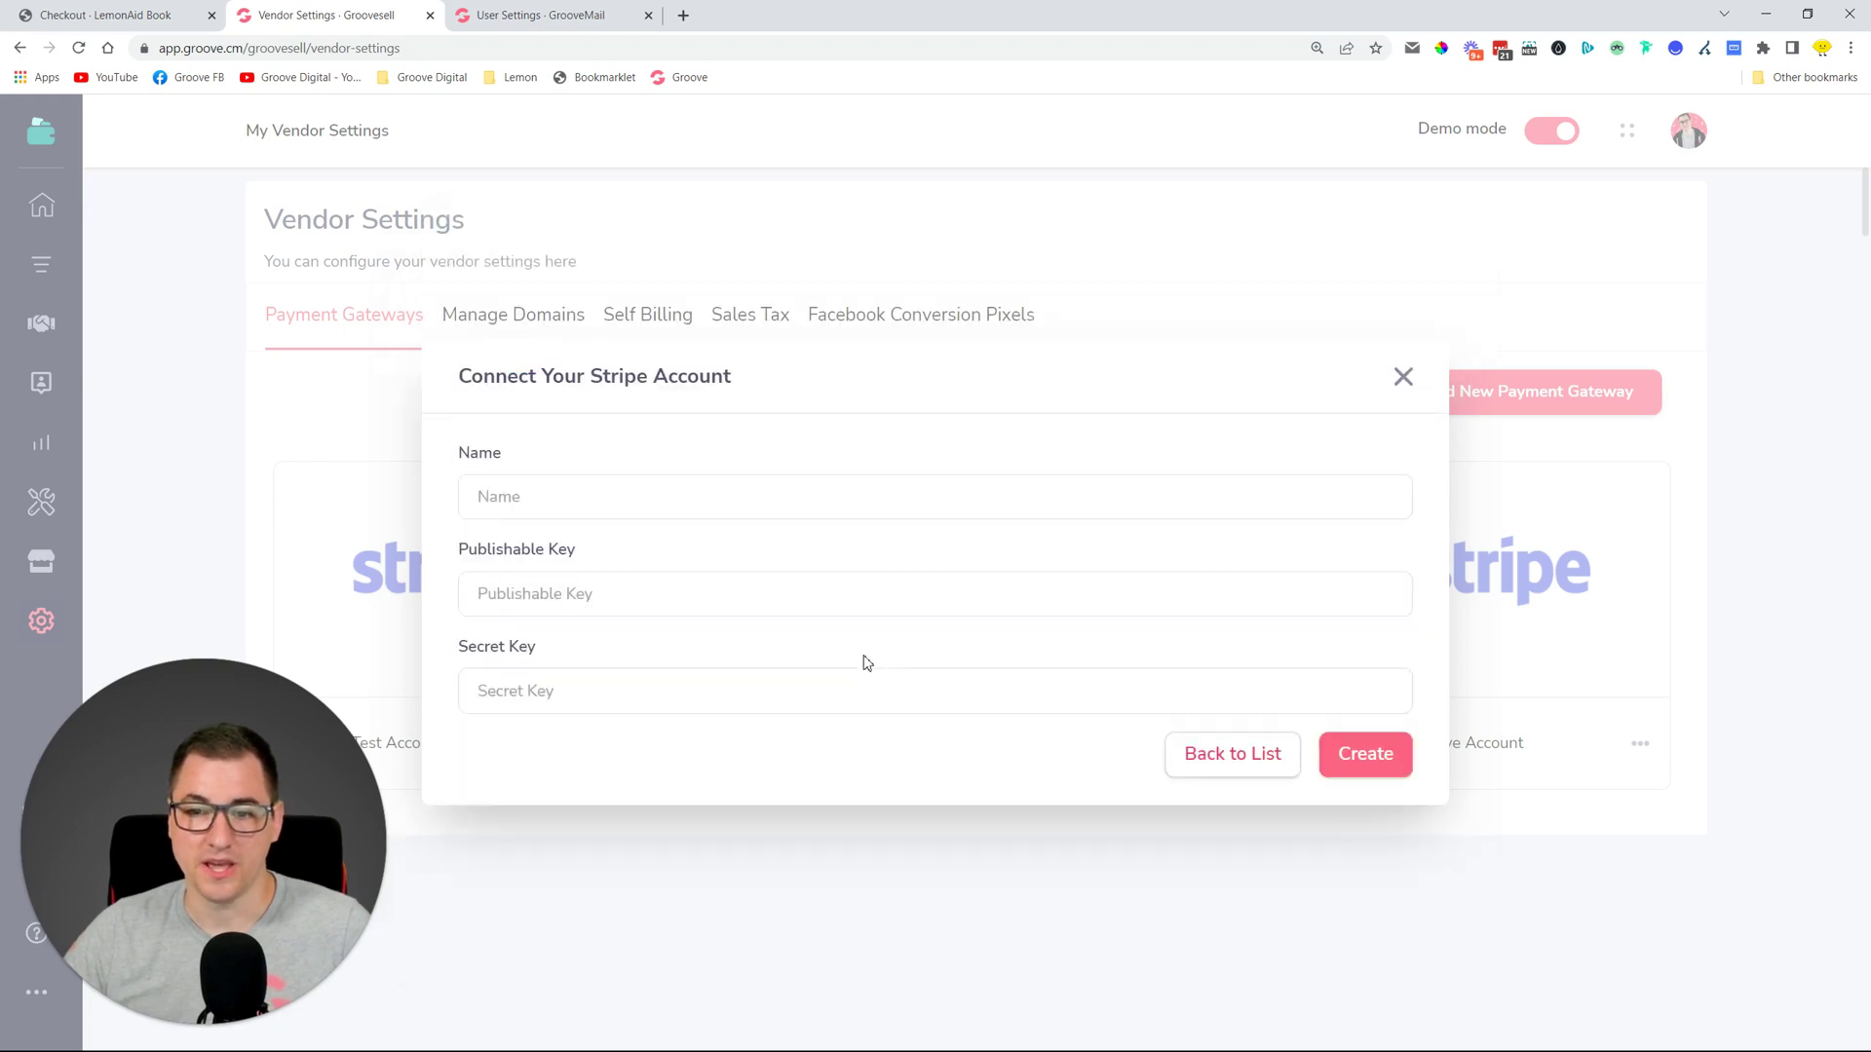
pyautogui.click(1404, 376)
# Review the estimated merchant fee reporting overrides for the PayPal and FoxCraze Test Account gateways
pyautogui.click(927, 744)
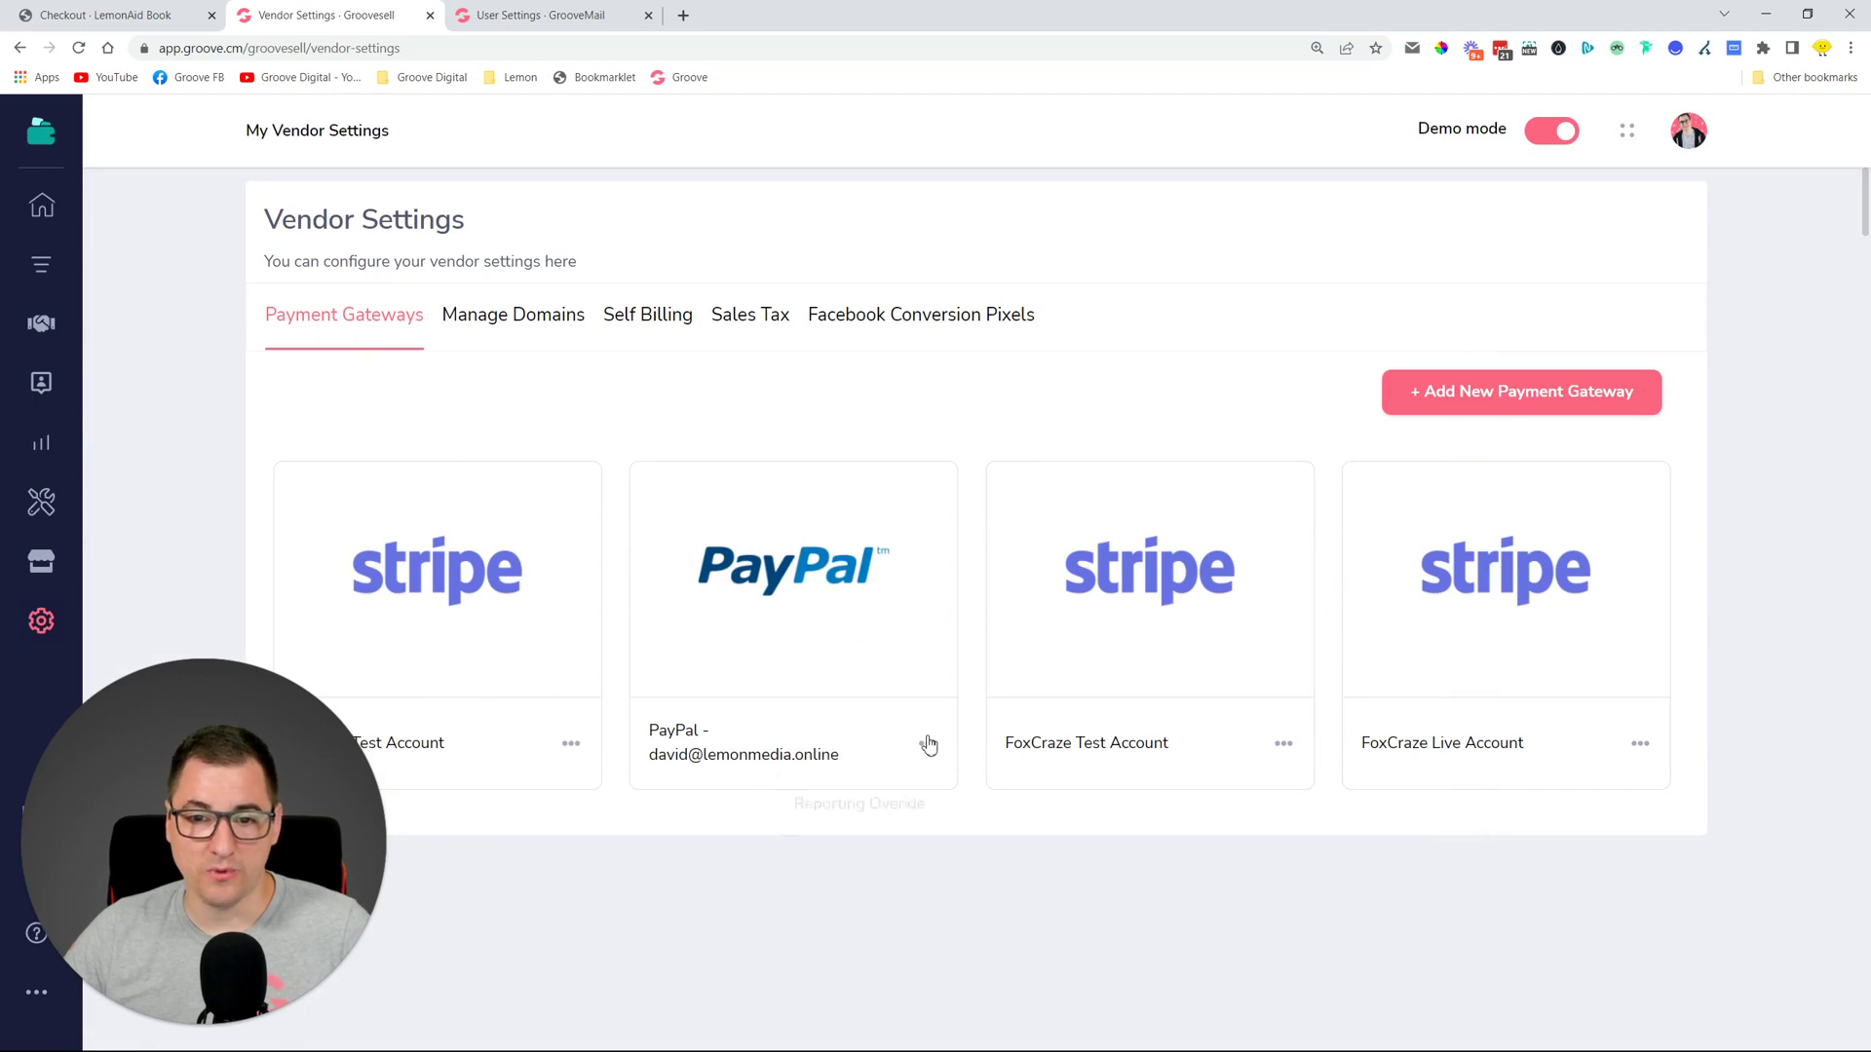
pyautogui.click(911, 815)
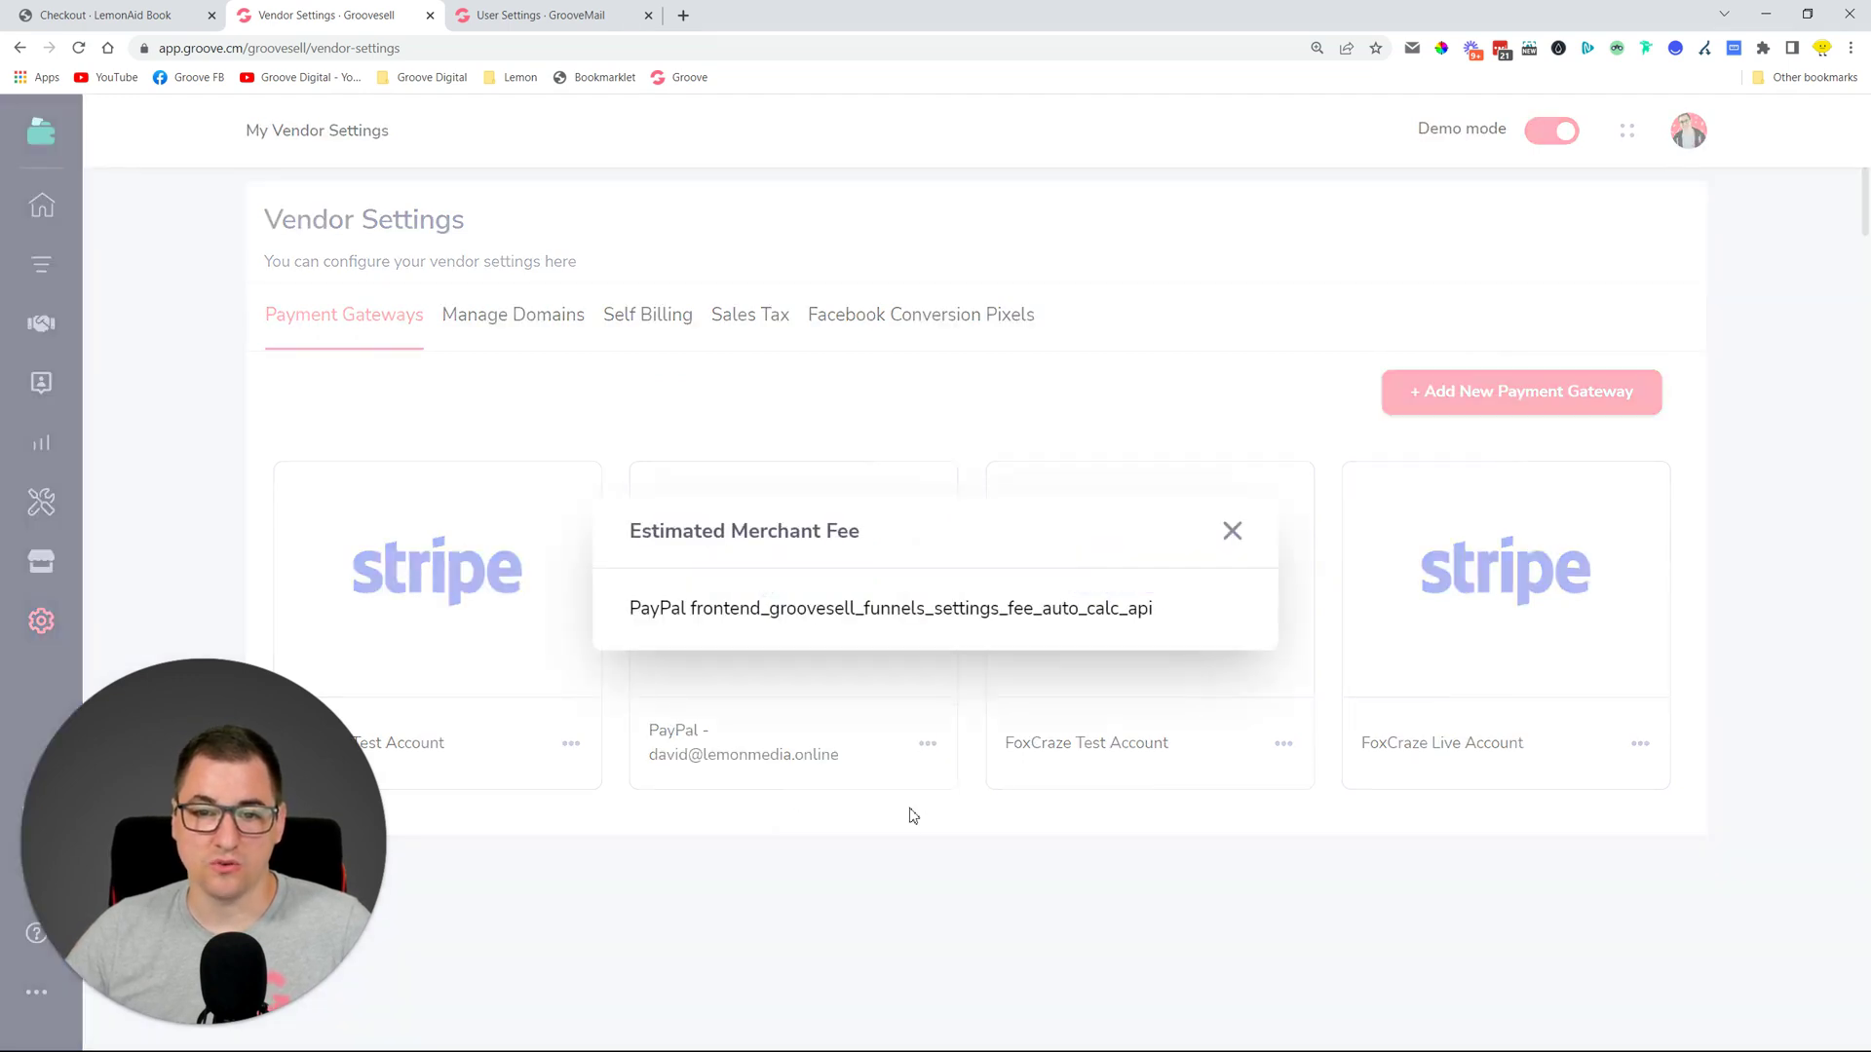
pyautogui.click(1235, 532)
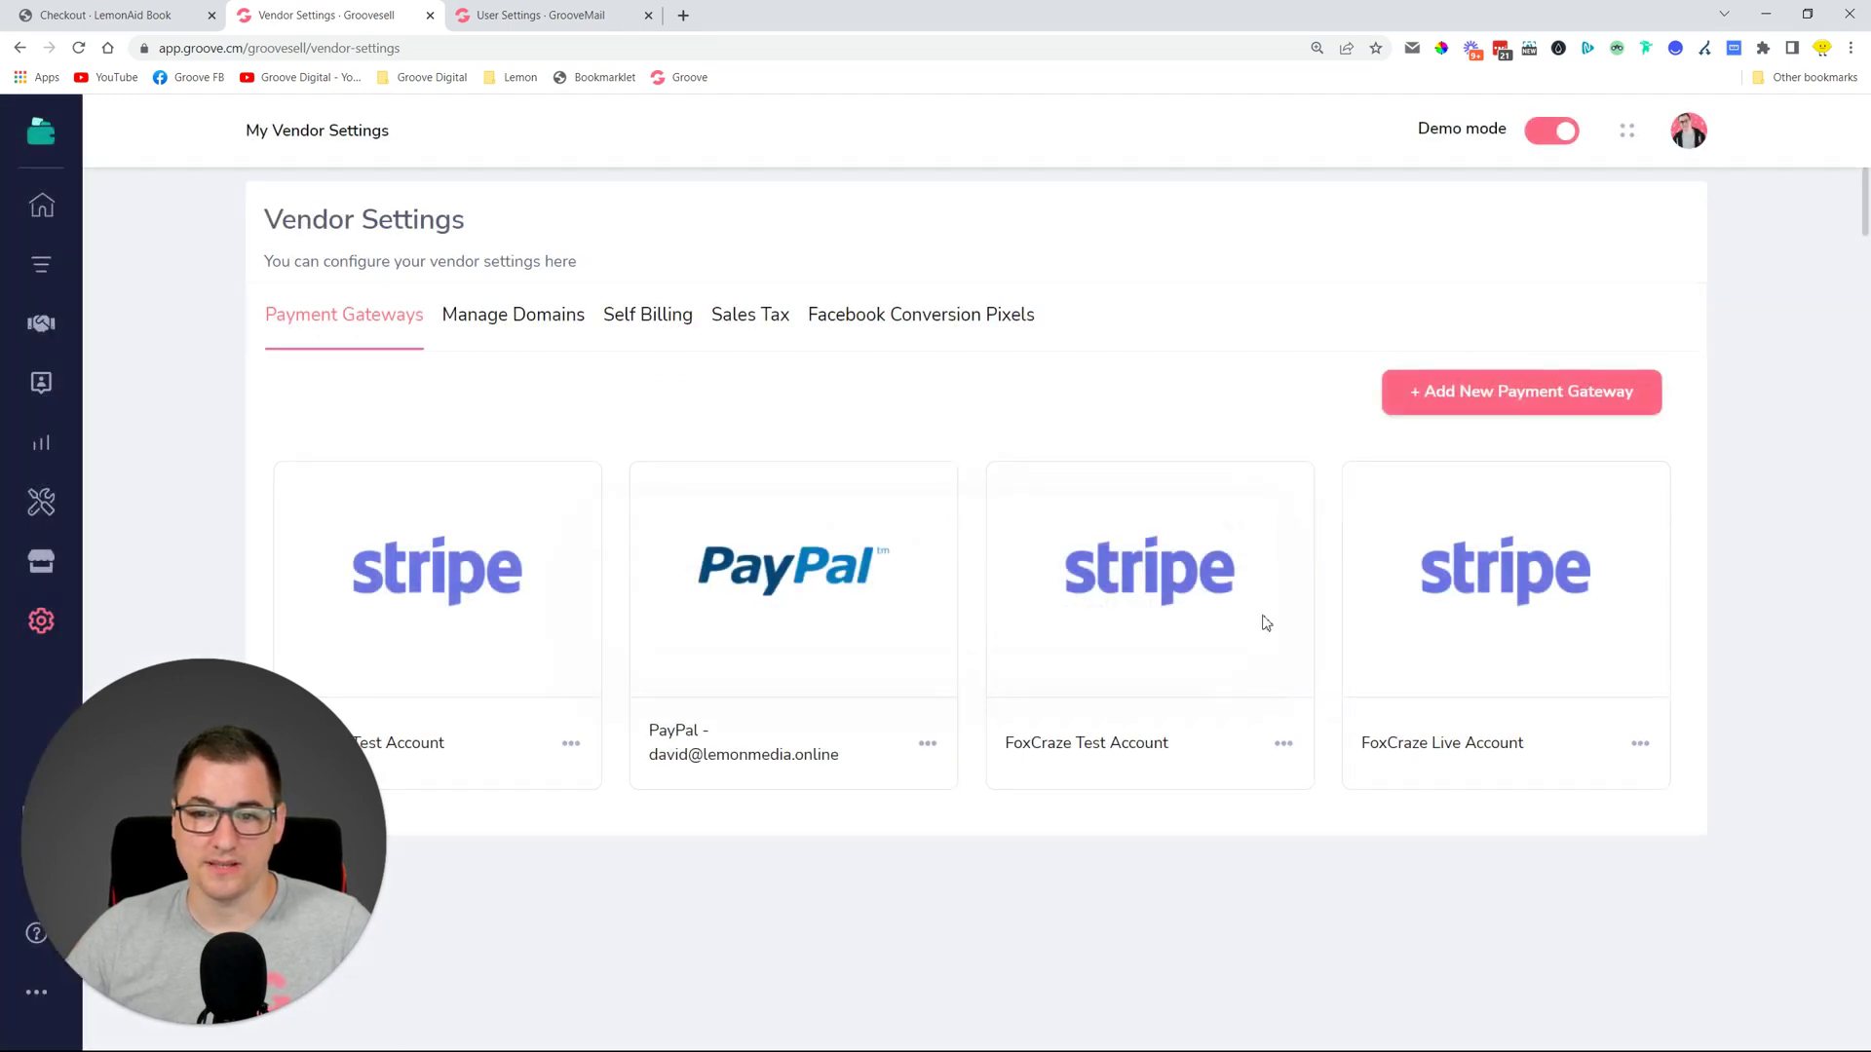
pyautogui.click(1284, 743)
pyautogui.click(1237, 803)
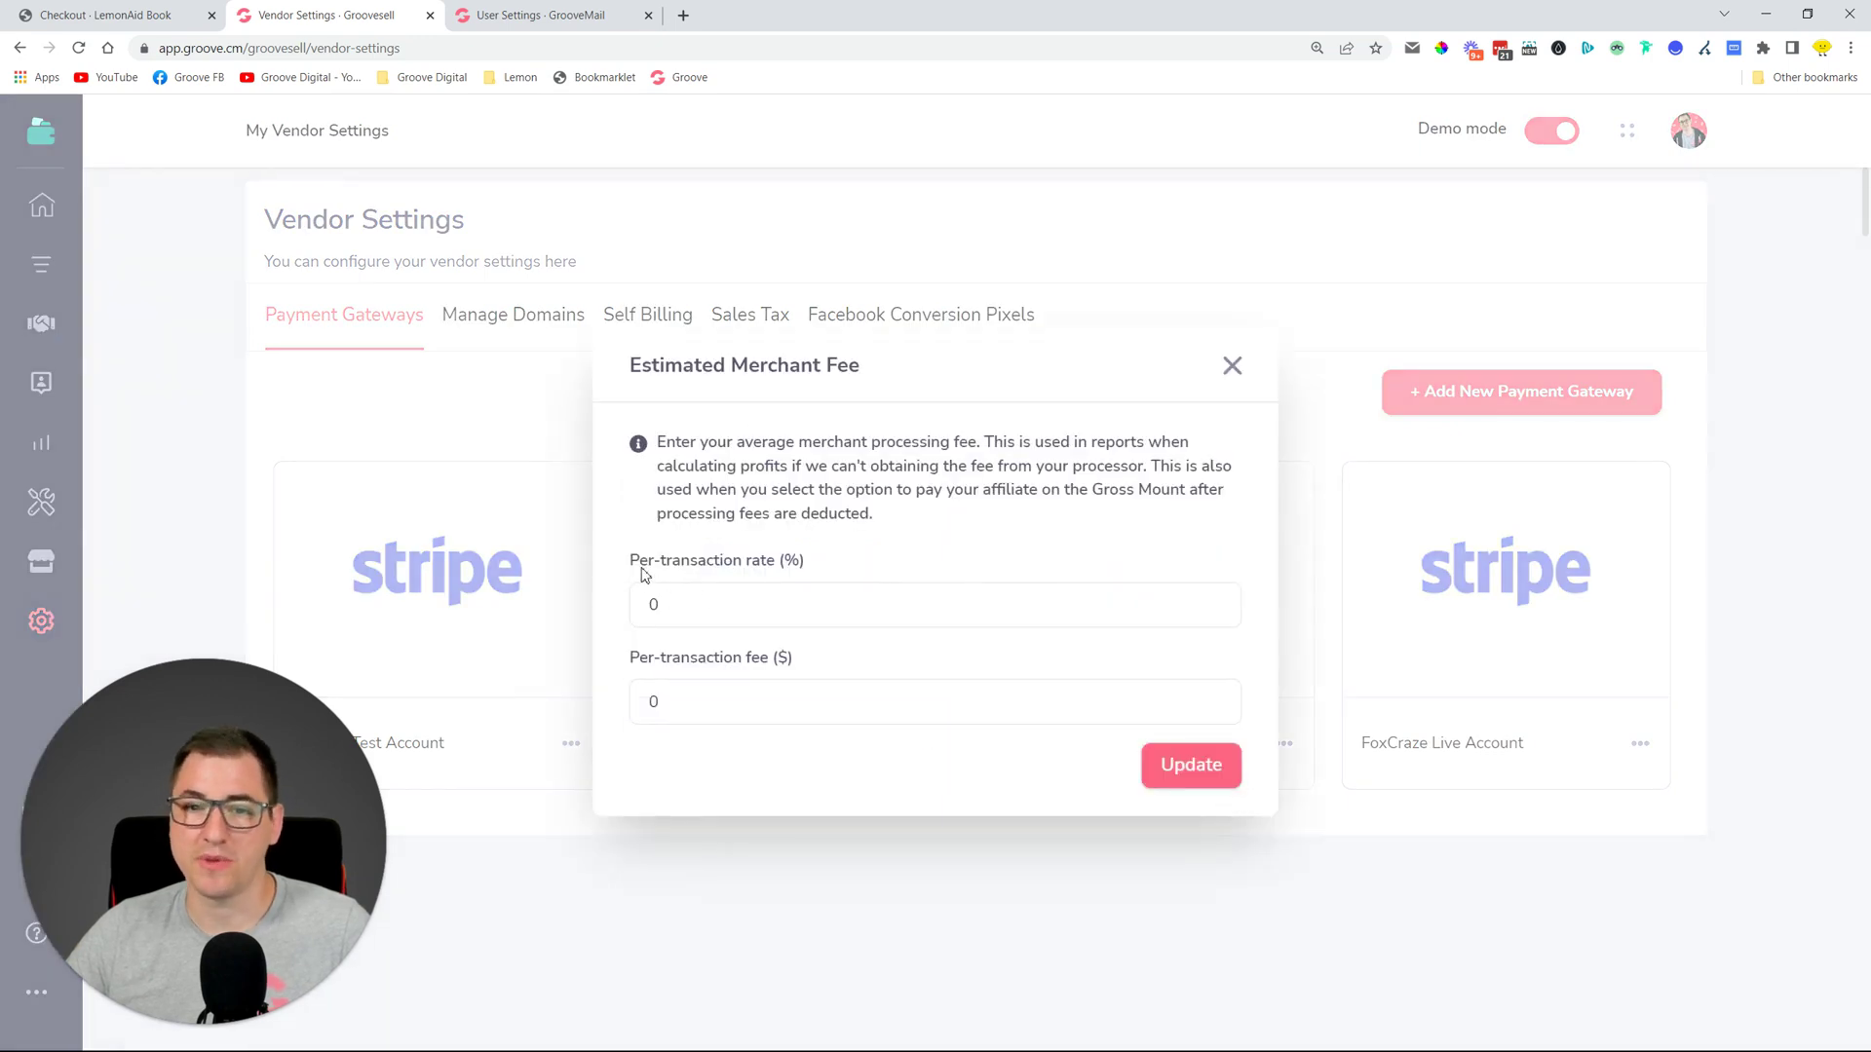
pyautogui.moveTo(643, 575); pyautogui.dragTo(835, 714)
pyautogui.click(957, 664)
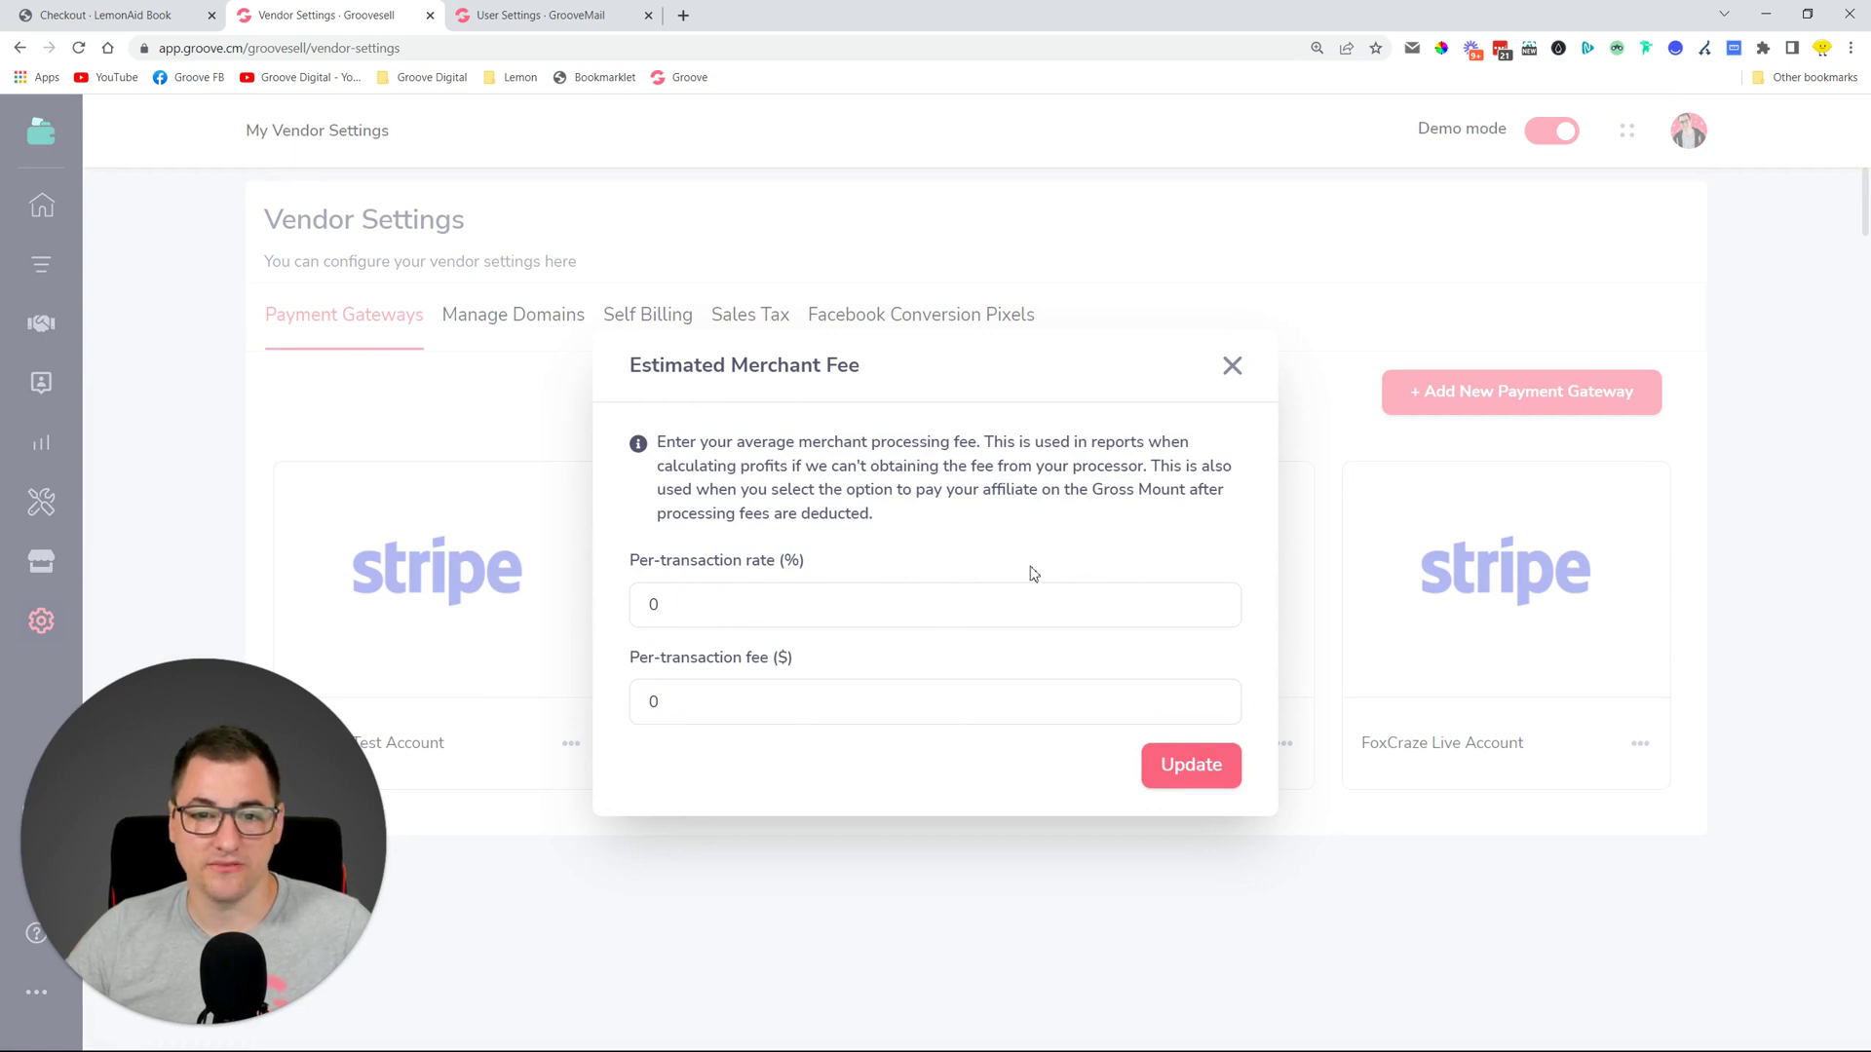
pyautogui.click(1230, 370)
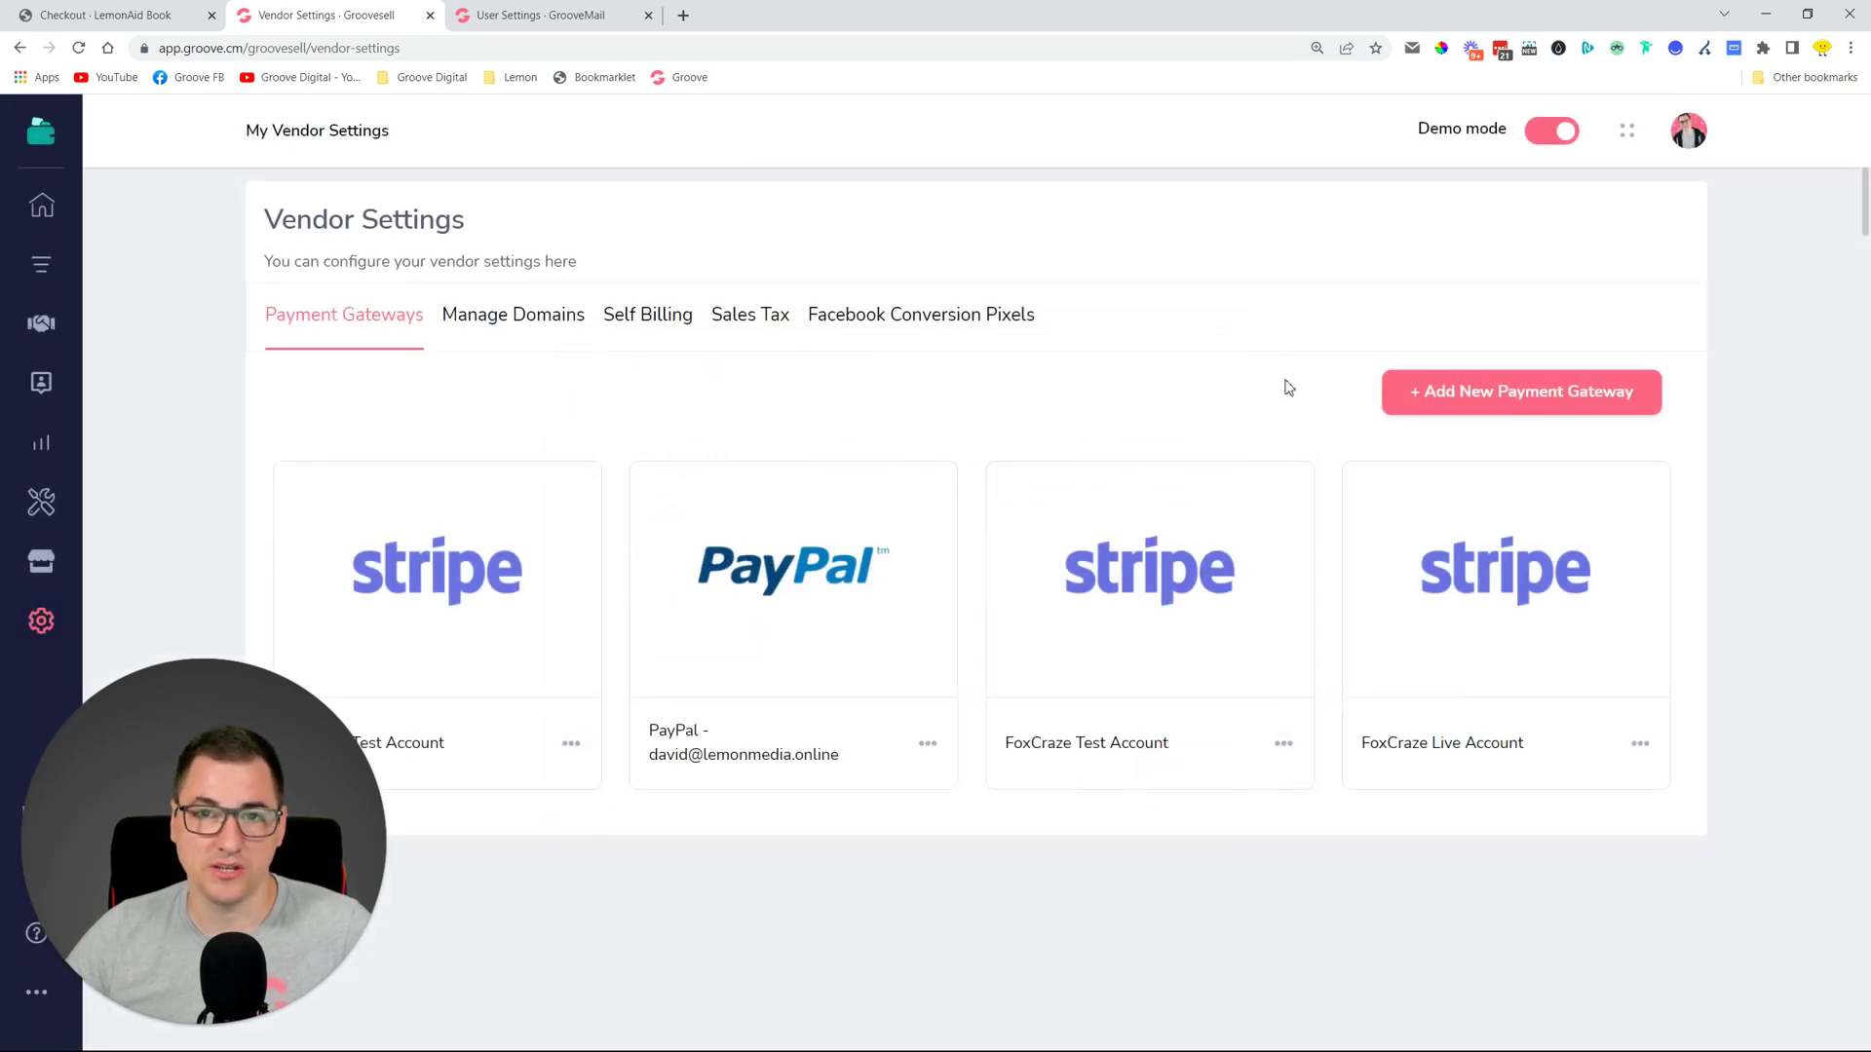